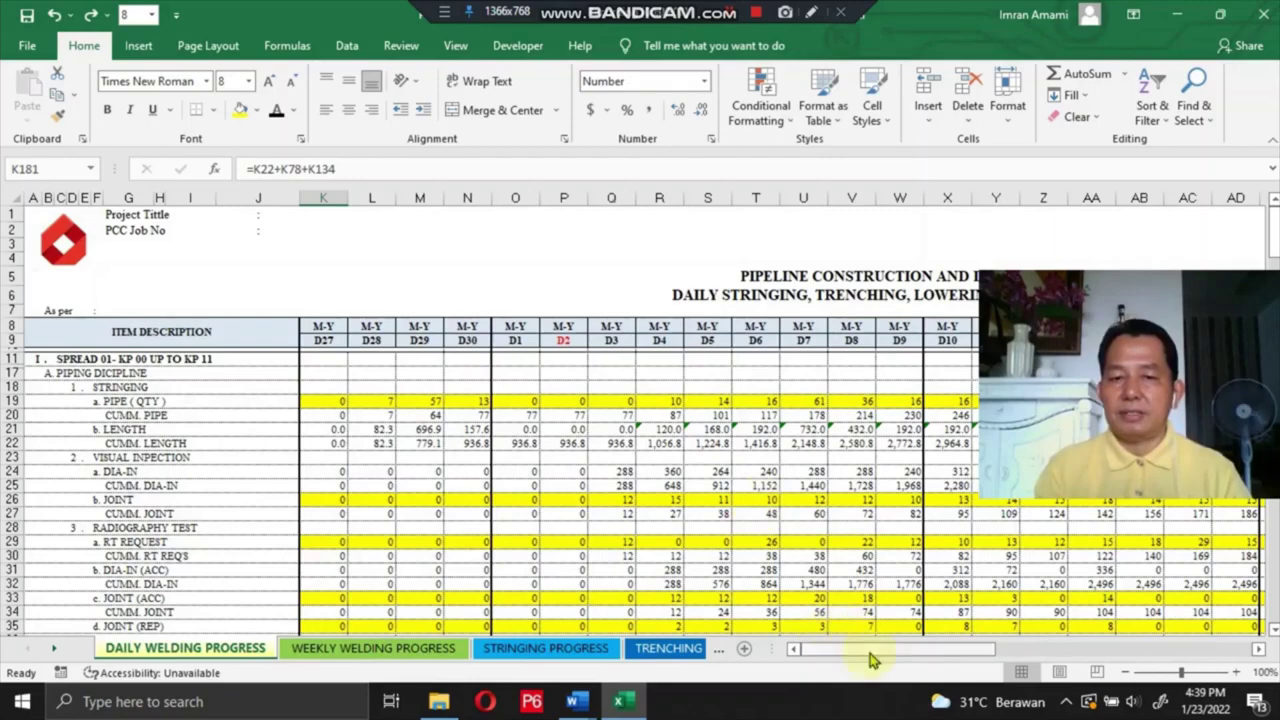
# Look over the daily date columns and the Spread 01, 02 and 03 sections of the daily welding progress sheet.
pyautogui.moveTo(866, 649); pyautogui.dragTo(995, 645)
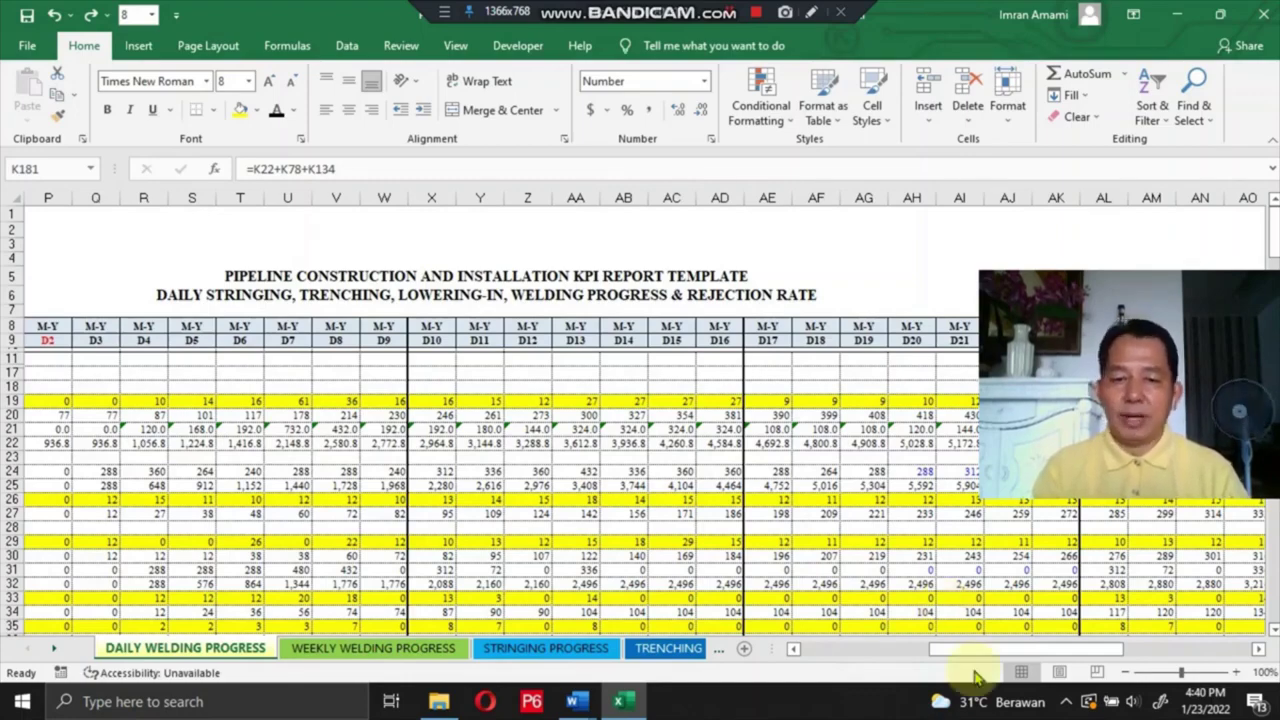
pyautogui.moveTo(992, 650); pyautogui.dragTo(760, 664)
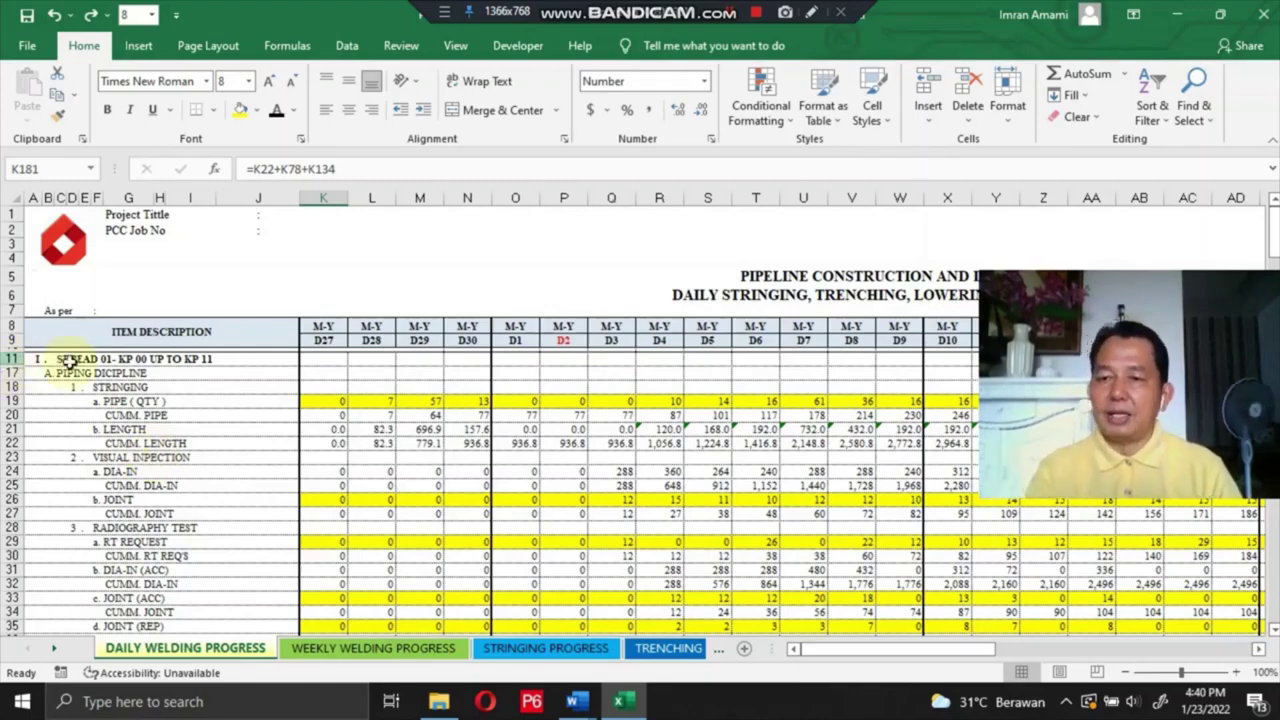
pyautogui.scroll(-1, 108, 368)
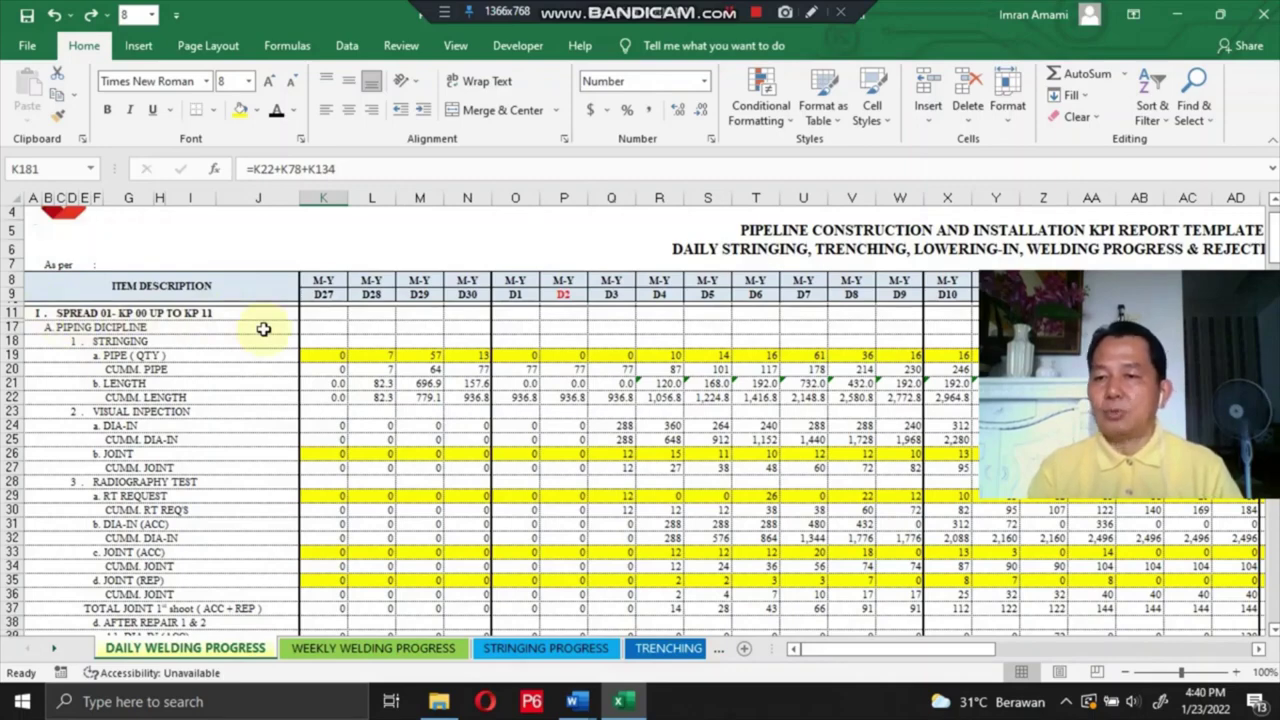
pyautogui.scroll(-17, 263, 329)
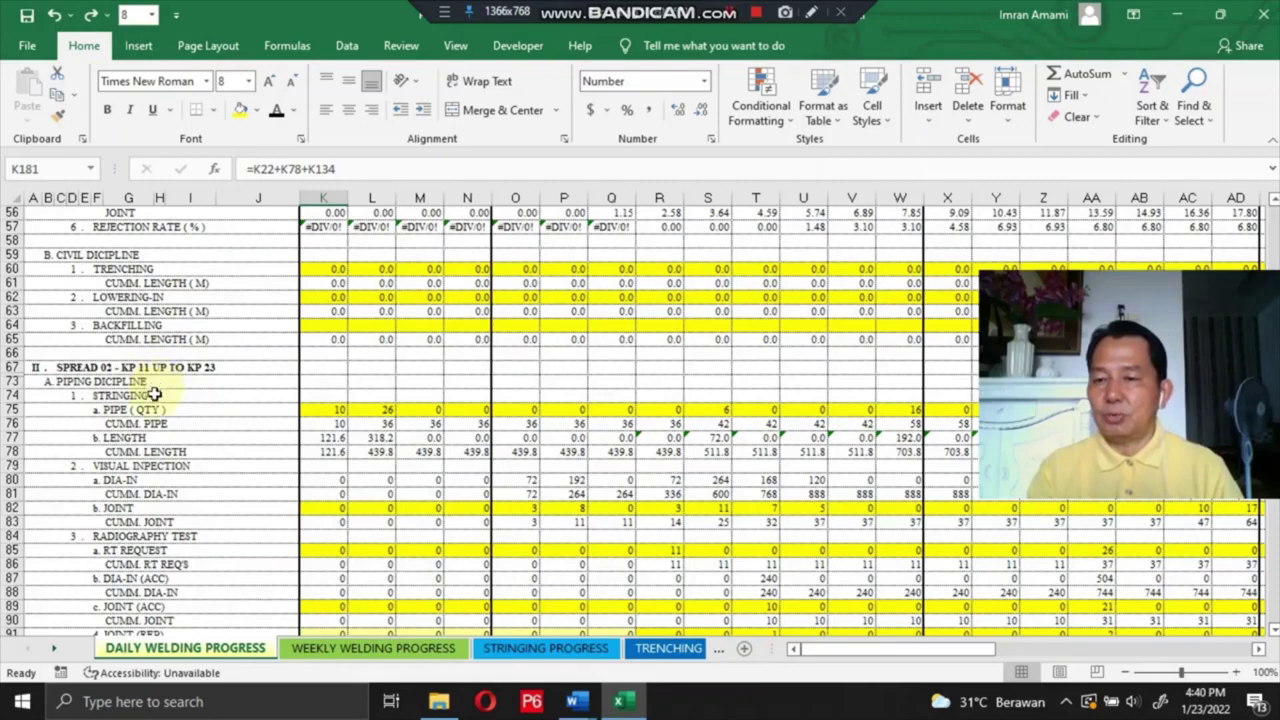
pyautogui.scroll(-15, 157, 387)
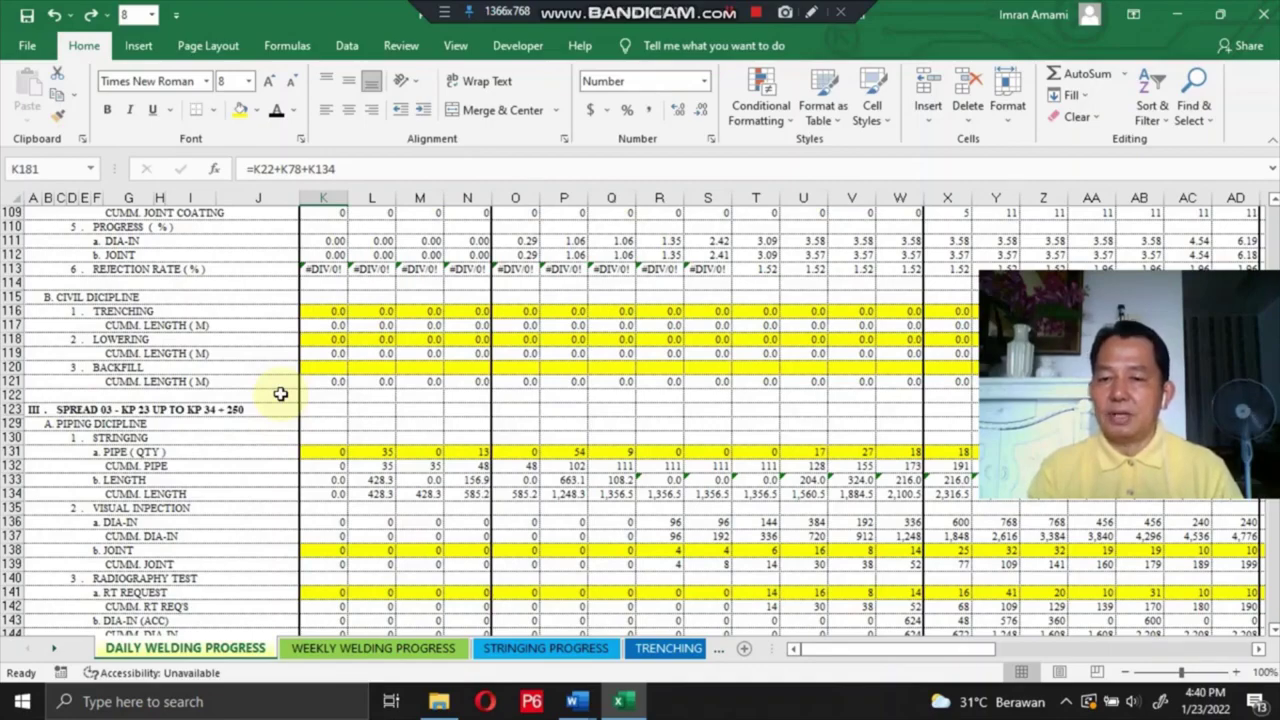
pyautogui.scroll(20, 164, 382)
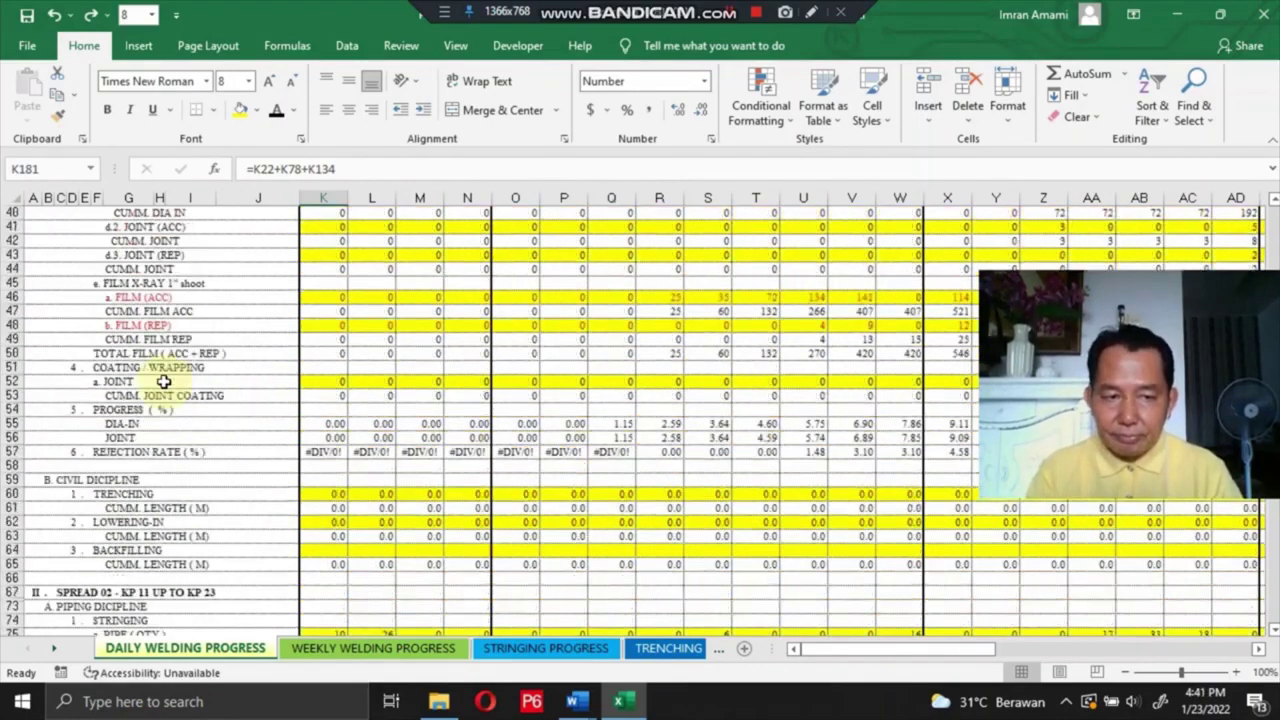
pyautogui.scroll(15, 164, 382)
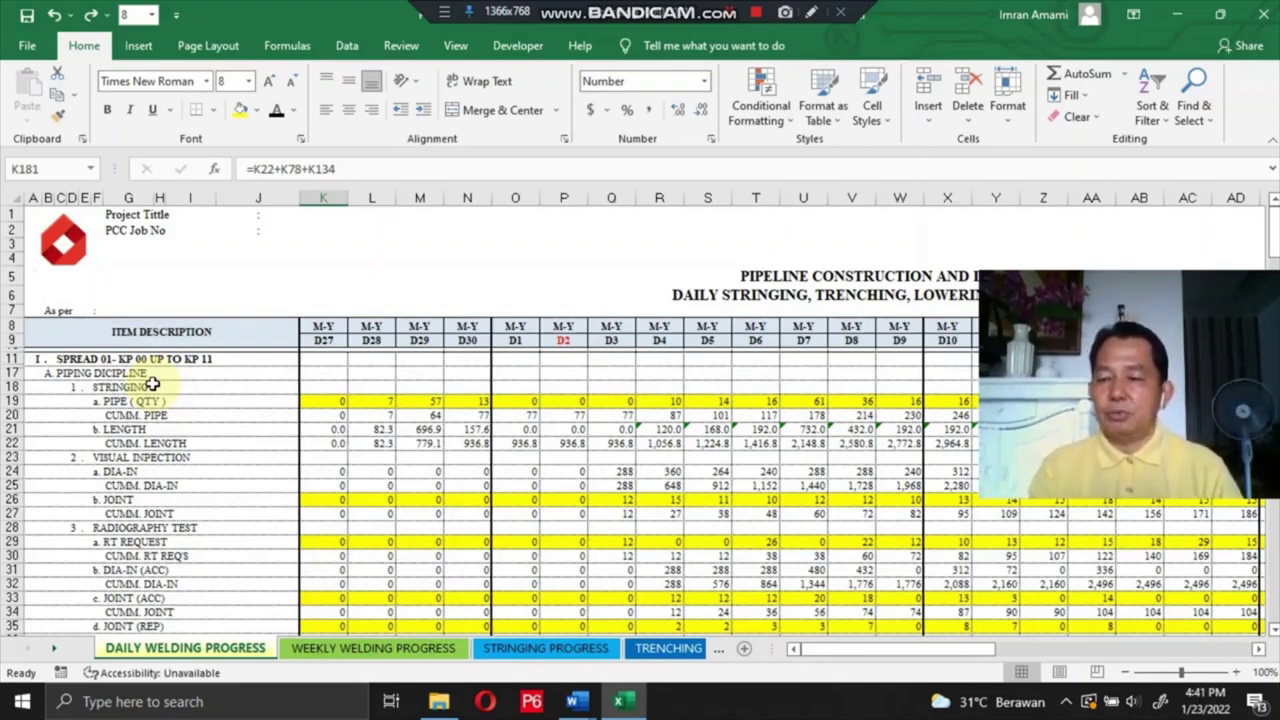
# Examine the piping and civil discipline items of Spread 01, from stringing and radiography test through to backfilling.
pyautogui.scroll(-2, 152, 384)
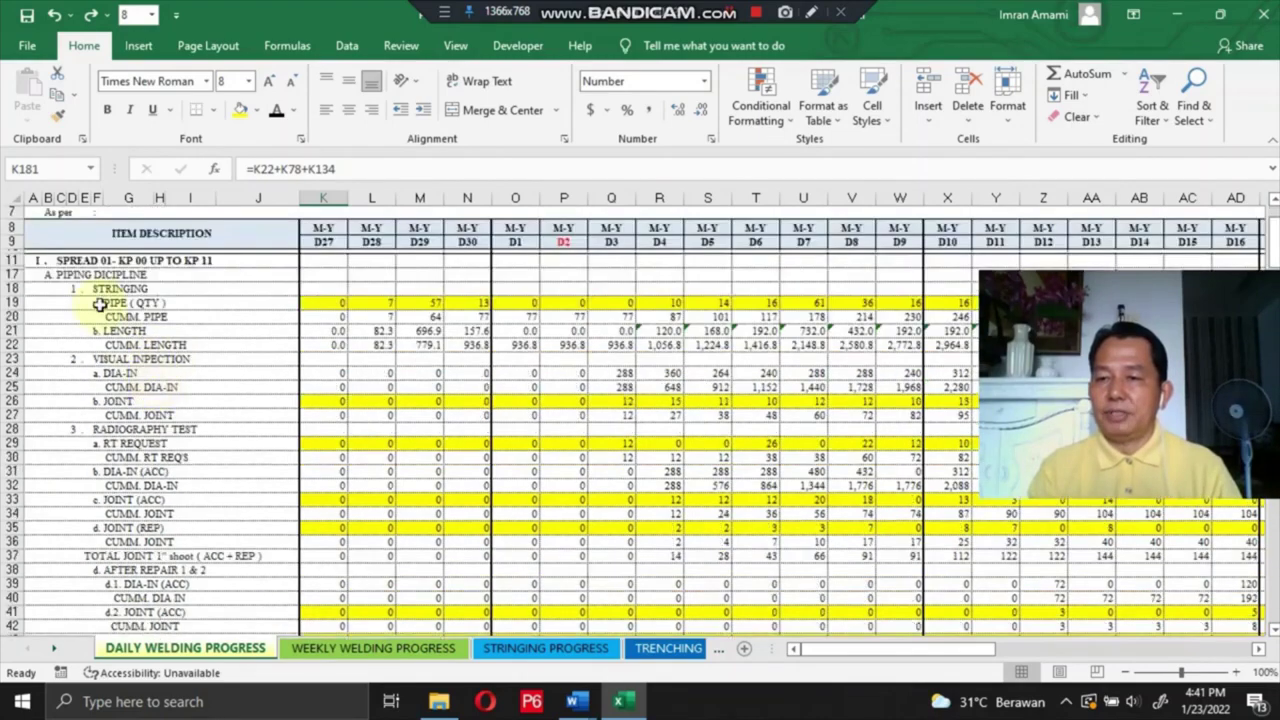
pyautogui.scroll(-2, 149, 290)
pyautogui.scroll(-5, 138, 390)
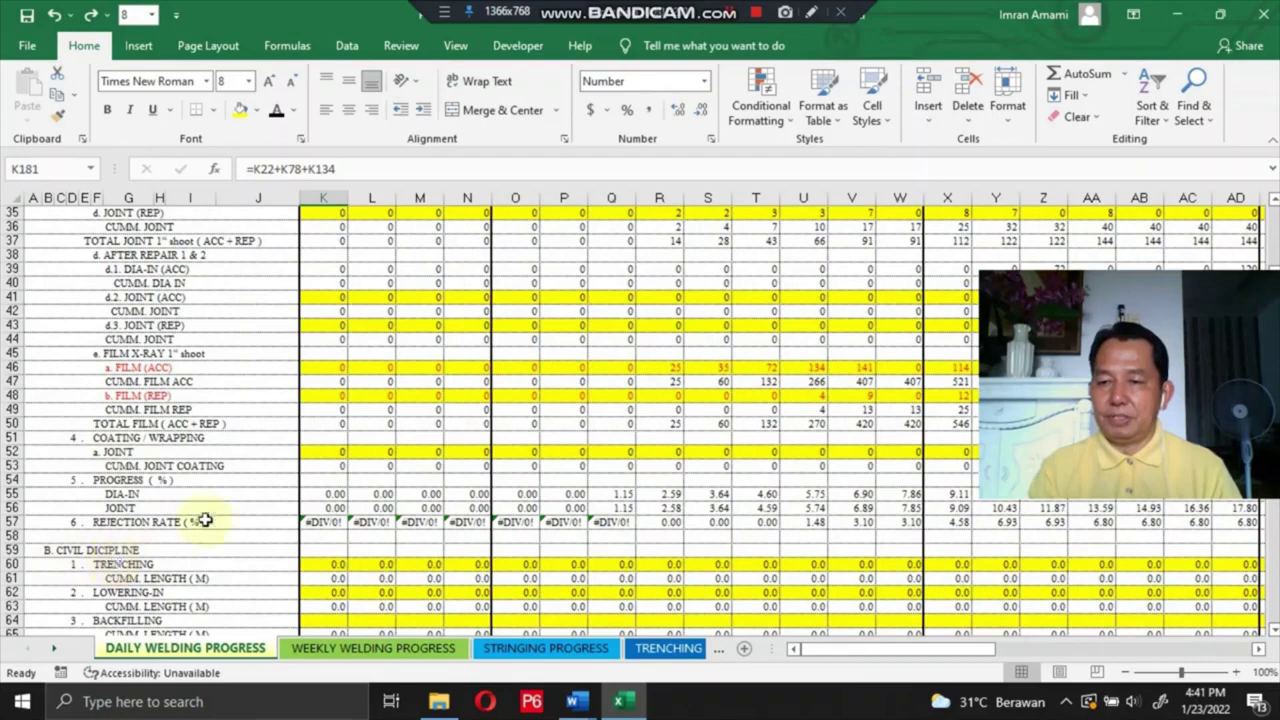
pyautogui.scroll(8, 172, 467)
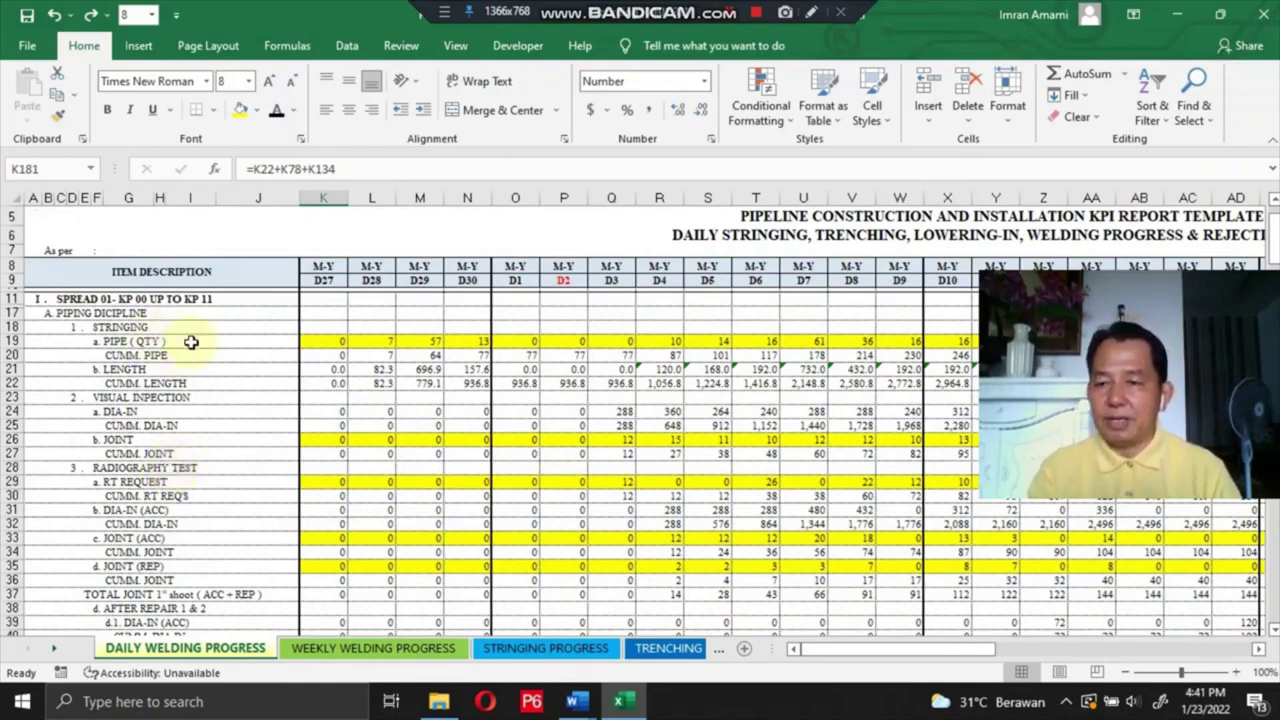
pyautogui.scroll(-1, 180, 400)
pyautogui.scroll(-1, 158, 370)
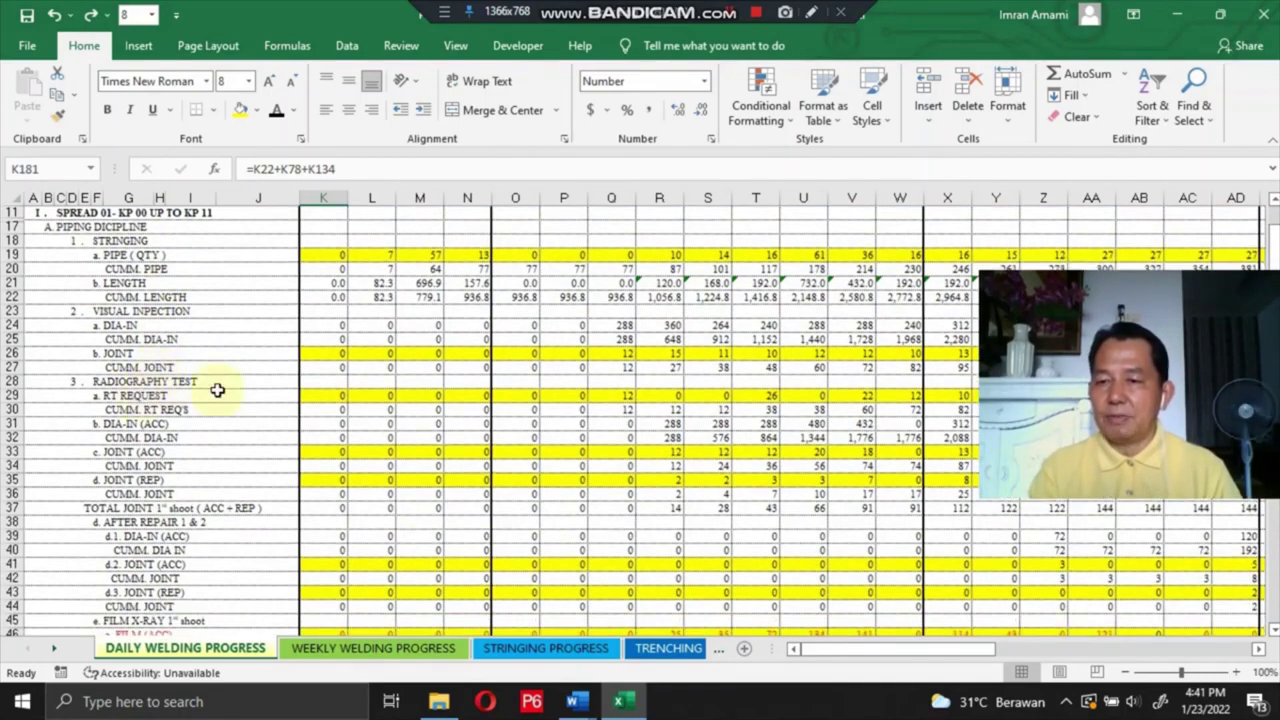
pyautogui.scroll(-6, 217, 390)
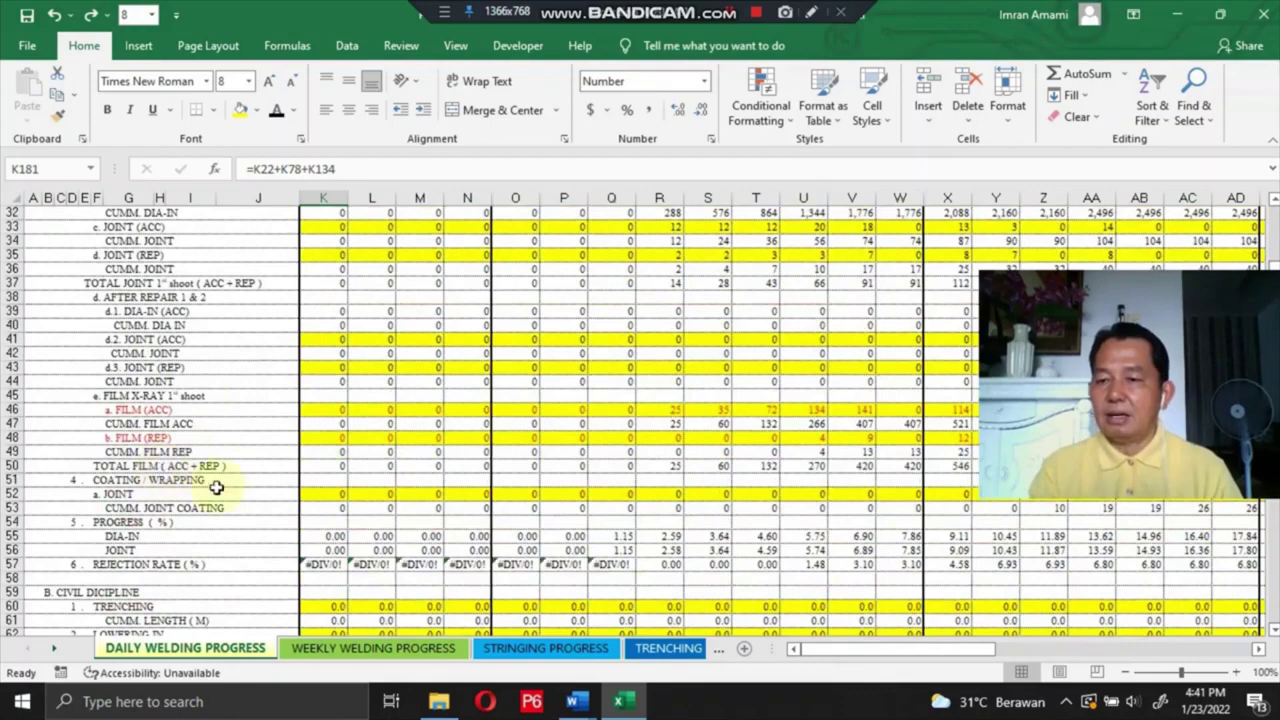
pyautogui.scroll(-2, 227, 490)
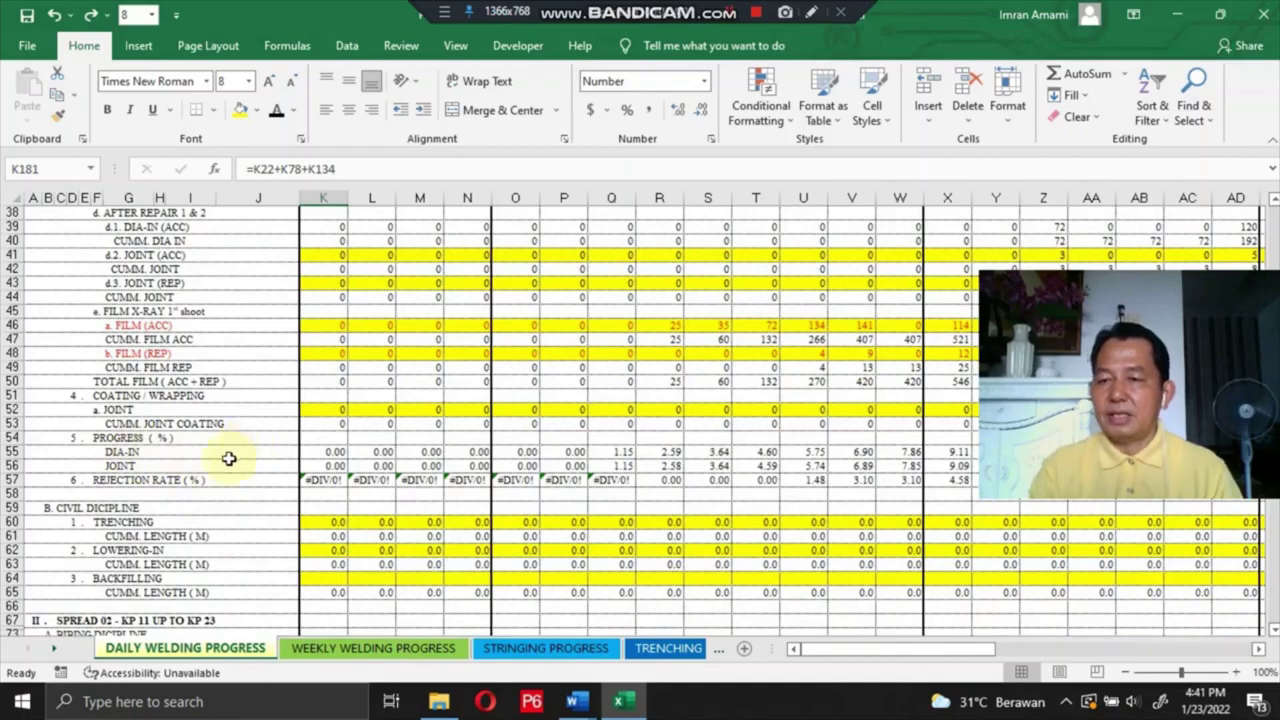
pyautogui.scroll(-2, 201, 485)
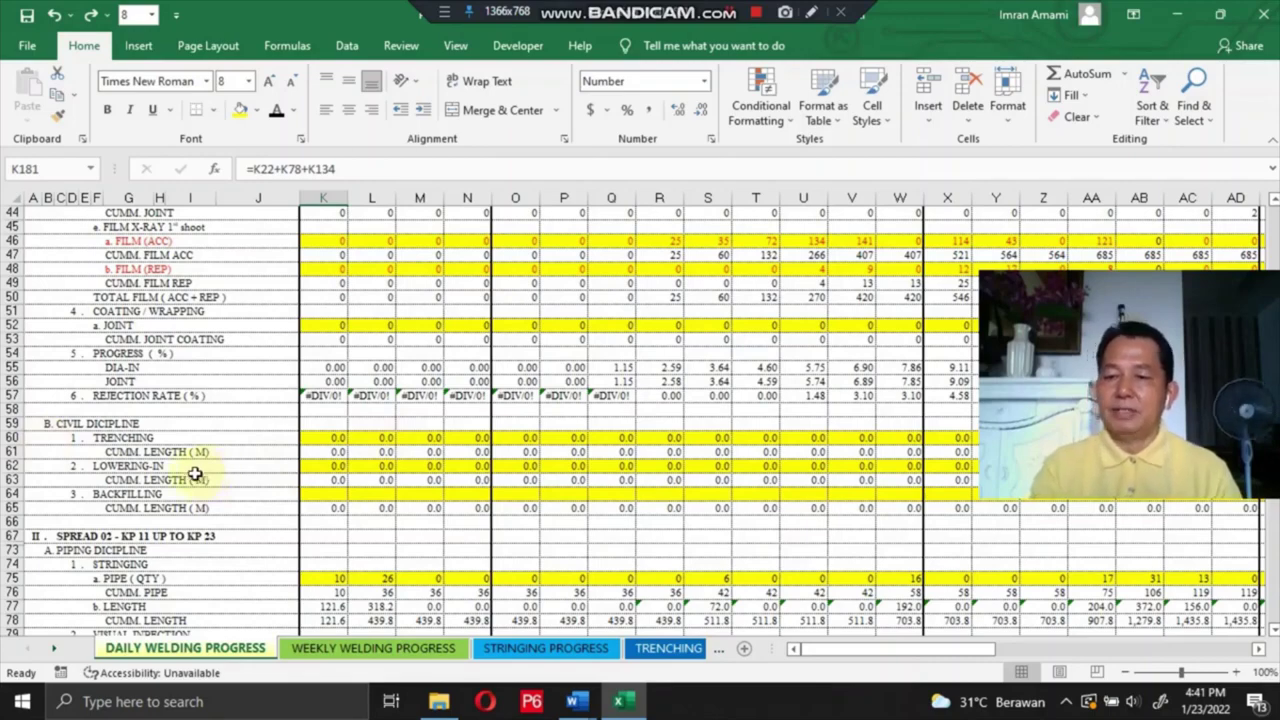
pyautogui.scroll(-2, 194, 476)
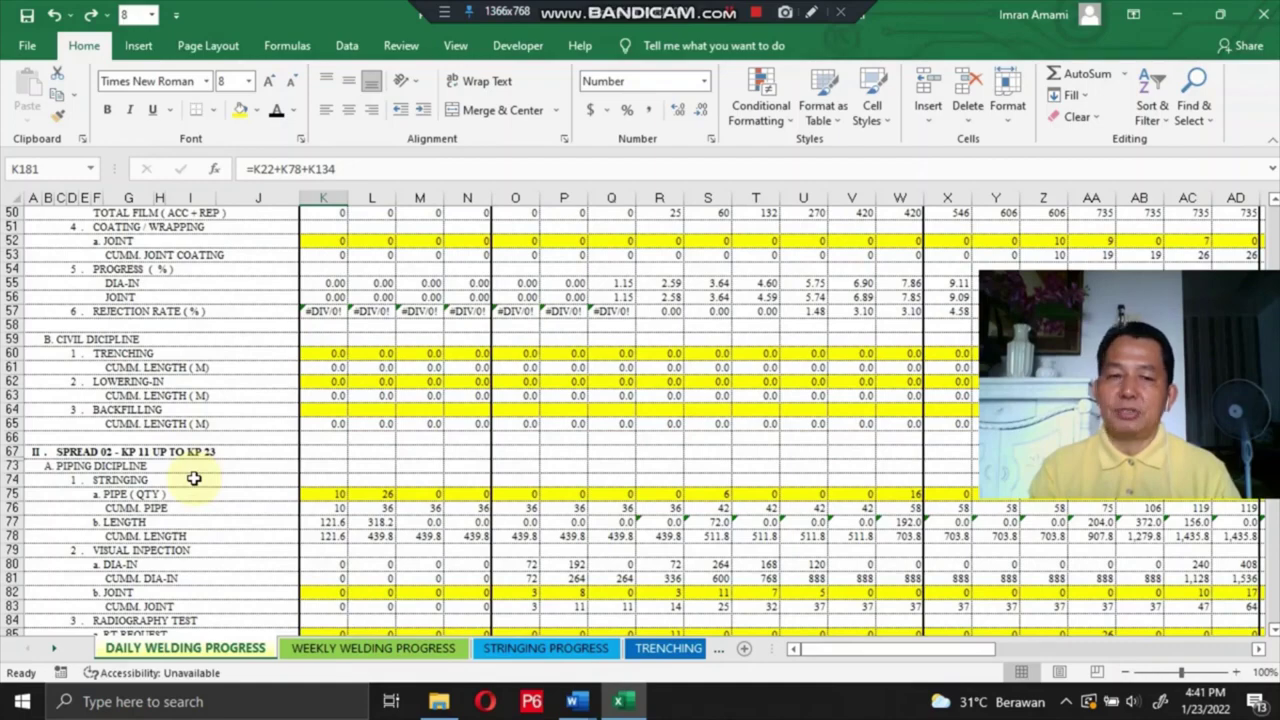
# Review the remaining Spread 02 and Spread 03 items and the actual grand total section for piping and civil disciplines.
pyautogui.scroll(-15, 194, 479)
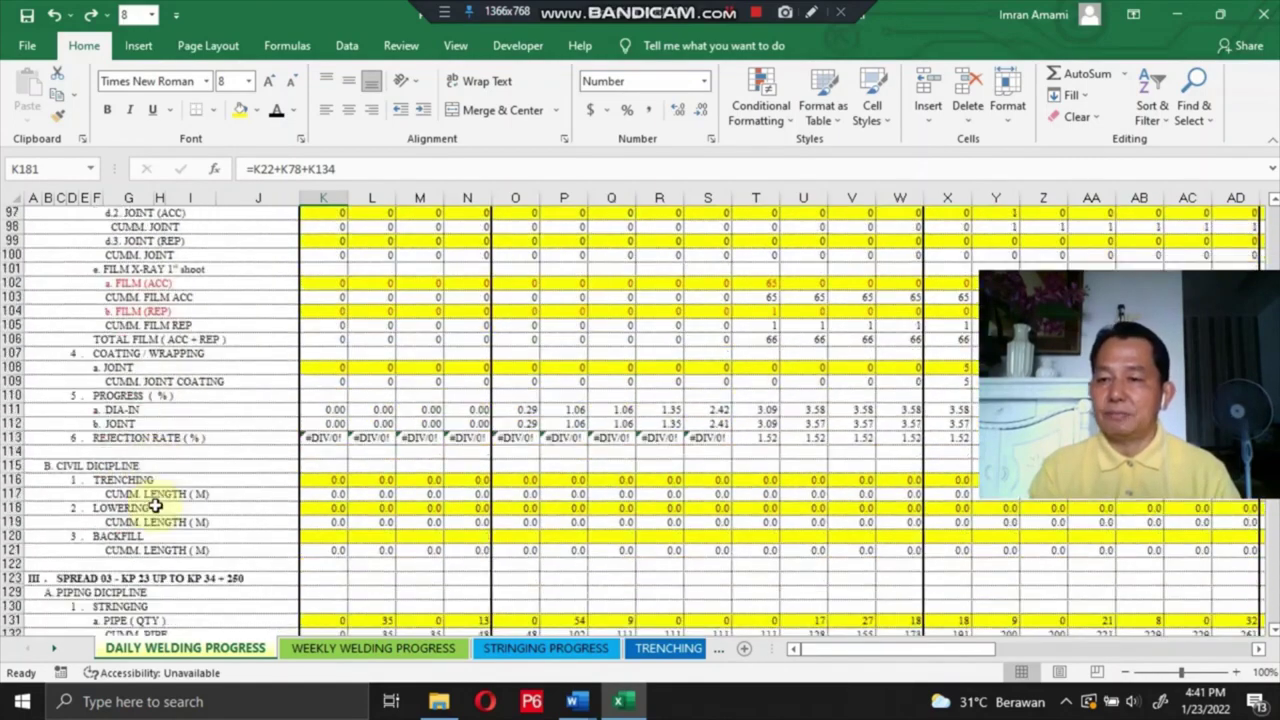
pyautogui.scroll(-6, 156, 507)
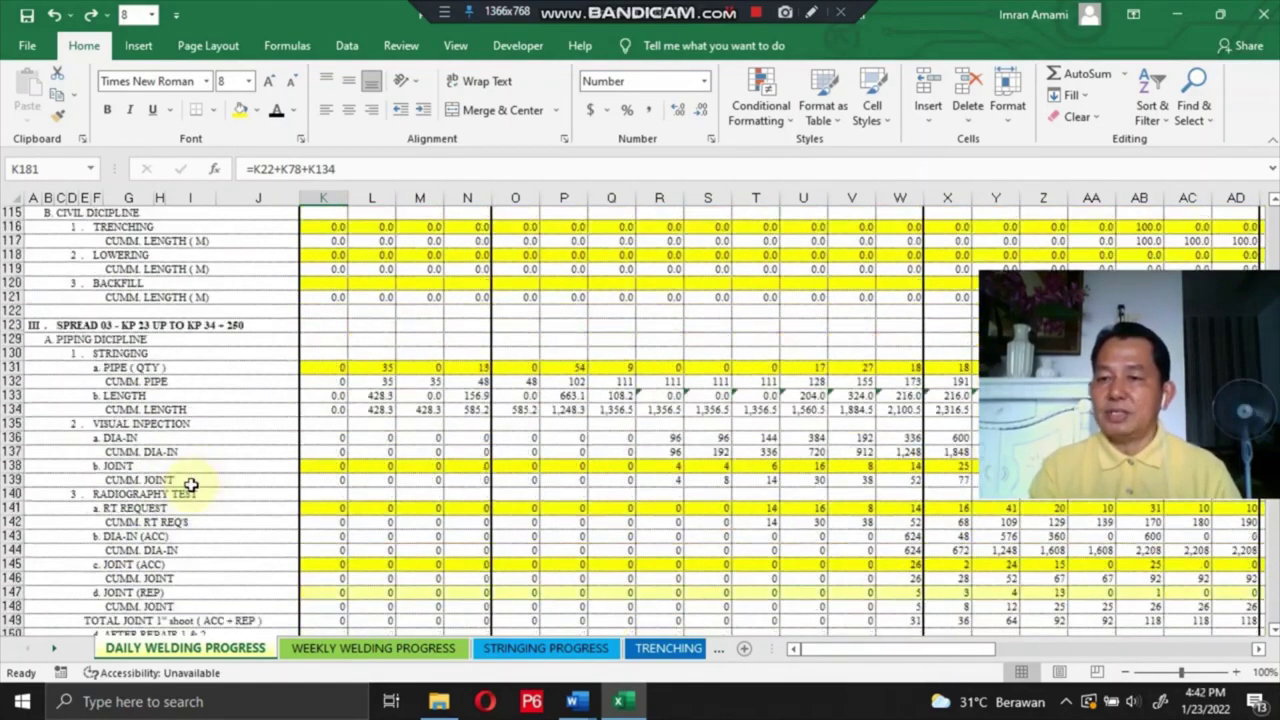
pyautogui.scroll(-16, 190, 416)
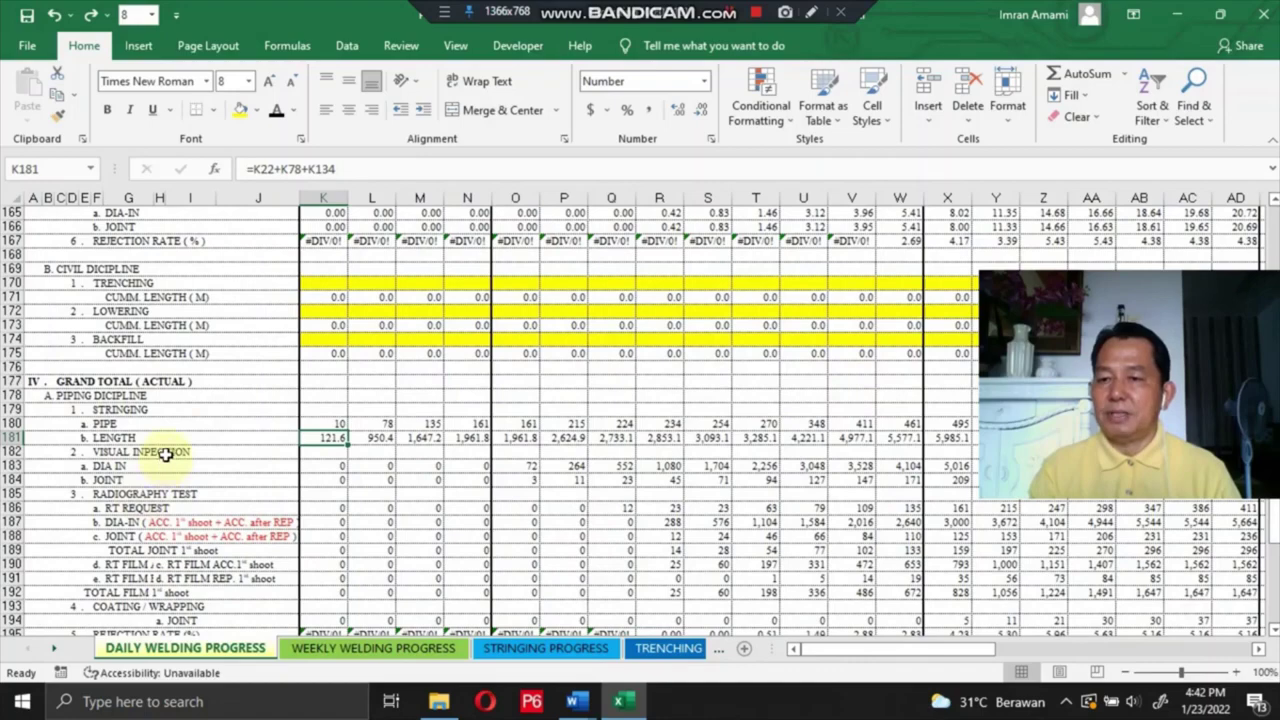
pyautogui.scroll(-2, 165, 466)
pyautogui.scroll(-3, 160, 470)
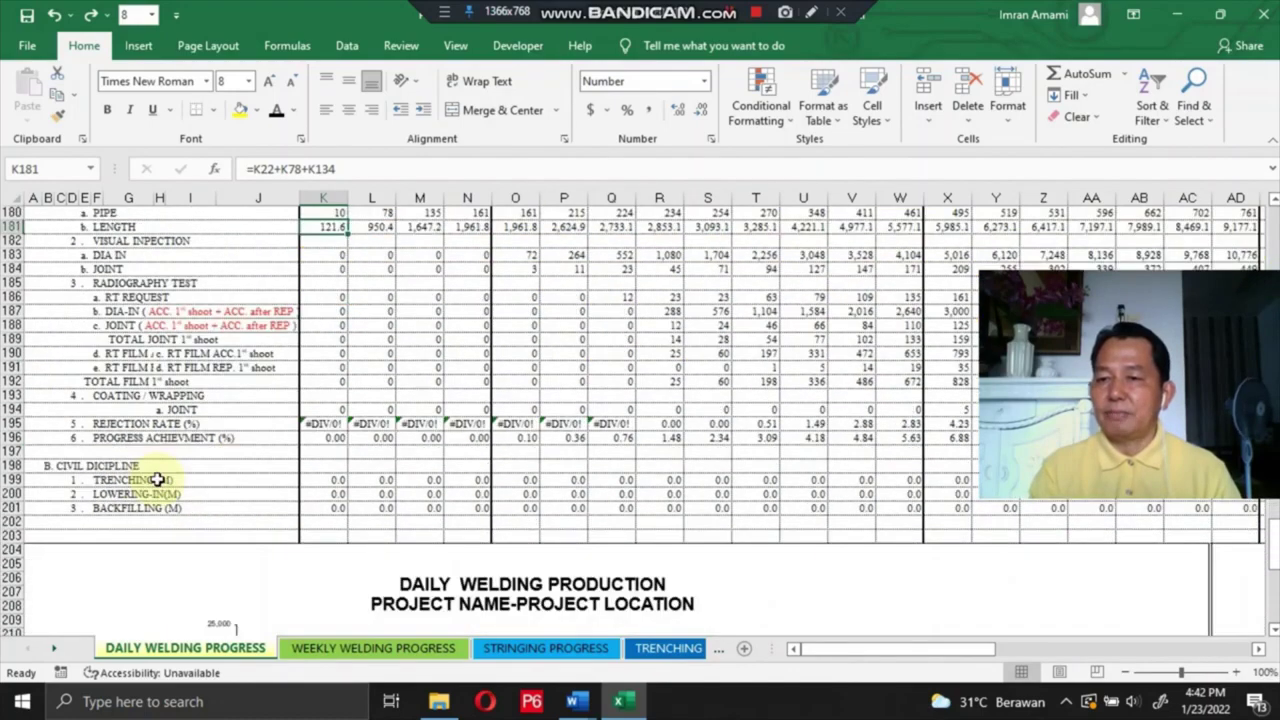
pyautogui.scroll(3, 160, 470)
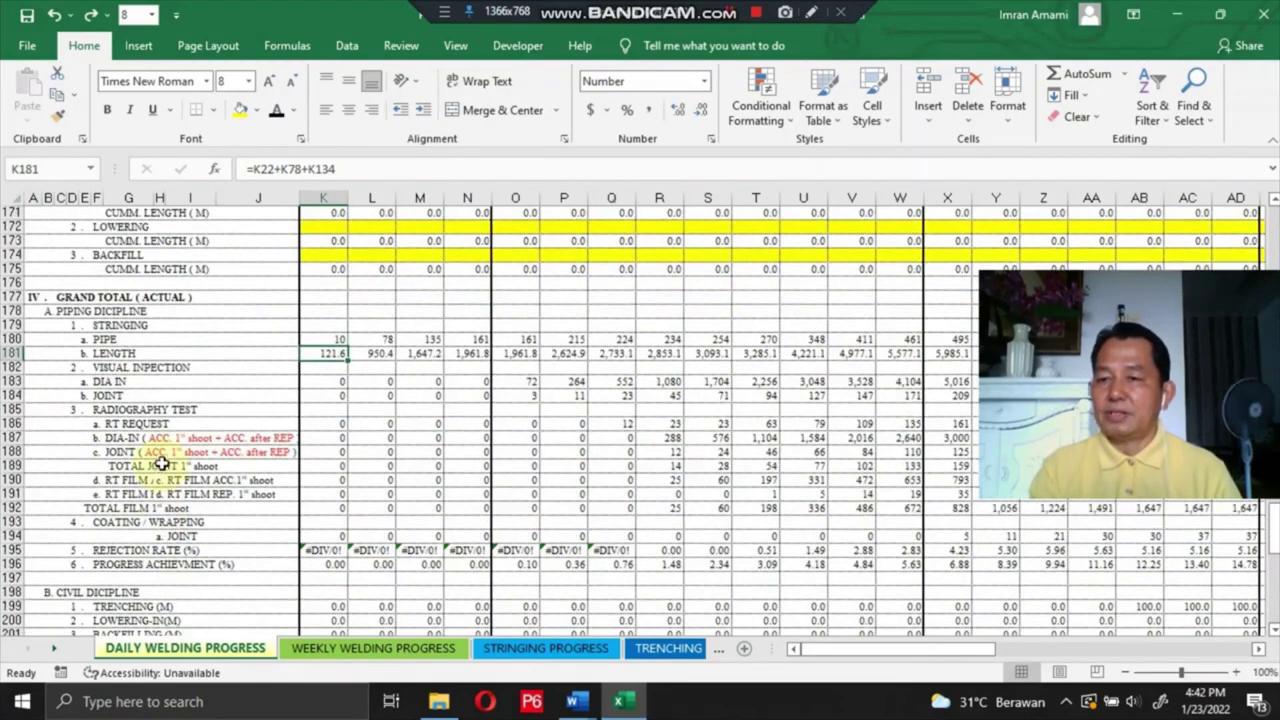
pyautogui.scroll(-1, 160, 466)
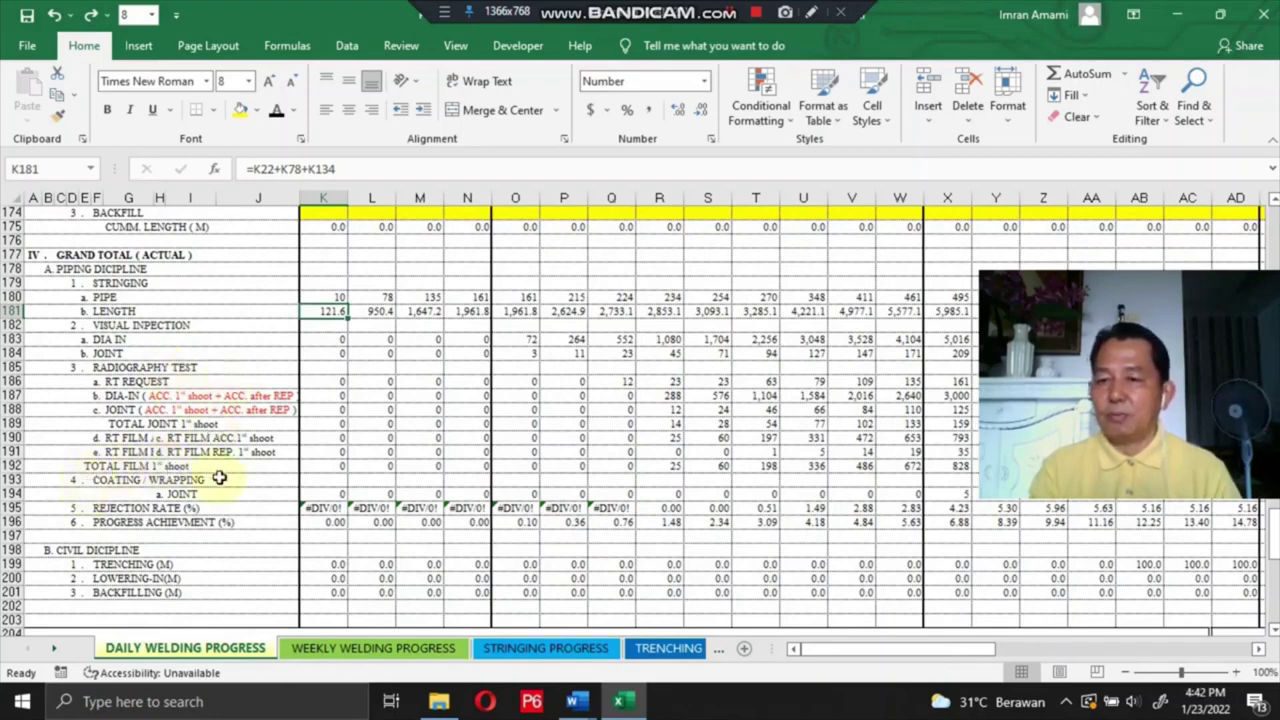
pyautogui.scroll(-2, 219, 479)
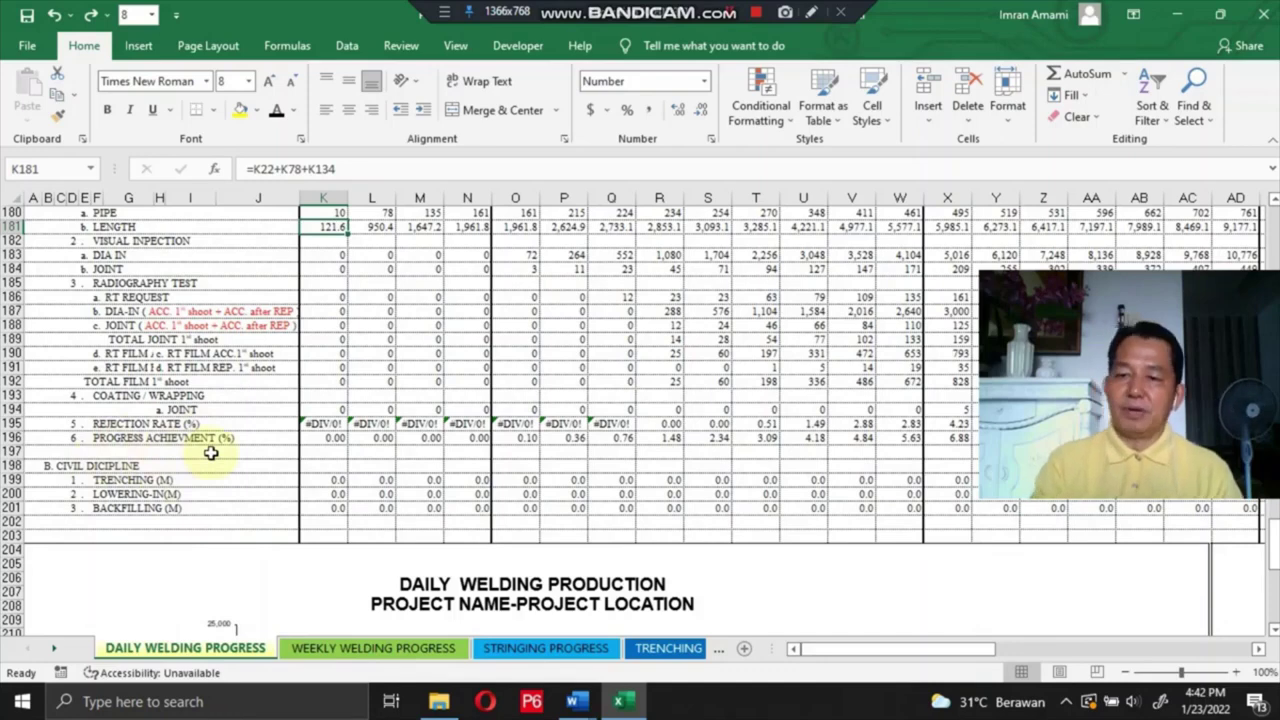
pyautogui.scroll(-1, 211, 454)
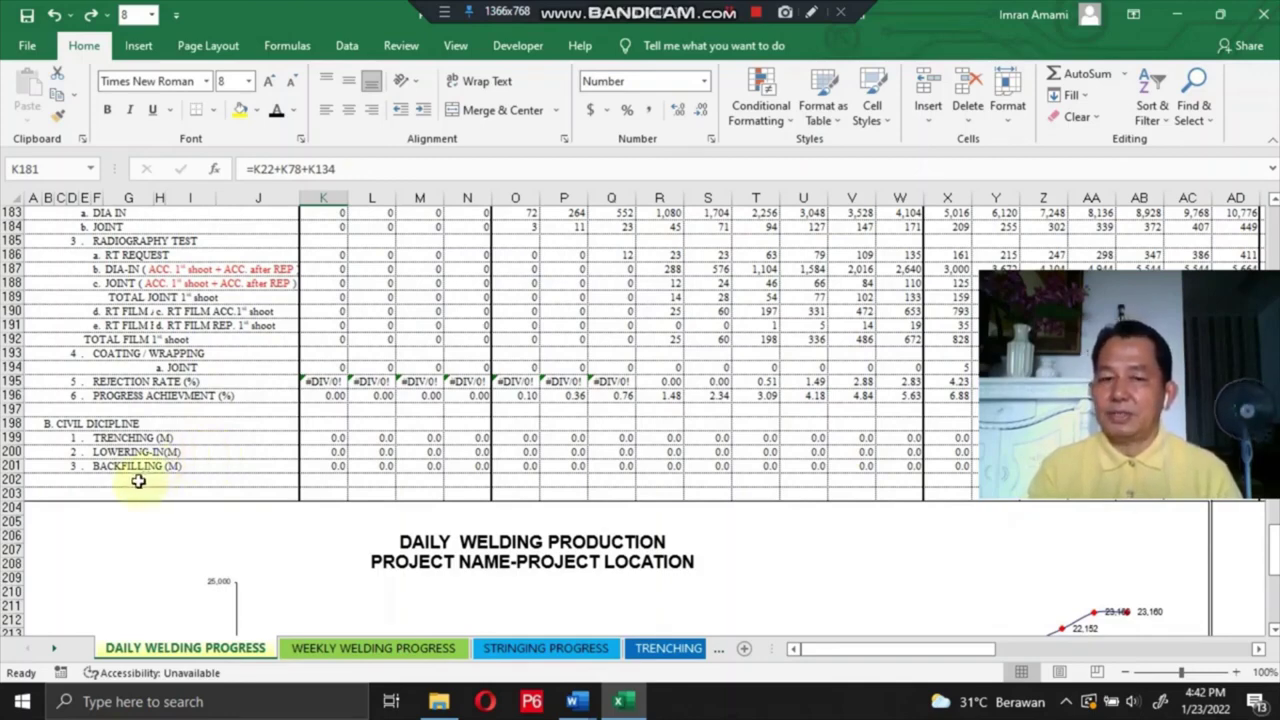
# Examine the Daily Welding Production chart below the table, and return to the start of the daily sheet.
pyautogui.scroll(-6, 160, 507)
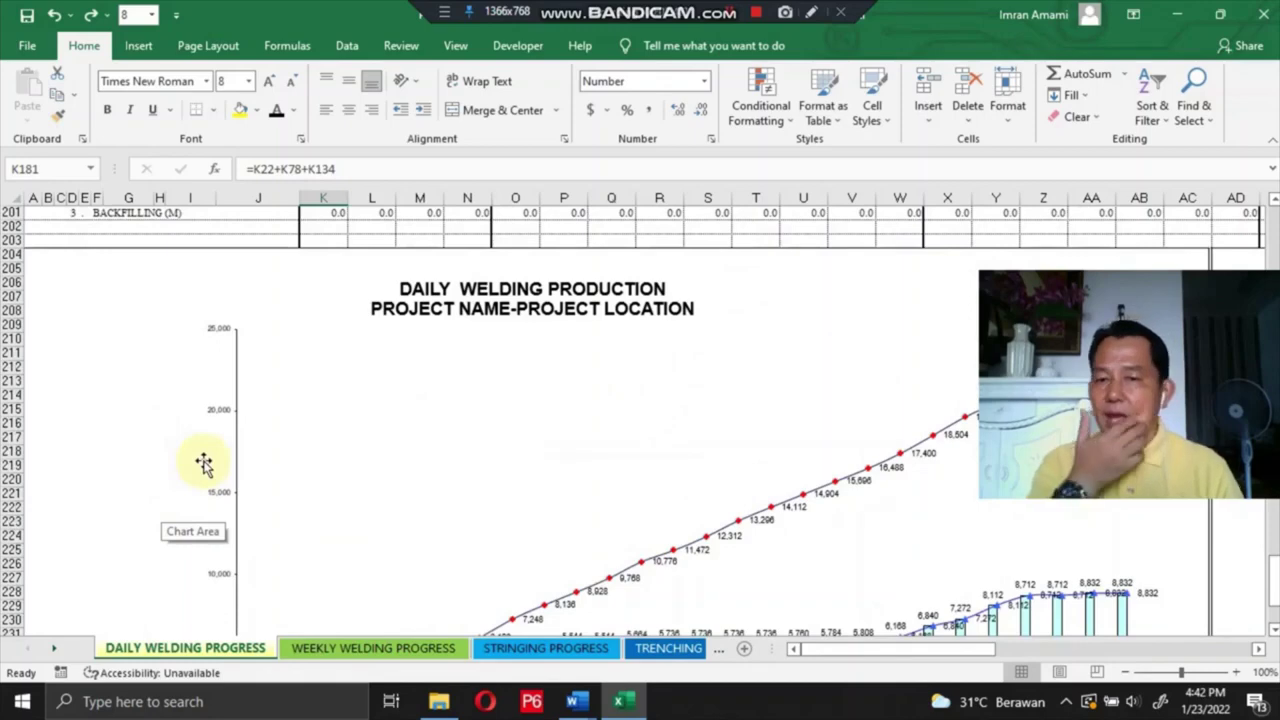
pyautogui.scroll(-1, 210, 480)
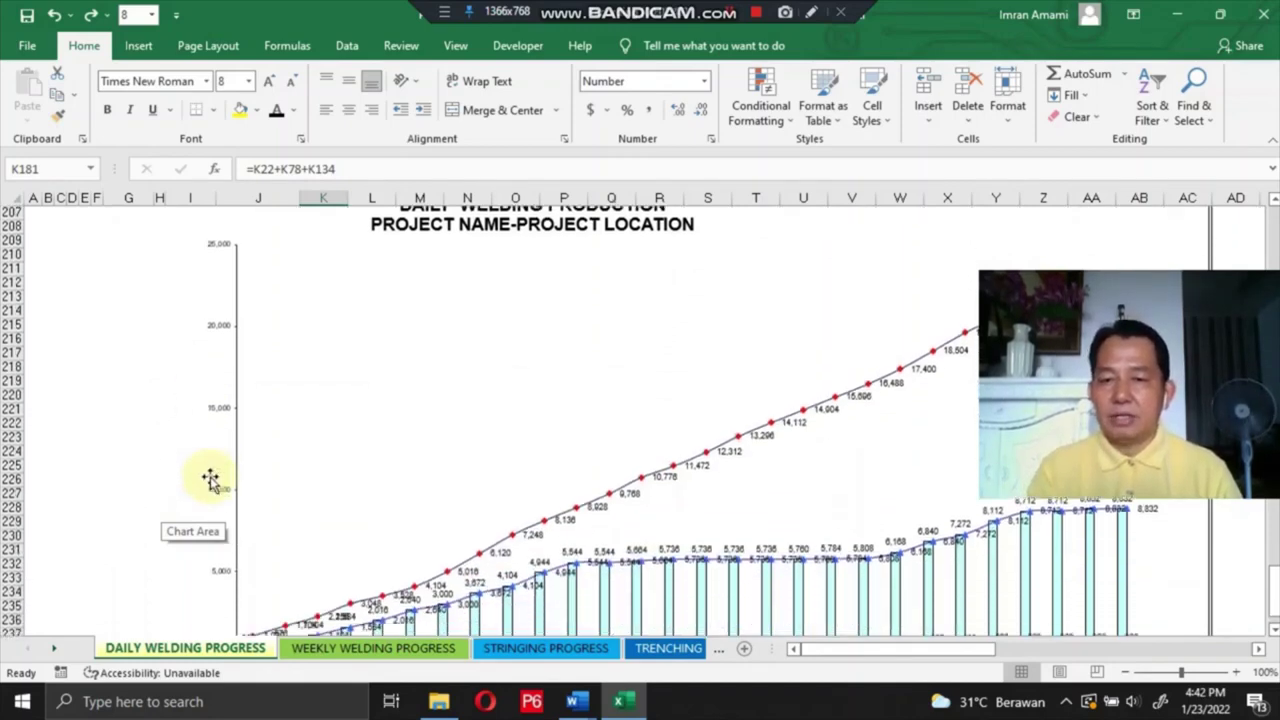
pyautogui.scroll(2, 212, 478)
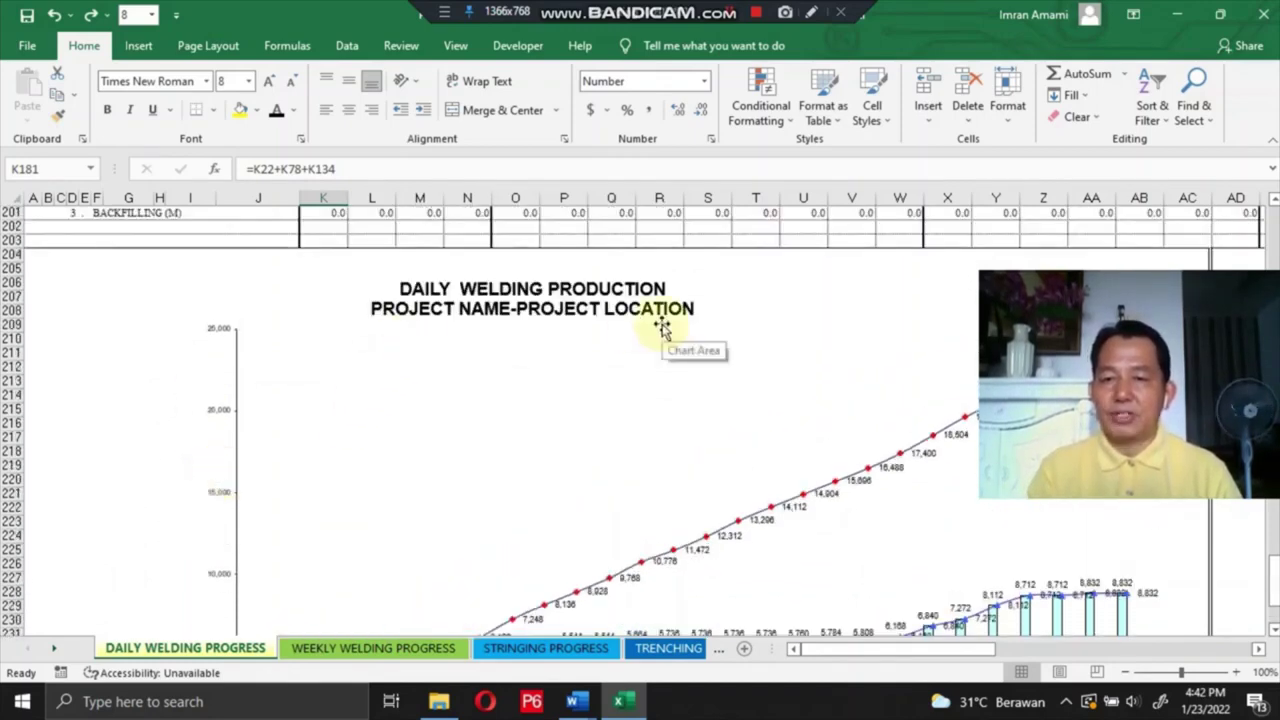
pyautogui.scroll(-3, 475, 397)
pyautogui.scroll(-1, 475, 397)
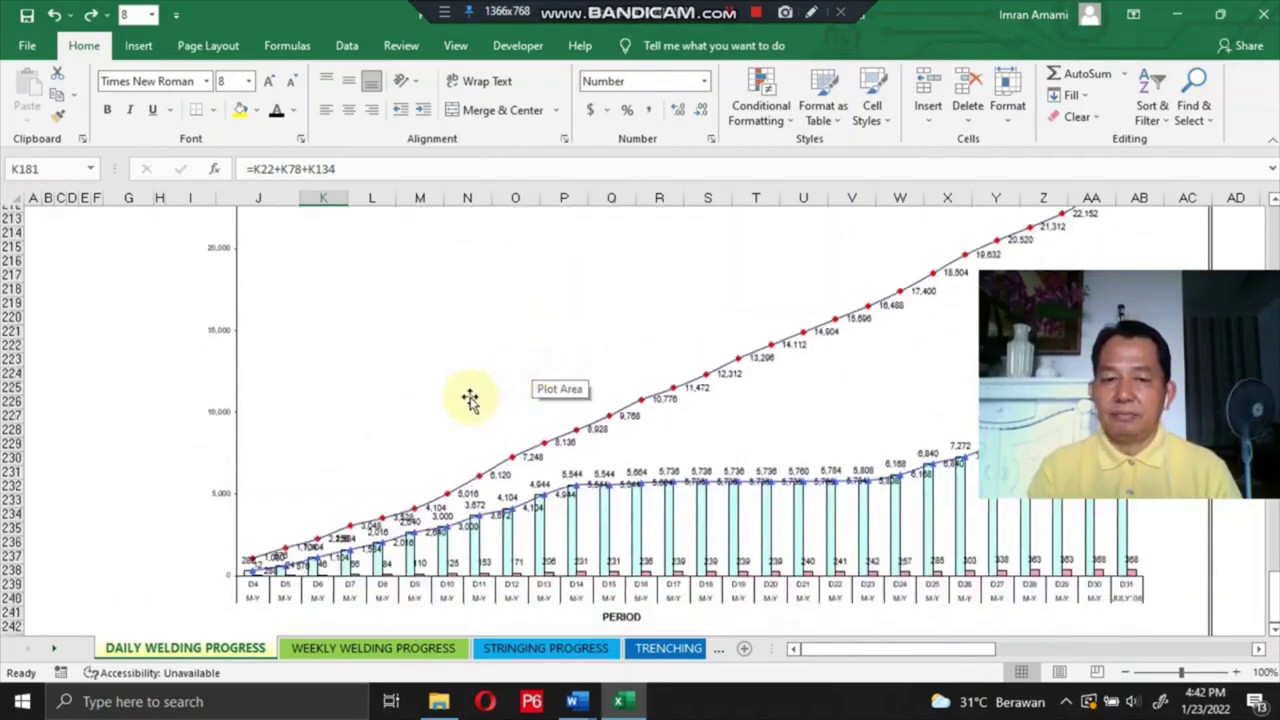
pyautogui.scroll(20, 443, 423)
pyautogui.scroll(20, 355, 486)
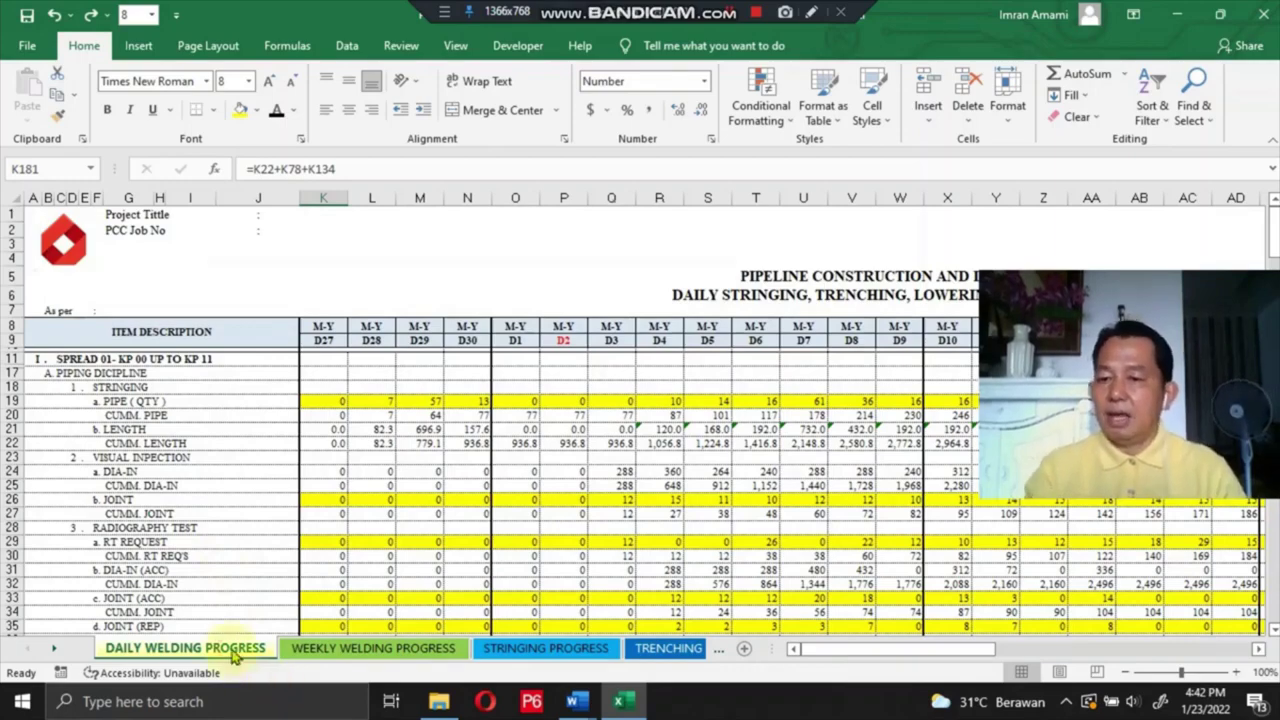
# Look through the weekly welding progress, stringing progress and trenching progress sheets, including the pipe trenching record charts.
pyautogui.click(345, 650)
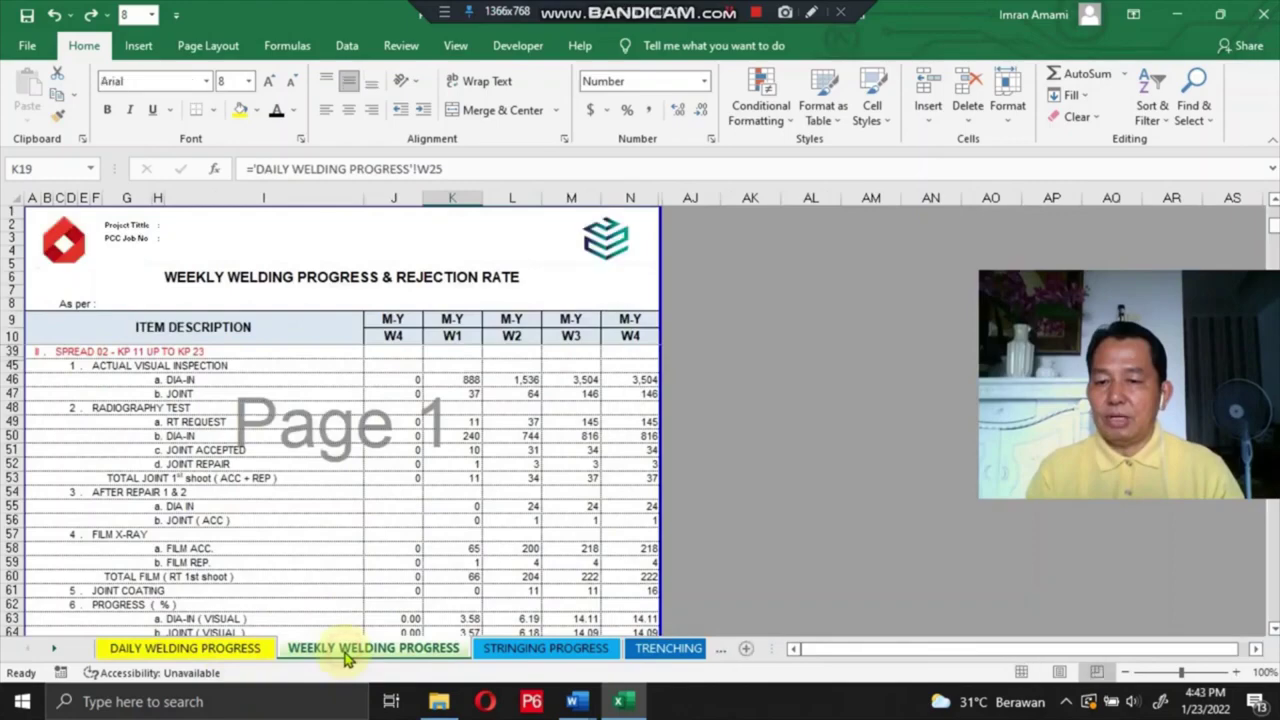
pyautogui.click(526, 650)
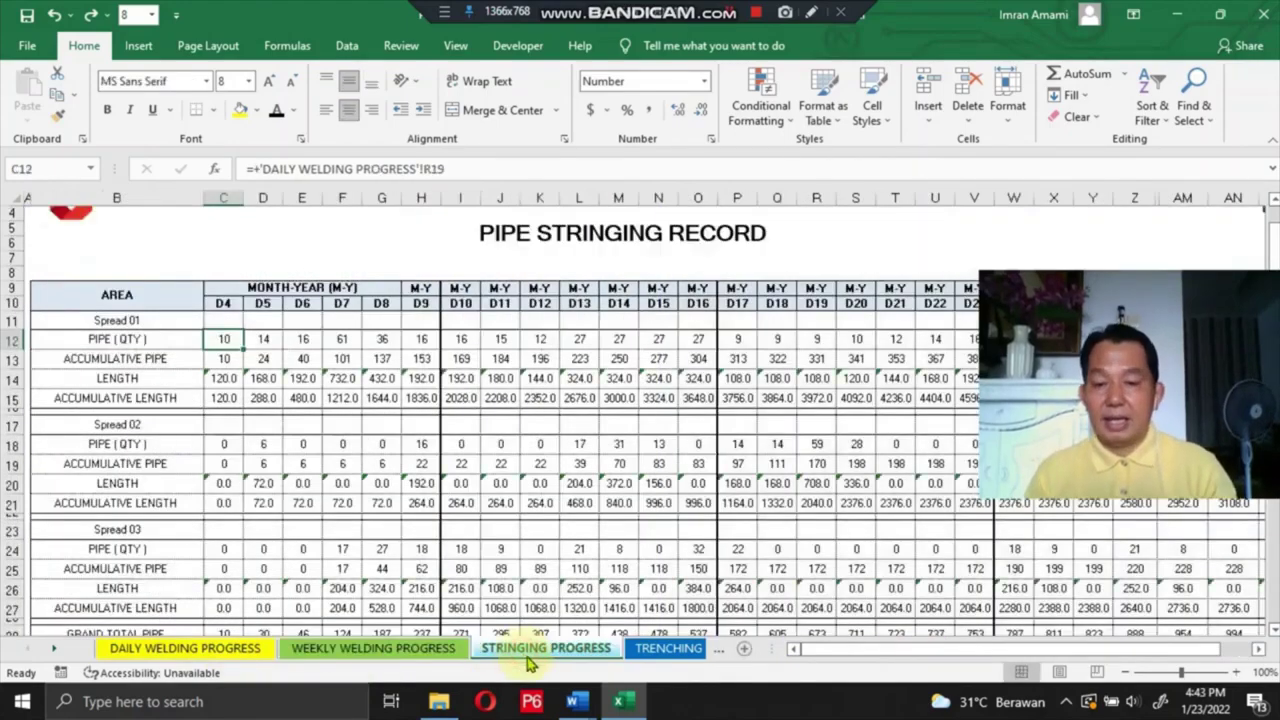
pyautogui.hotkey('ctrl', 'pagedown')
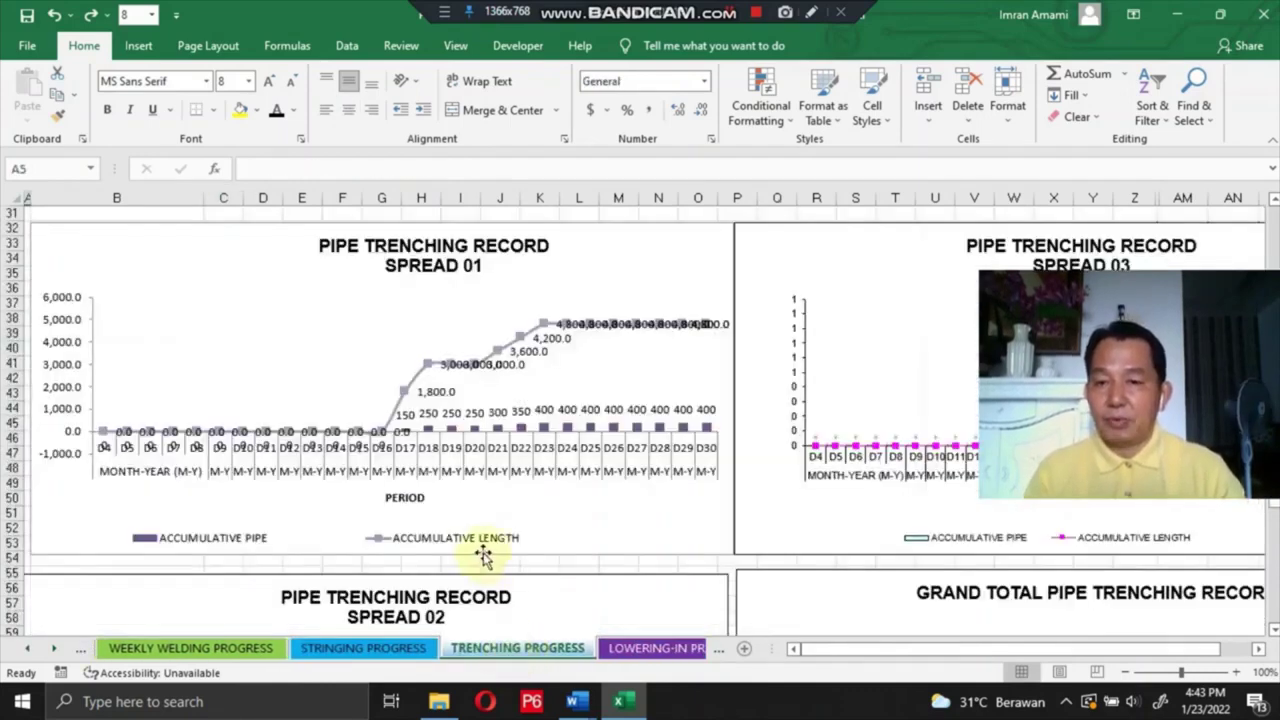
pyautogui.scroll(9, 505, 555)
pyautogui.scroll(1, 510, 556)
pyautogui.scroll(-15, 523, 563)
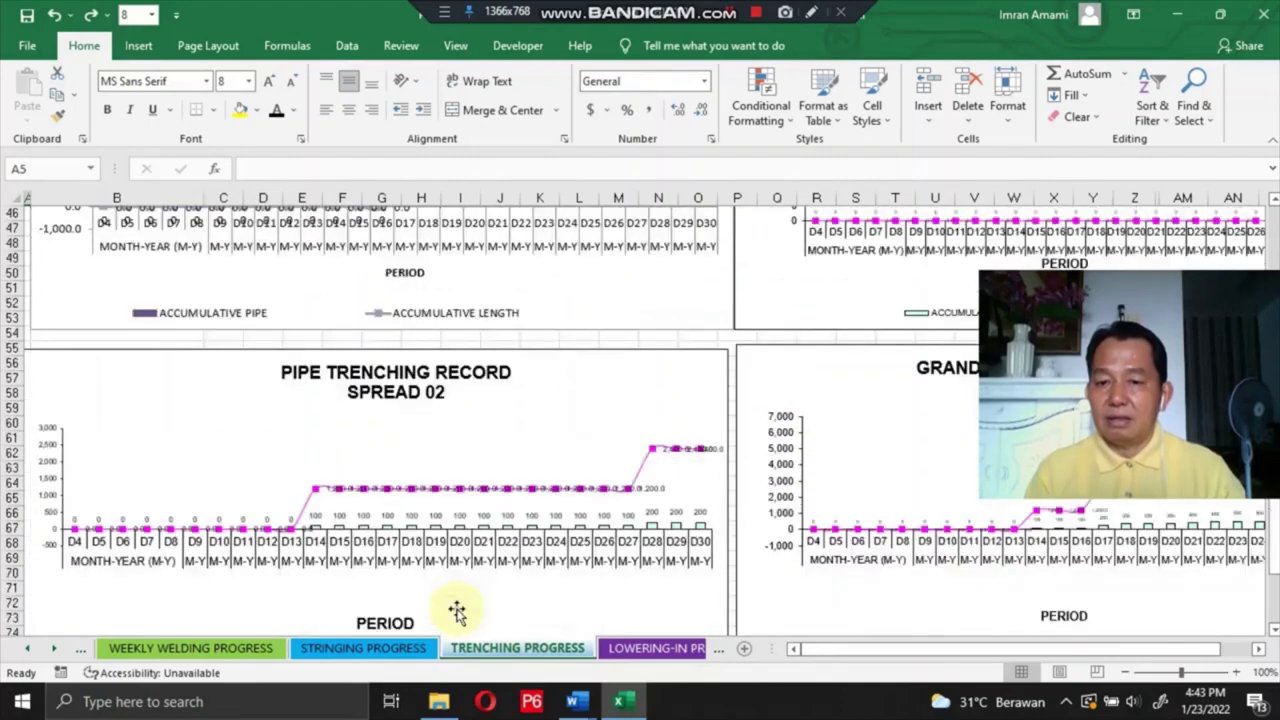
# Return to the stringing progress sheet and examine its pipe stringing record charts, ending at the Spread 01 chart.
pyautogui.click(390, 640)
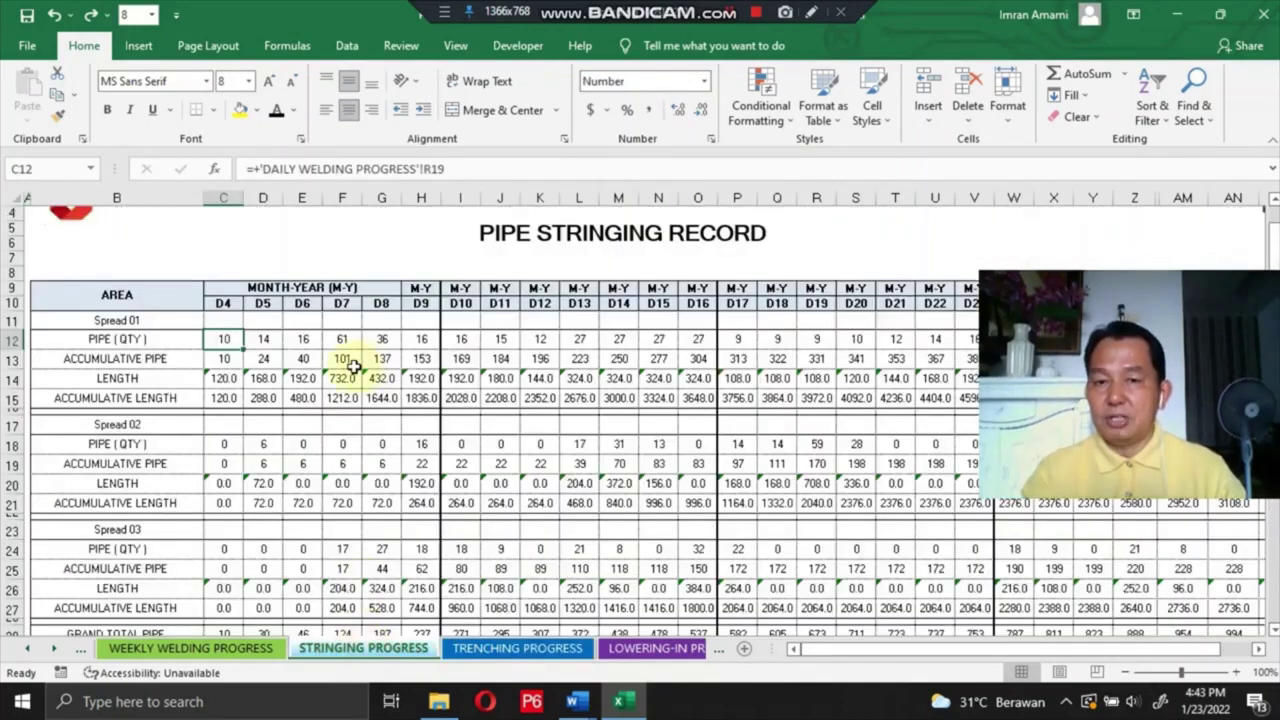
pyautogui.scroll(-6, 375, 412)
pyautogui.scroll(-6, 372, 430)
pyautogui.scroll(3, 368, 450)
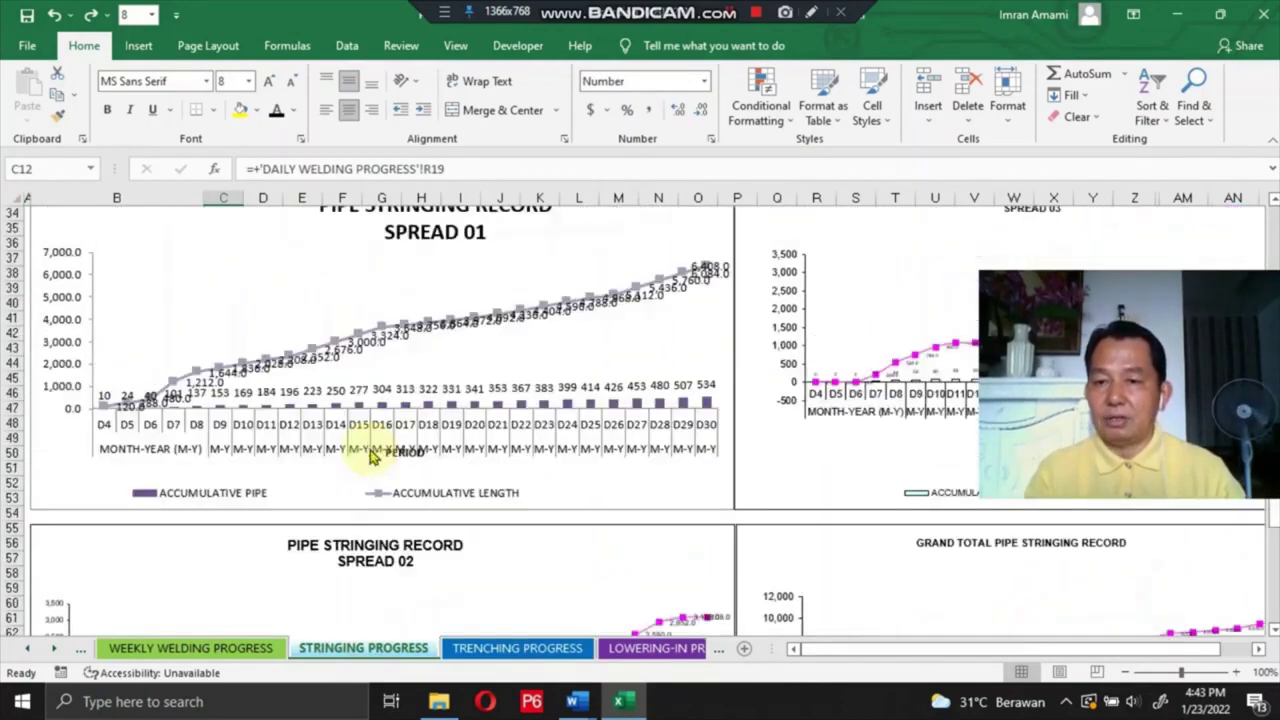
pyautogui.scroll(2, 370, 452)
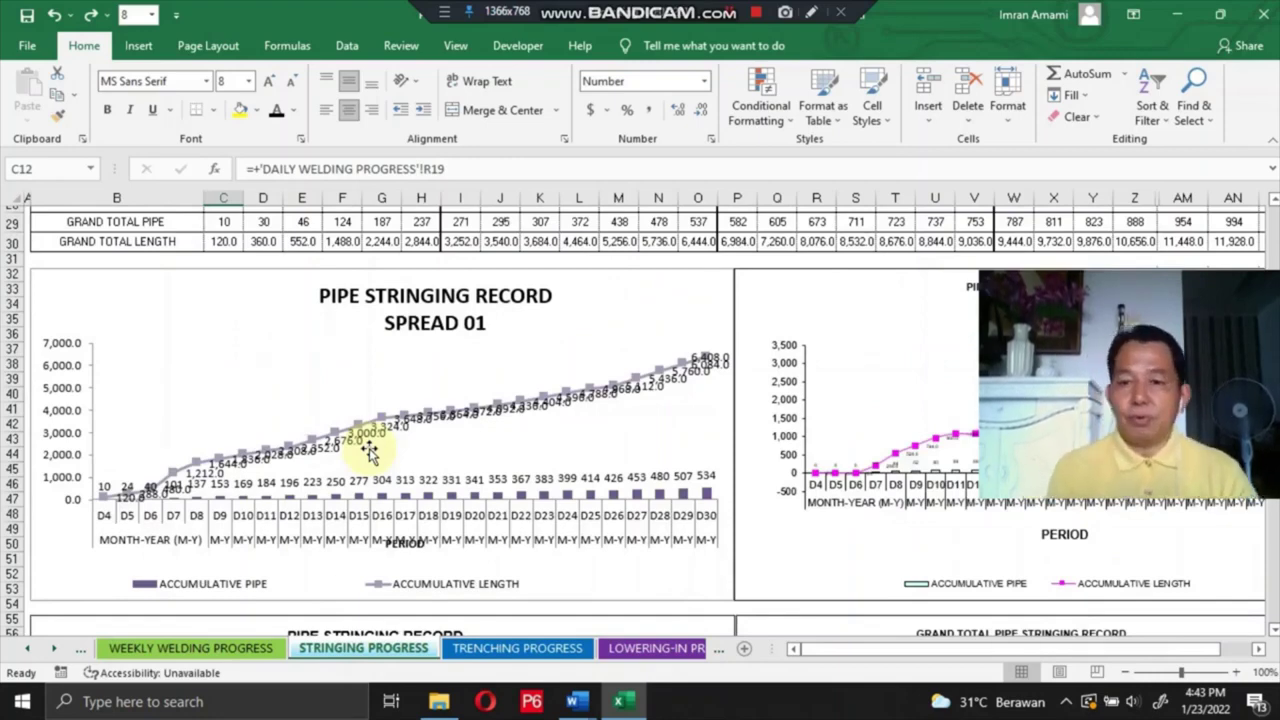
# Review the trenching progress sheet, from the pipe trenching record table down to the Spread 01 chart.
pyautogui.click(475, 652)
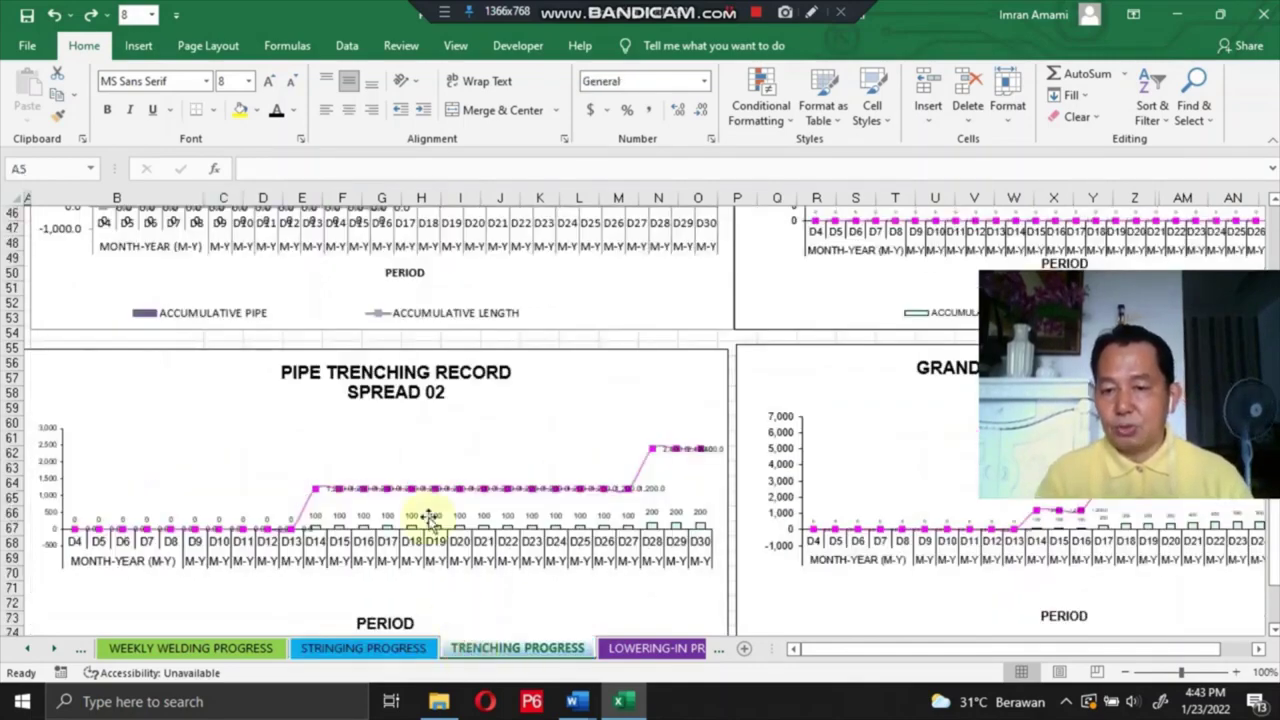
pyautogui.scroll(15, 360, 405)
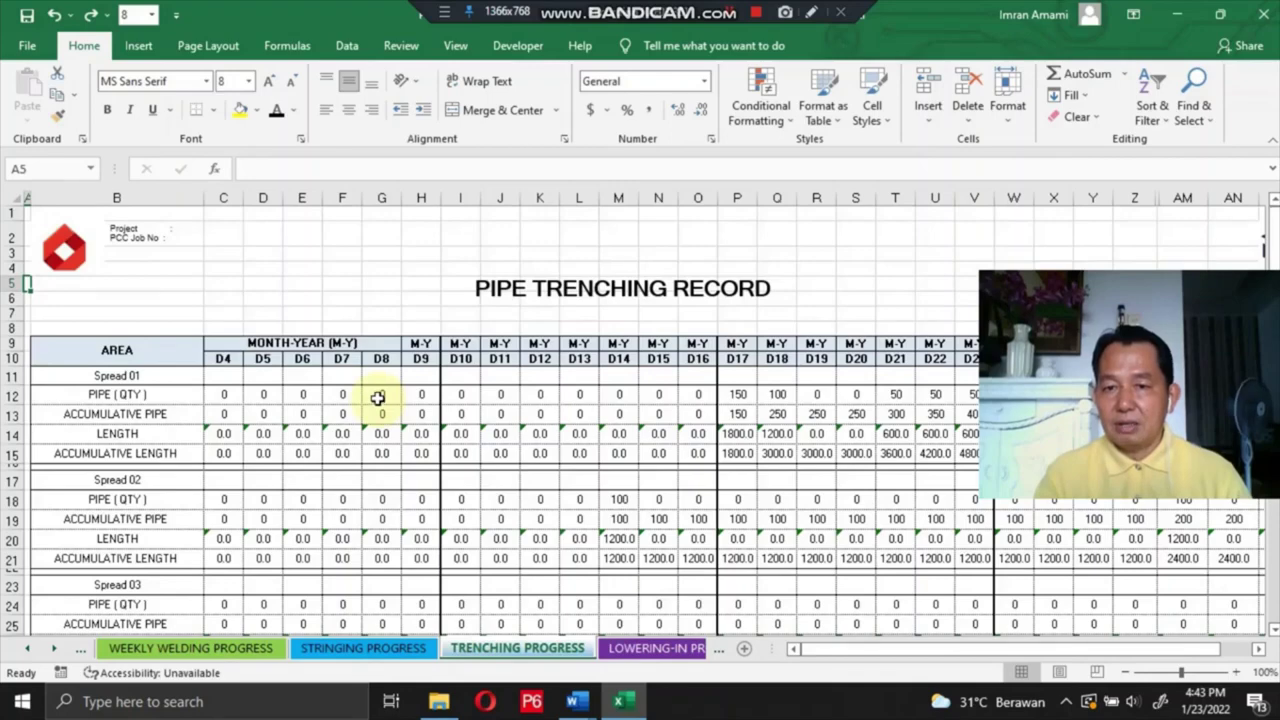
pyautogui.scroll(-9, 378, 398)
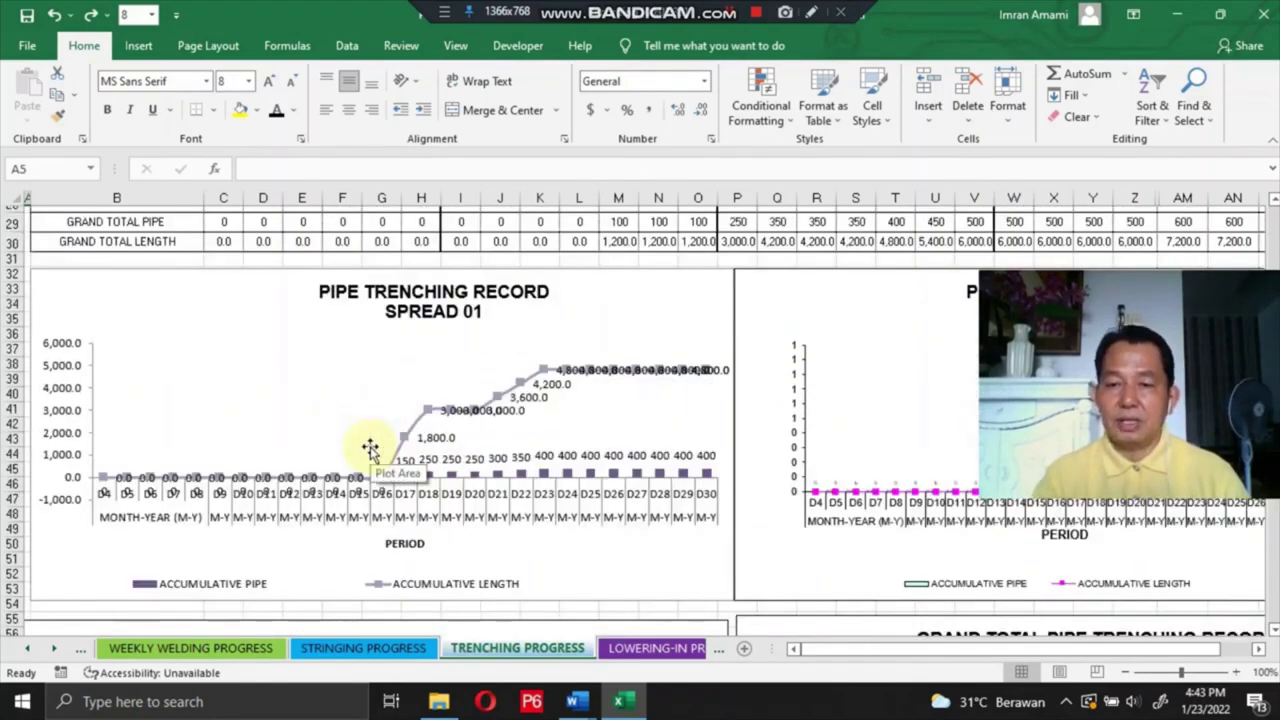
pyautogui.scroll(-1, 370, 447)
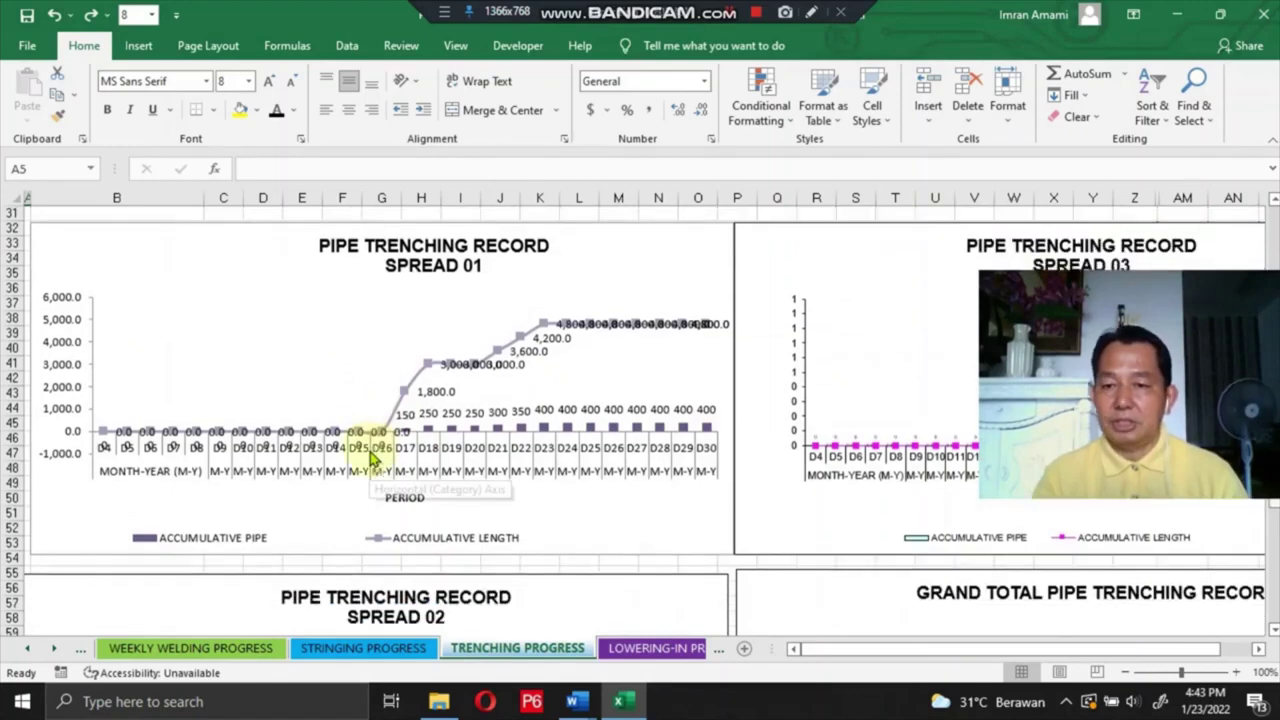
# Review the lowering-in progress sheet, covering the pipe lowering-in record table and its Spread 01 chart.
pyautogui.click(618, 650)
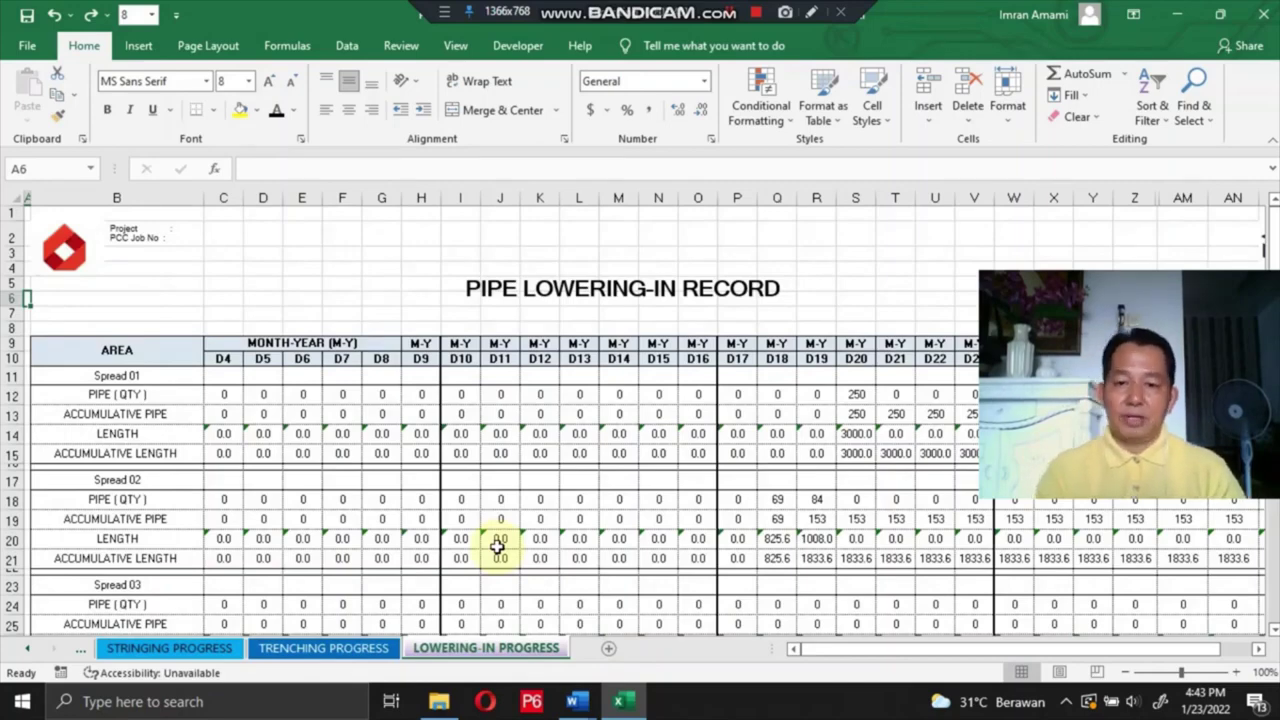
pyautogui.scroll(-11, 497, 548)
pyautogui.scroll(2, 500, 510)
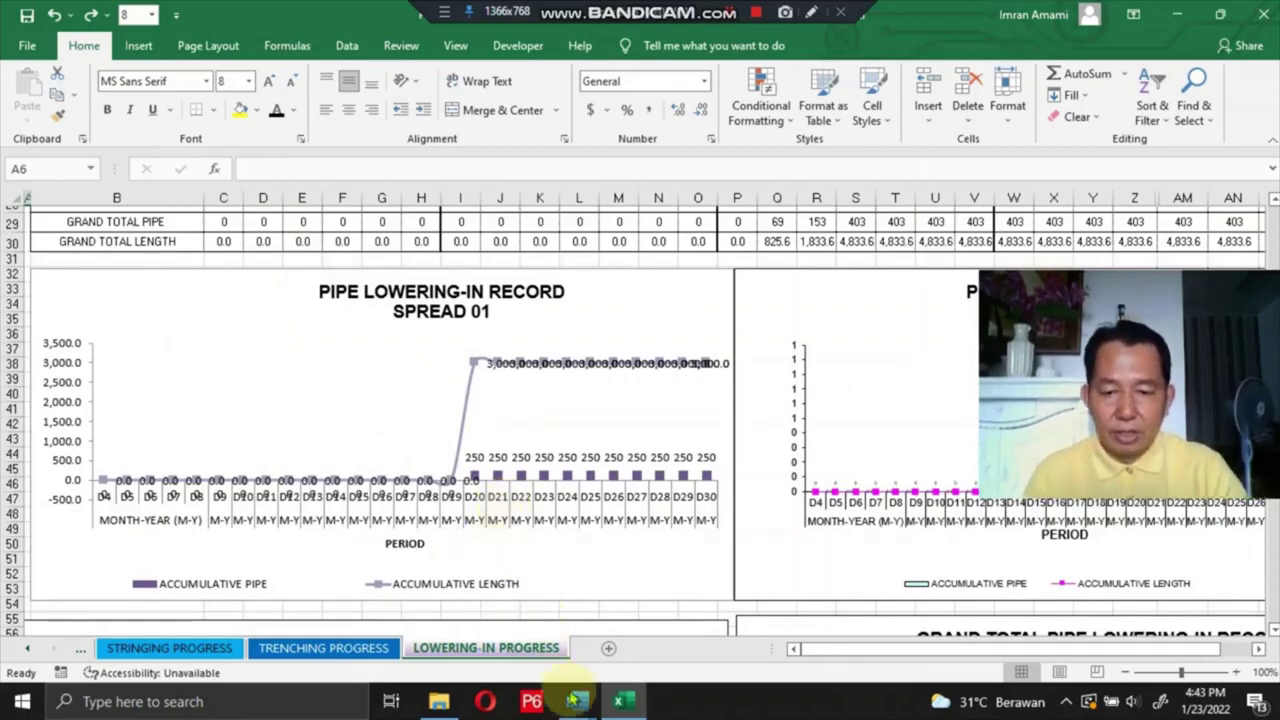
# Return to the daily welding progress sheet and inspect the Spread 01 stringing rows for pipe quantity and cumulative pipe.
pyautogui.click(253, 647)
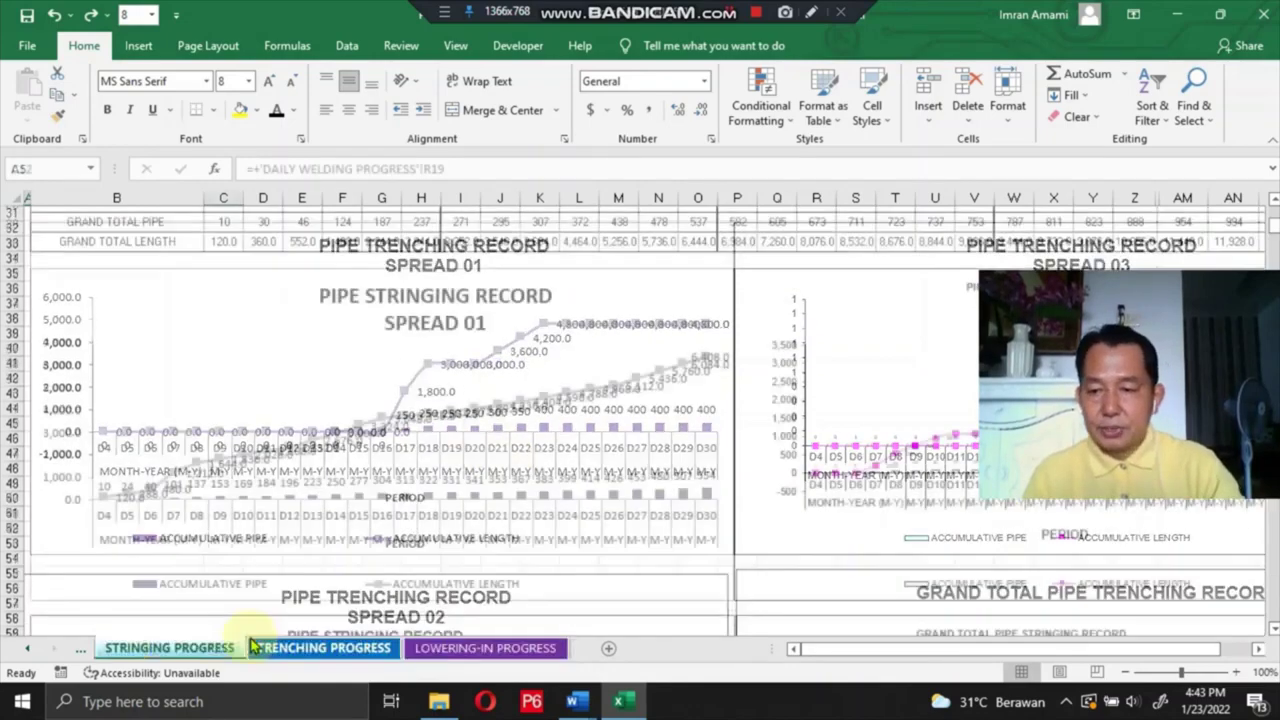
pyautogui.click(253, 647)
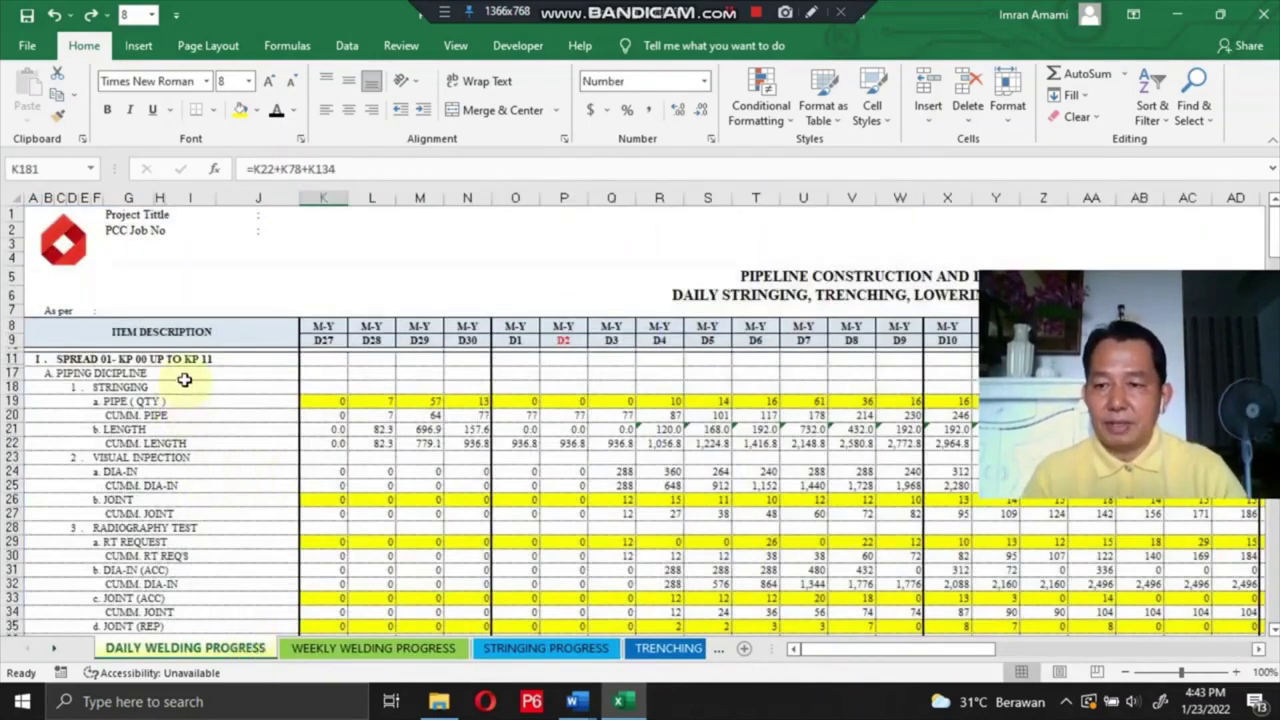
pyautogui.scroll(-1, 185, 380)
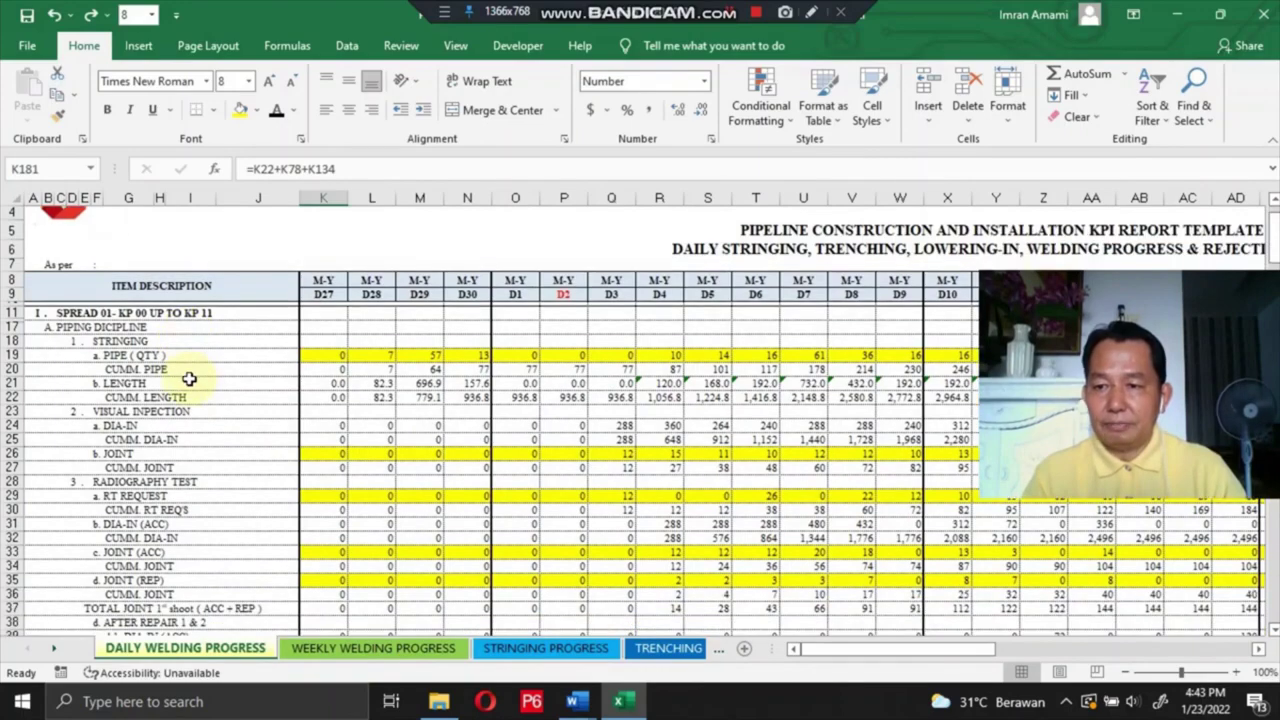
pyautogui.click(66, 327)
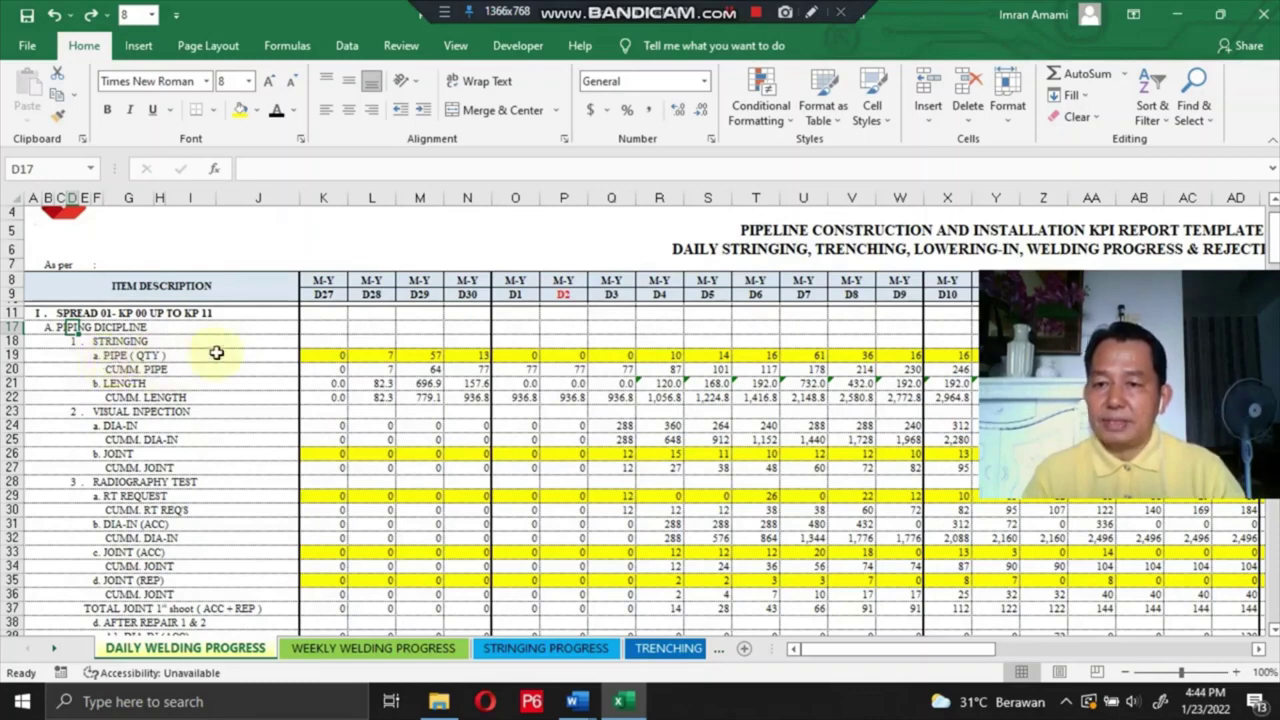
pyautogui.click(113, 357)
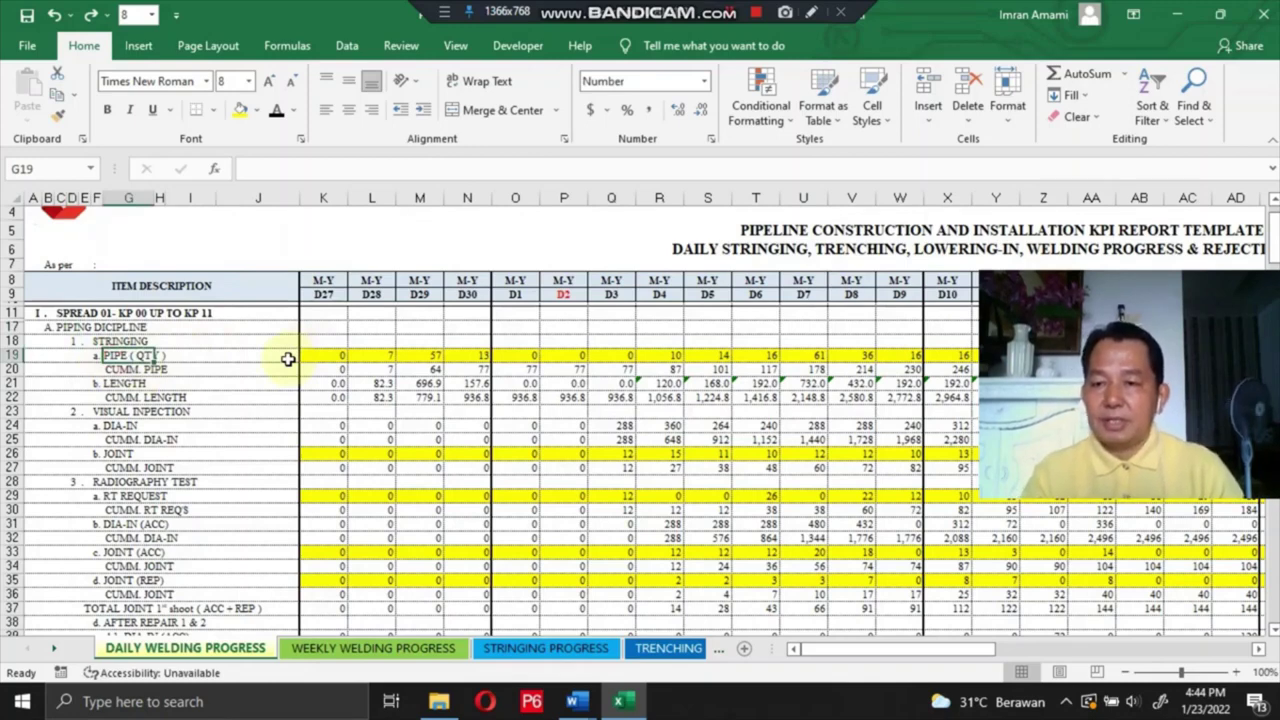
pyautogui.click(384, 356)
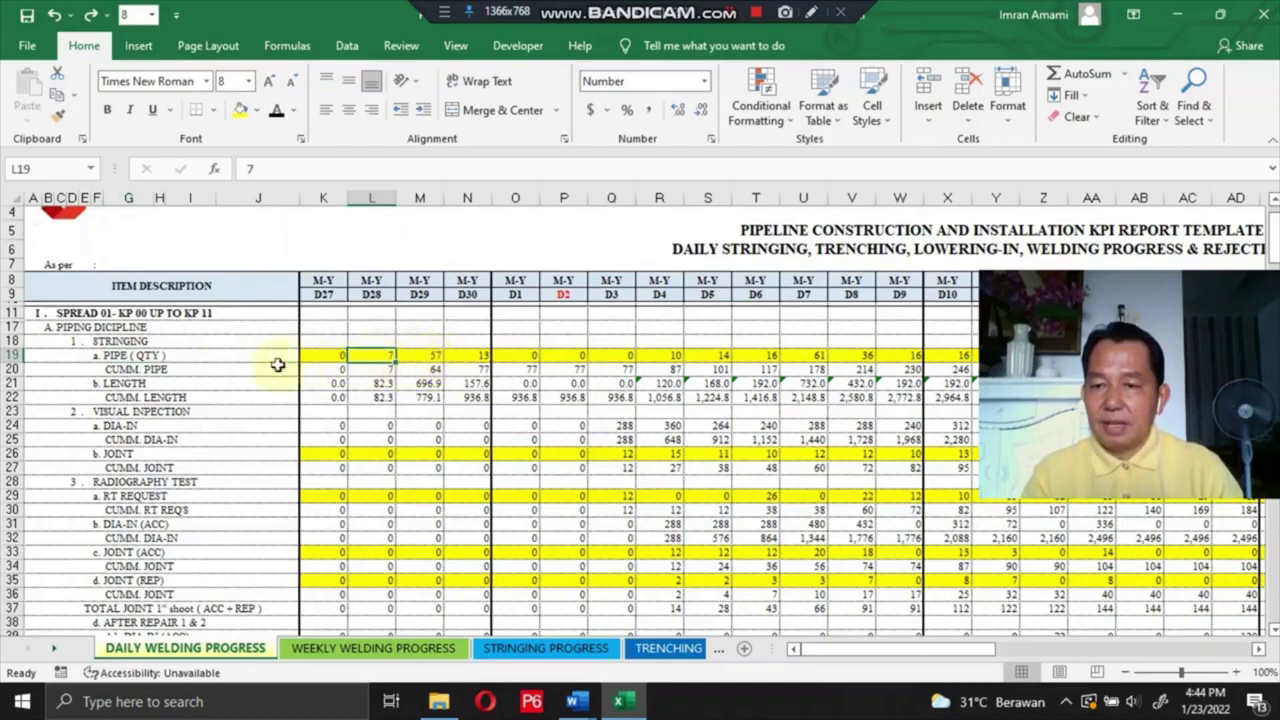
pyautogui.click(125, 370)
pyautogui.scroll(-1, 204, 365)
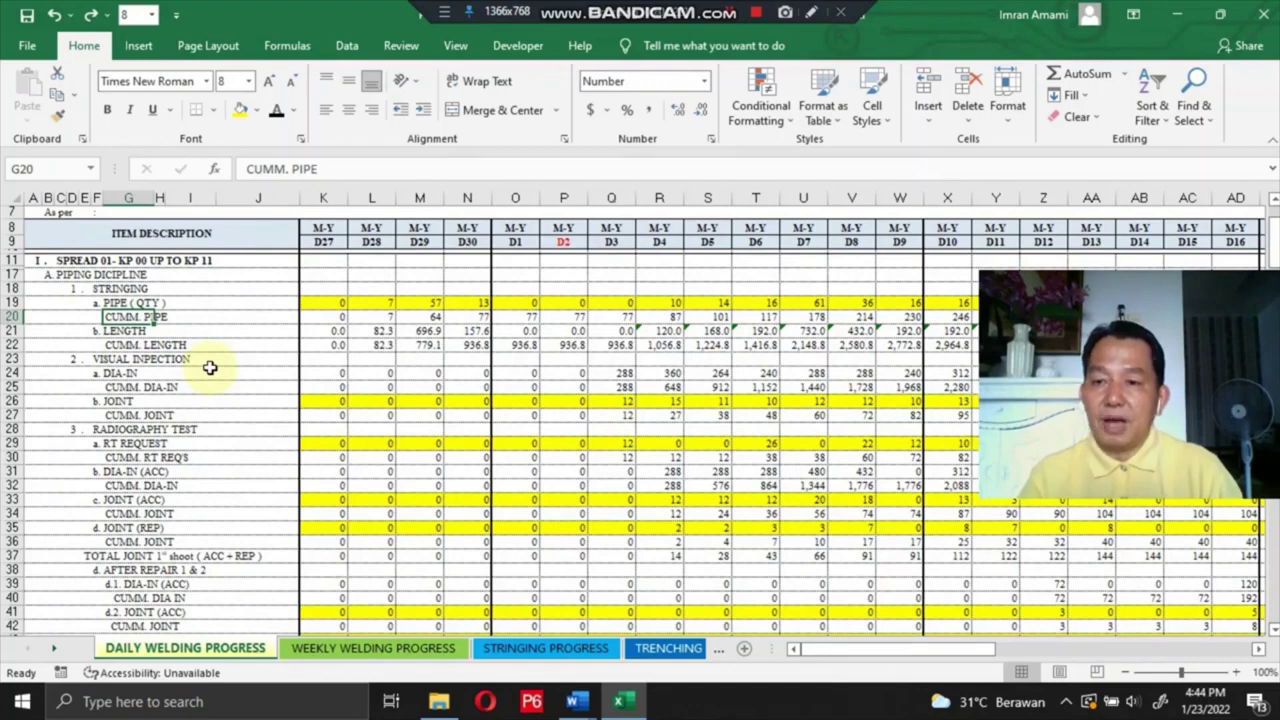
# Inspect how the Spread 01 cumulative pipe formulas for D28 to D30 add the daily pipe quantity to the previous day's cumulative.
pyautogui.click(380, 319)
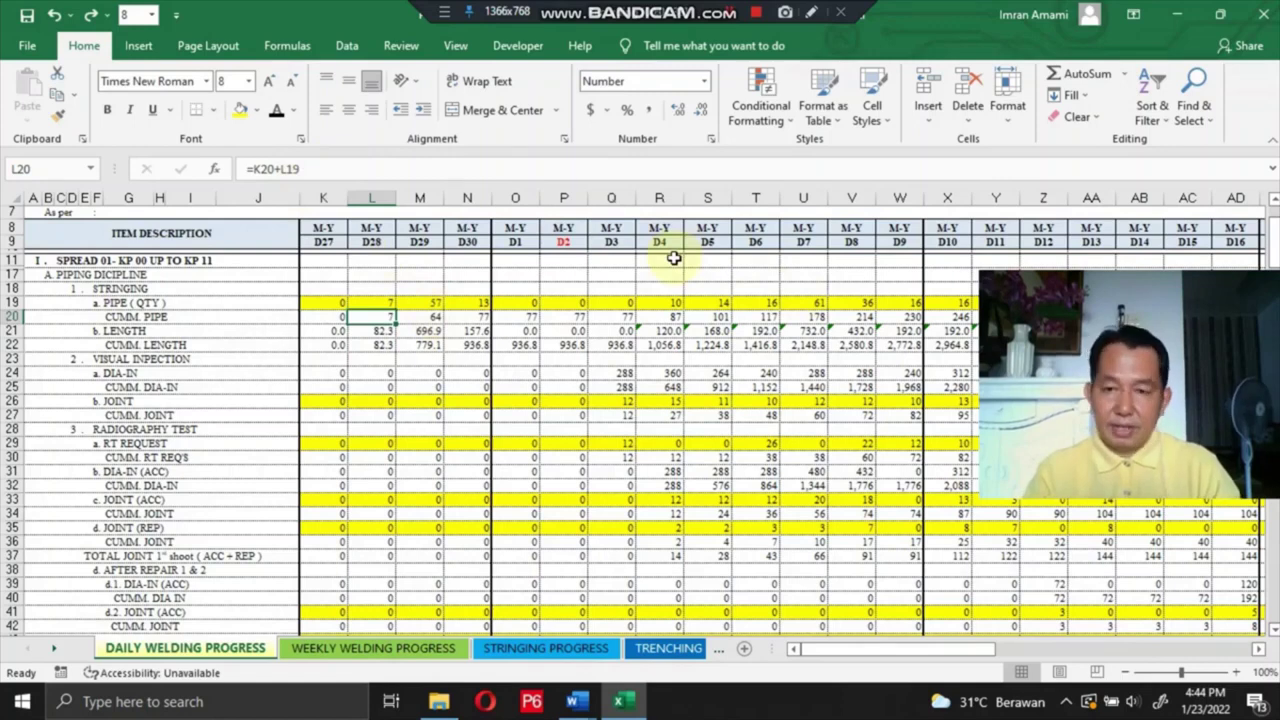
pyautogui.doubleClick(375, 316)
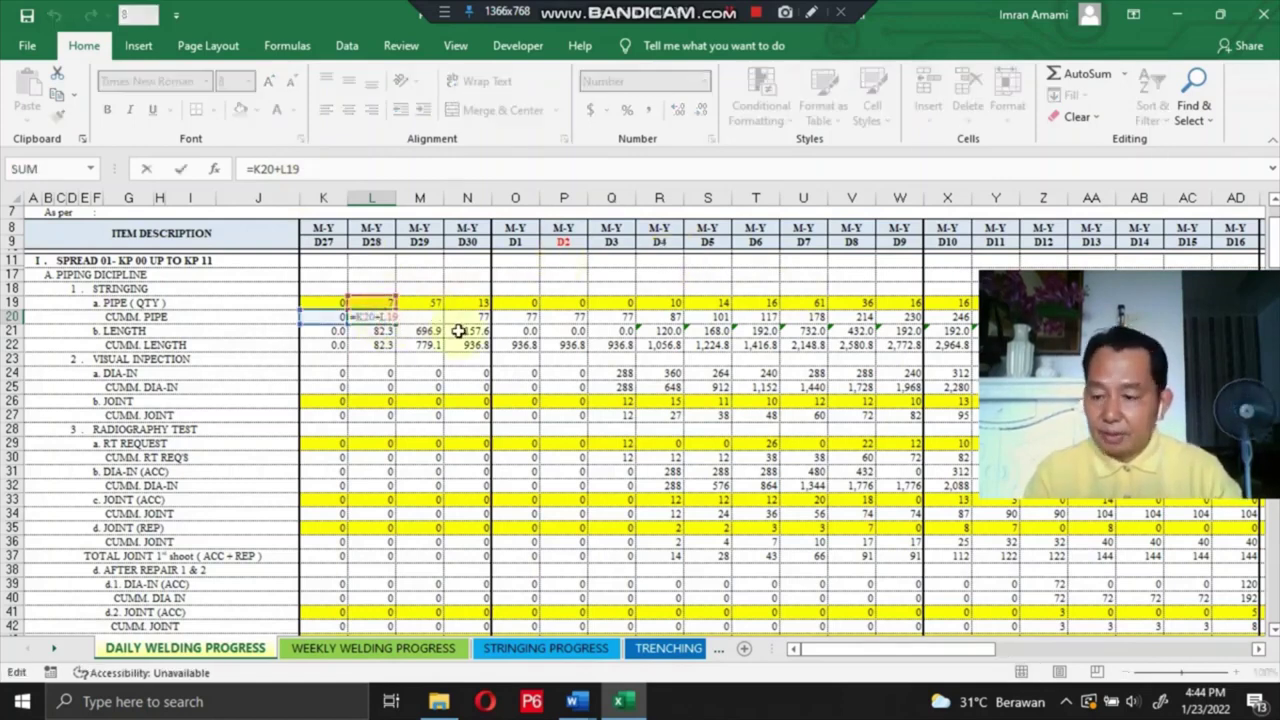
pyautogui.press('Escape')
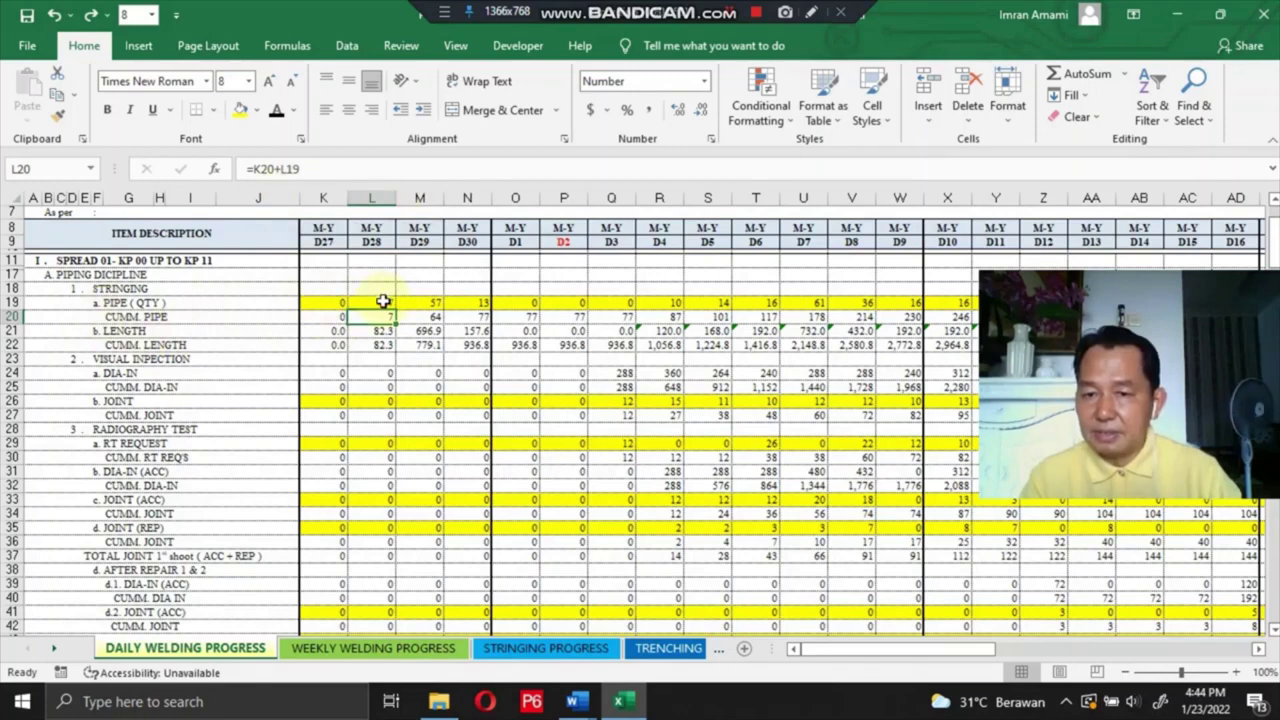
pyautogui.click(428, 316)
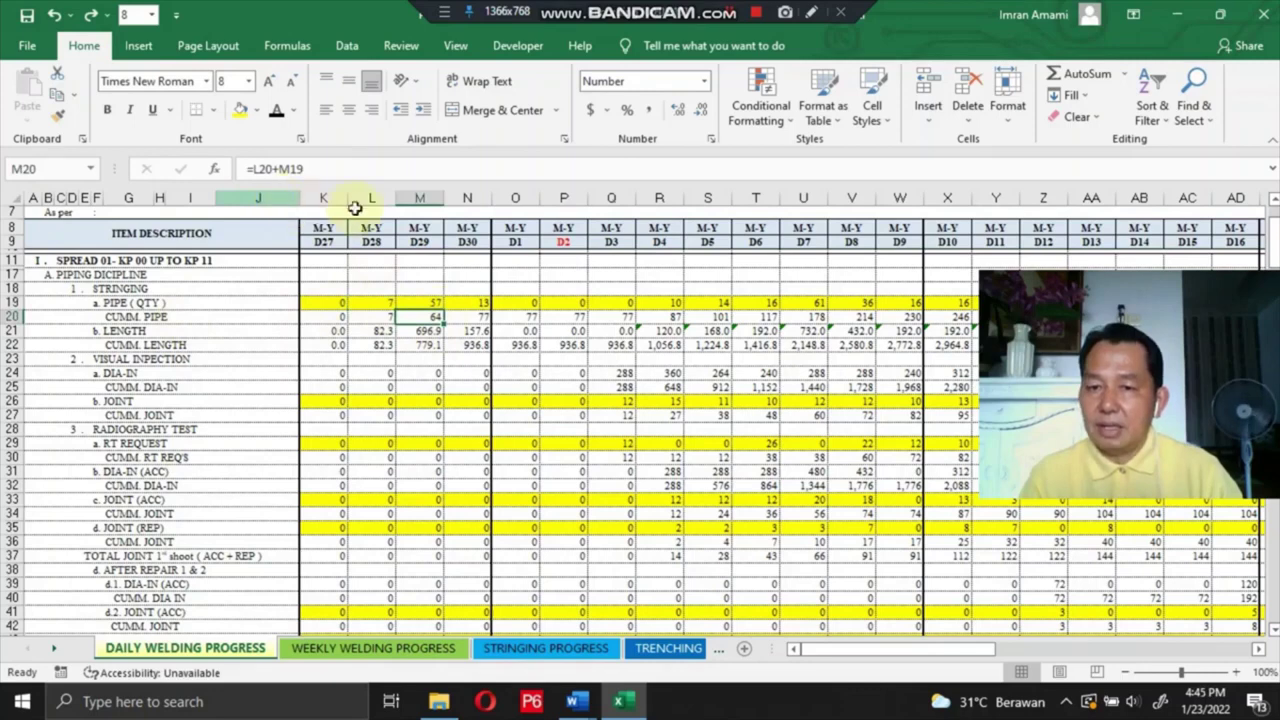
pyautogui.click(422, 302)
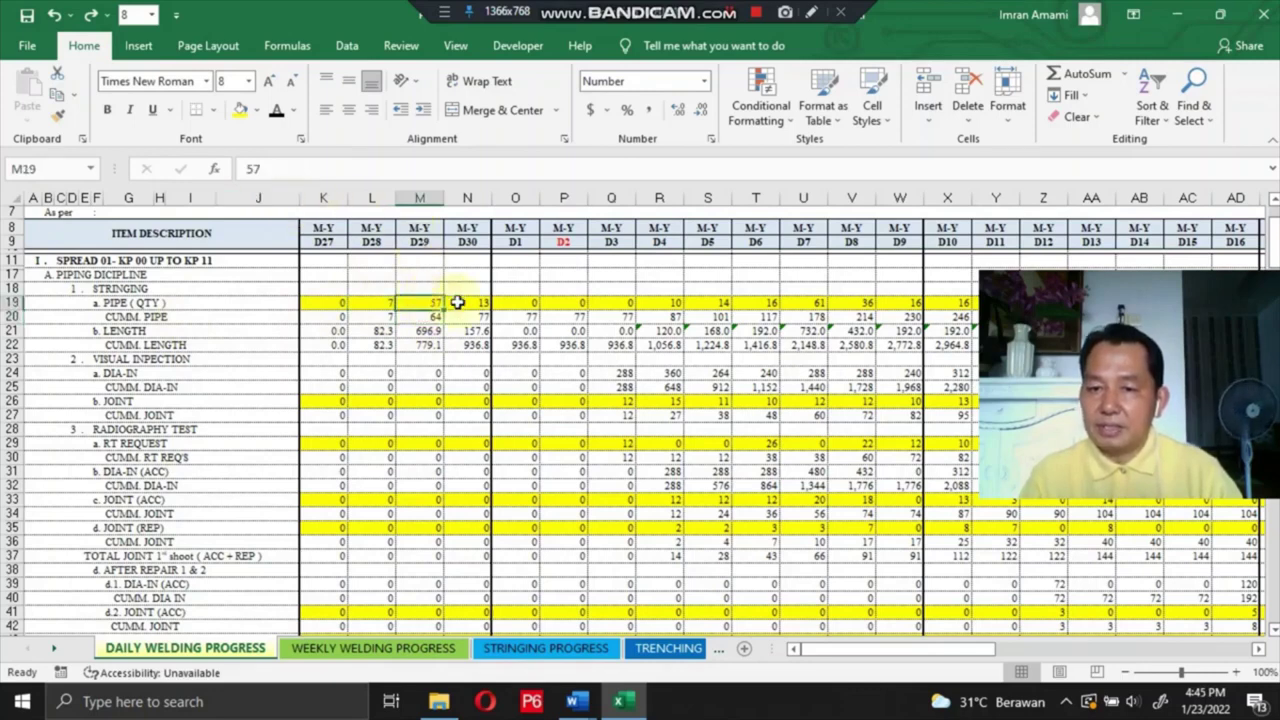
pyautogui.click(422, 318)
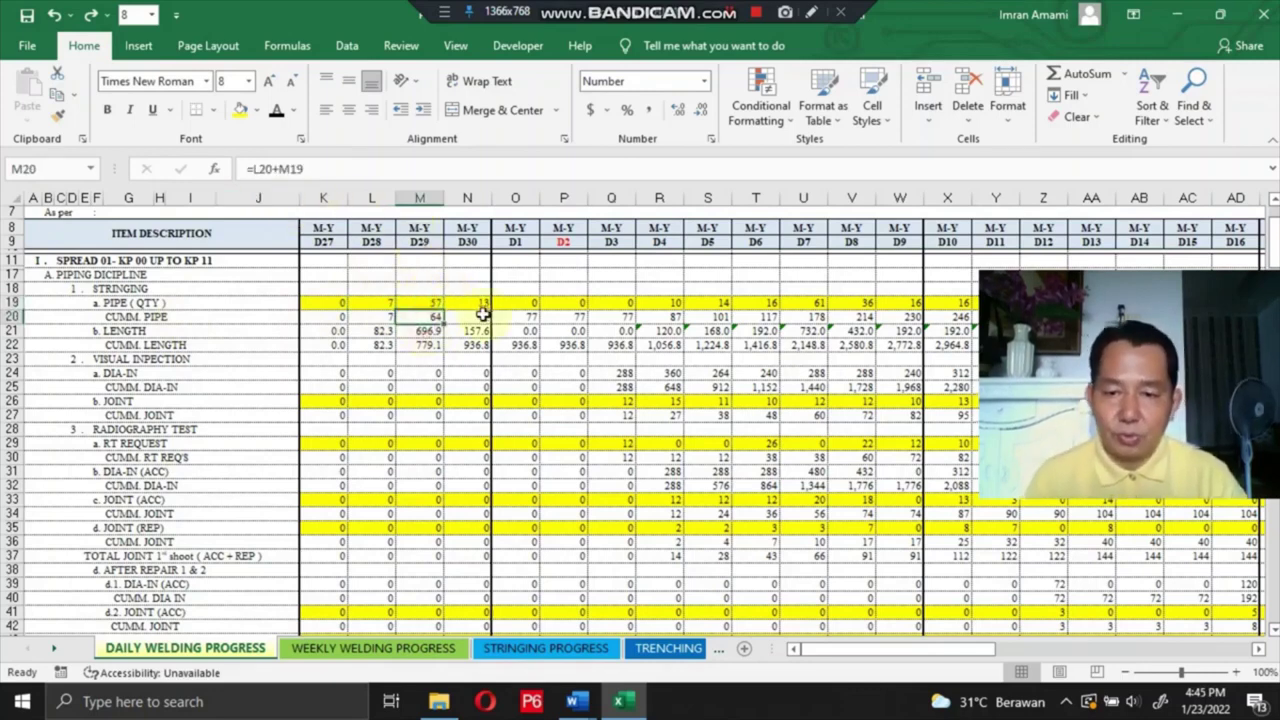
pyautogui.click(483, 315)
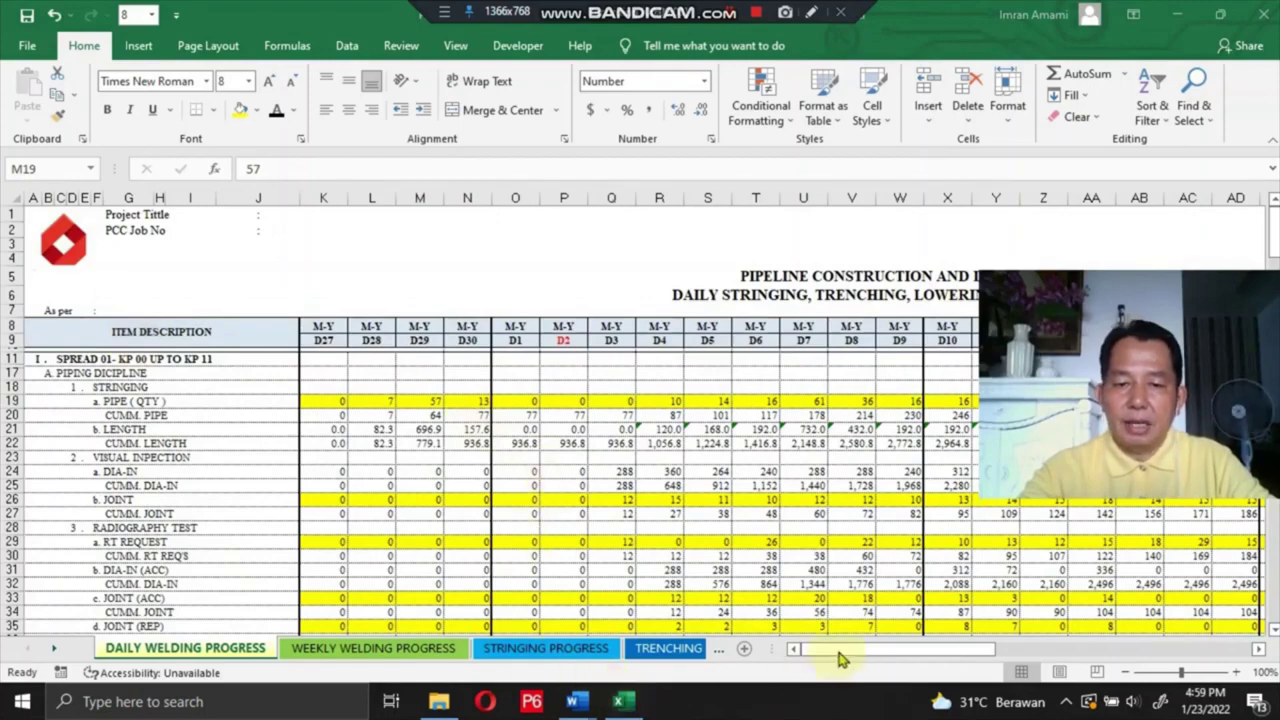
# Look across the daily columns towards the end of the table, and return to the first days.
pyautogui.moveTo(860, 650); pyautogui.dragTo(1024, 650)
pyautogui.hscroll(-3, 483, 322)
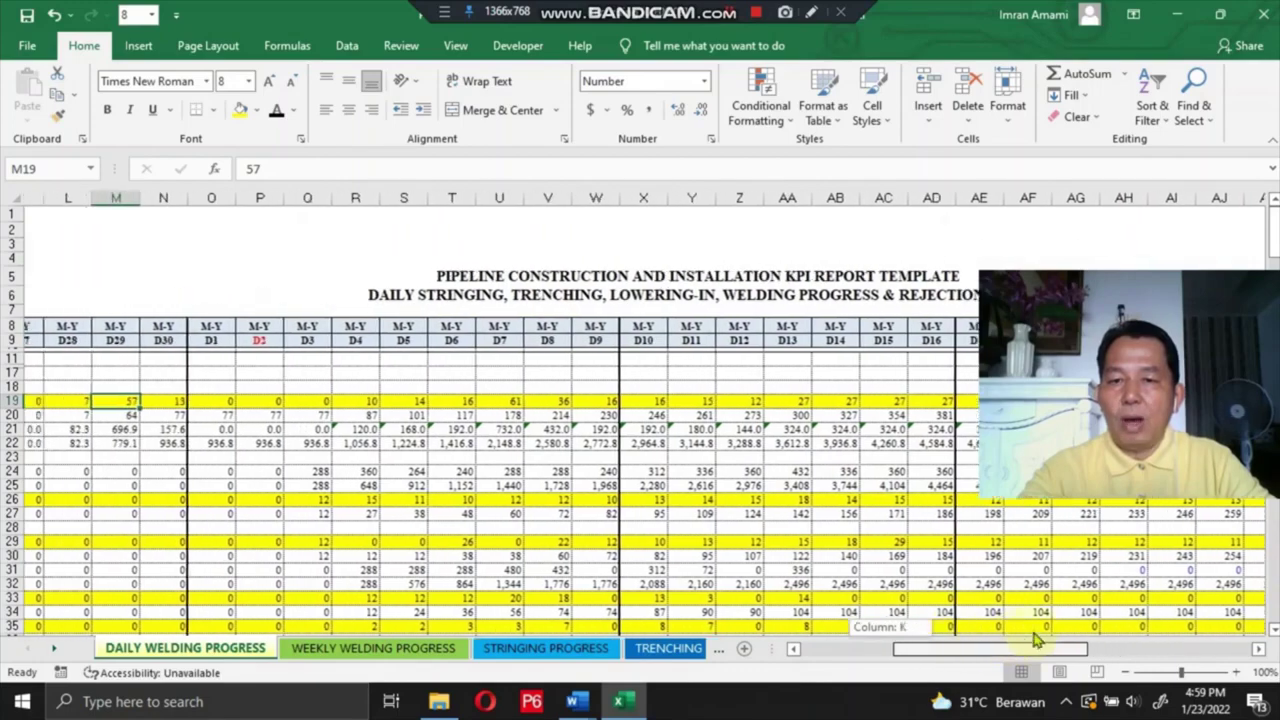
pyautogui.hscroll(6, 483, 322)
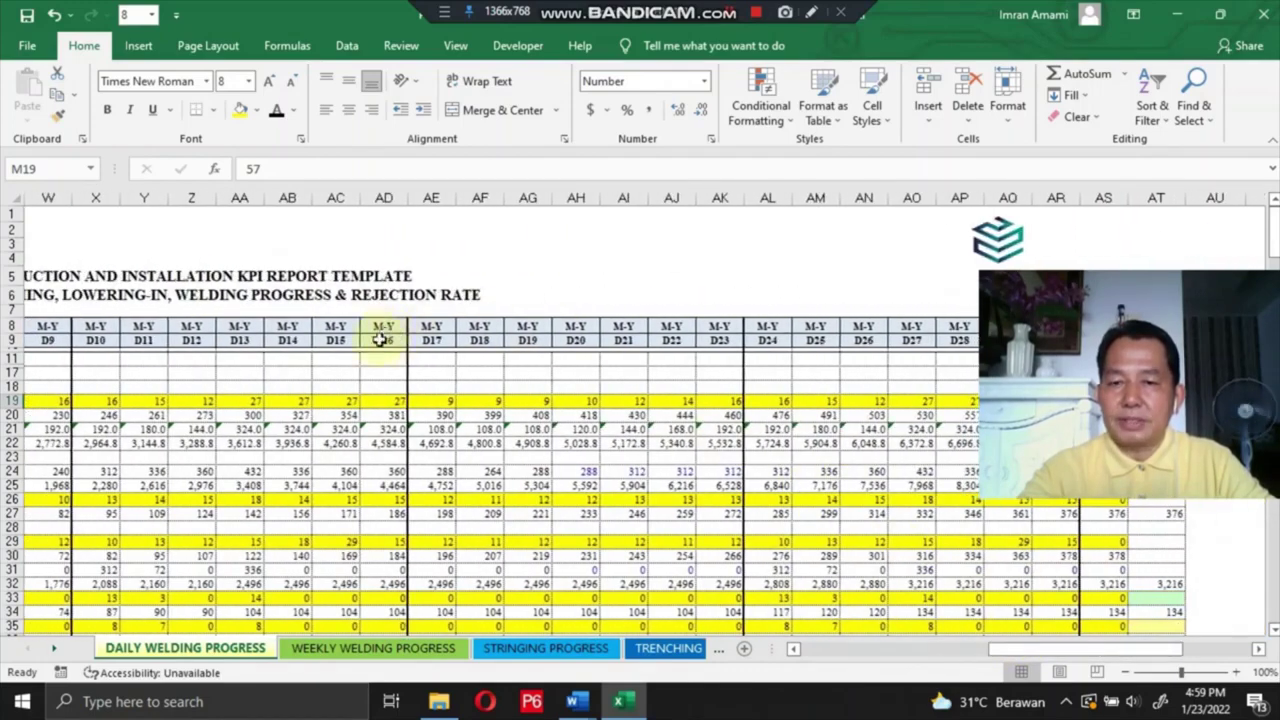
pyautogui.moveTo(1022, 660); pyautogui.dragTo(867, 652)
# Inspect the month-year and day header cells of the D1 column.
pyautogui.click(461, 330)
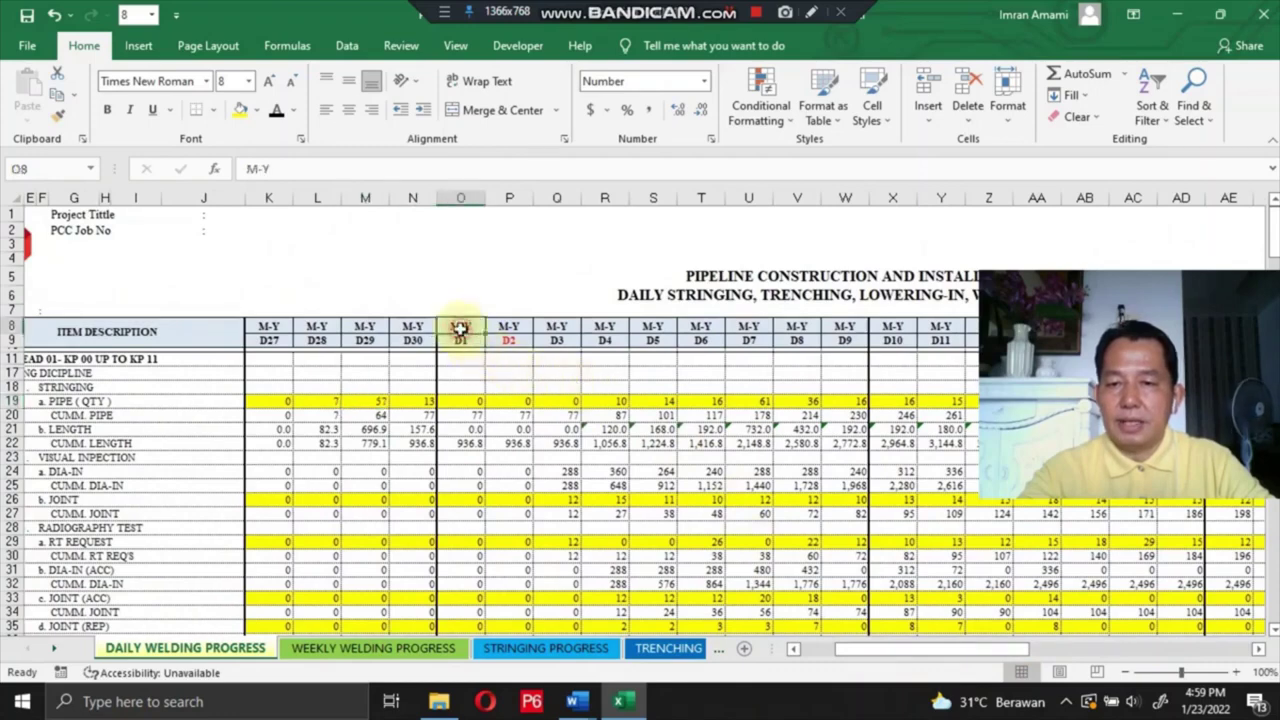
pyautogui.click(466, 343)
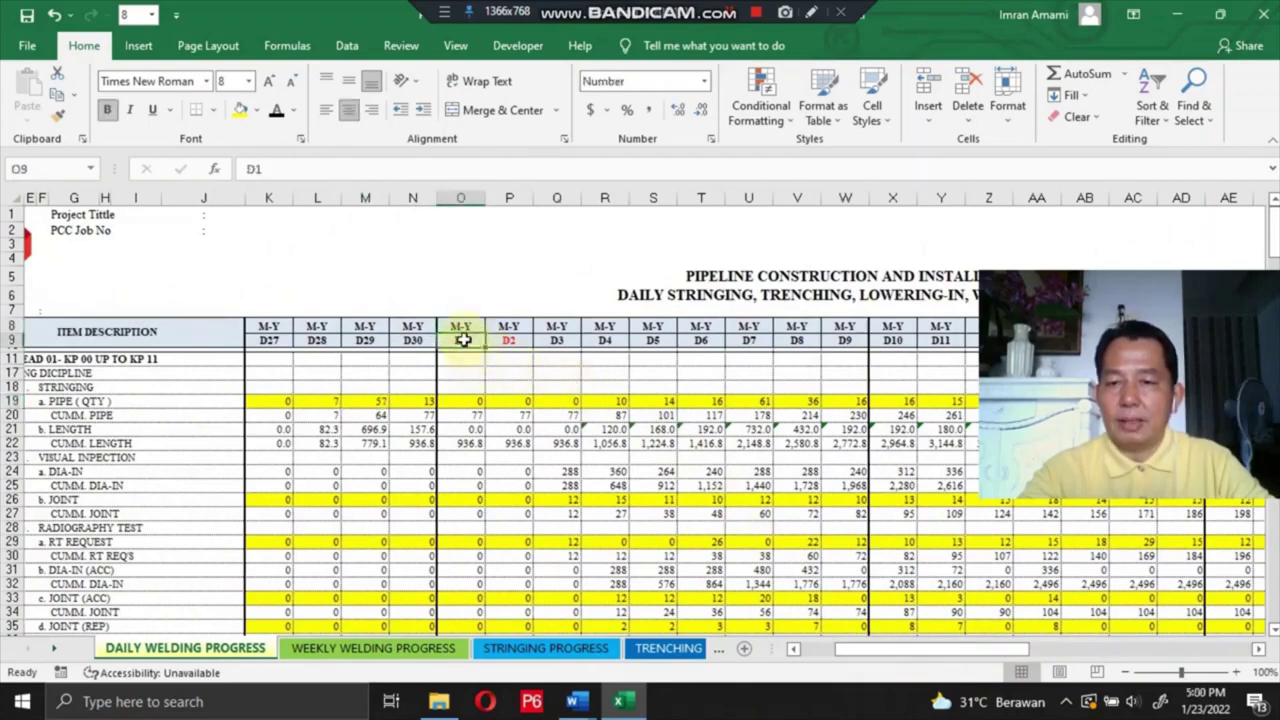
pyautogui.click(460, 326)
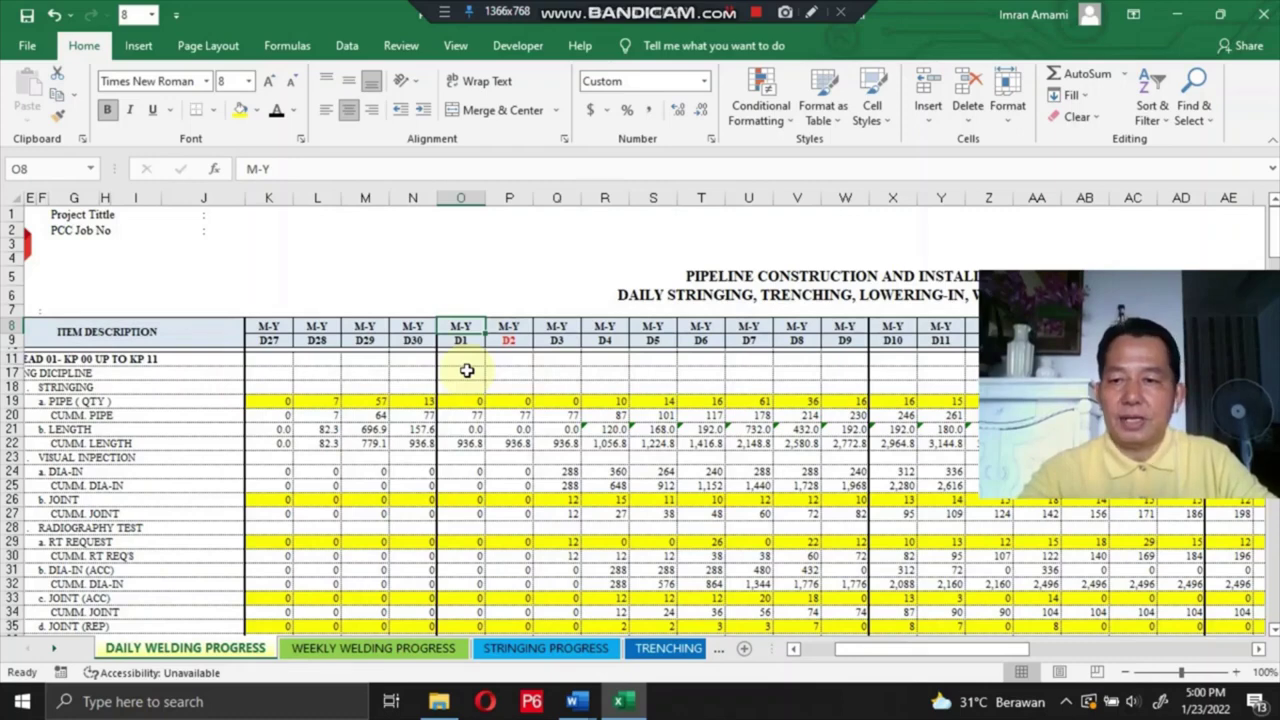
pyautogui.click(472, 342)
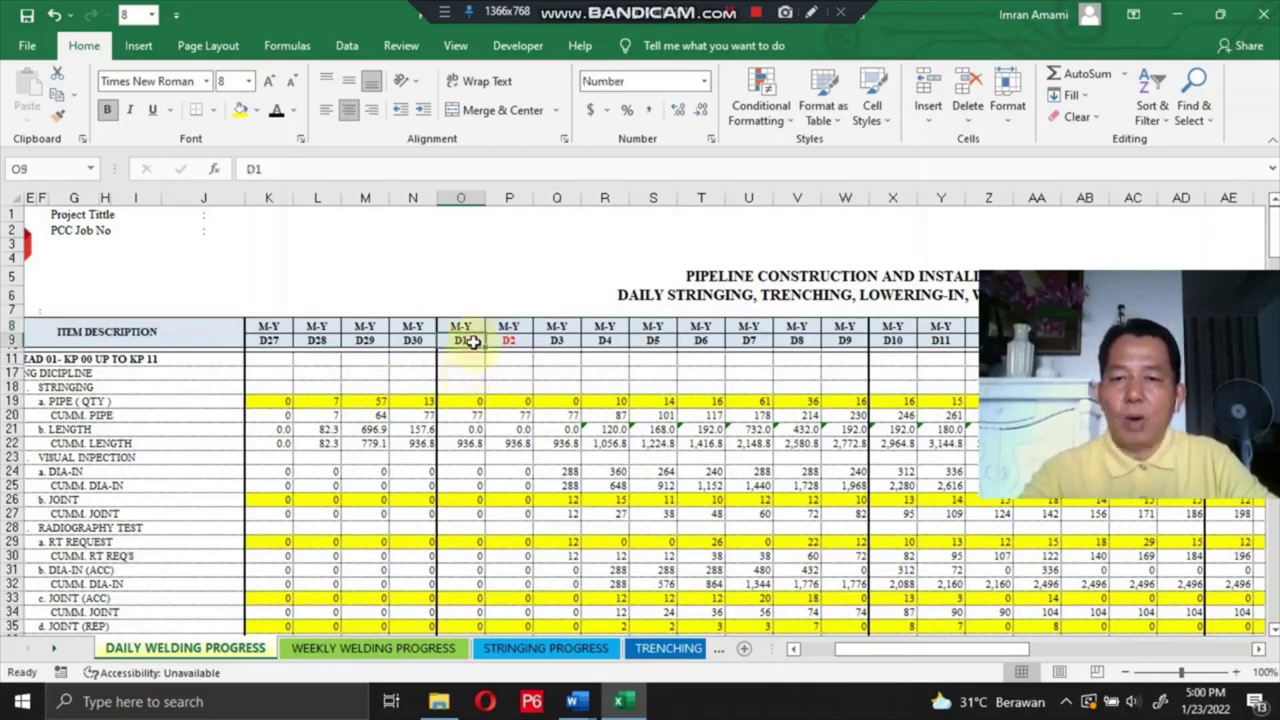
# Move along the day header row from D1 past the total column, and back to the item description heading.
pyautogui.press('Right')
pyautogui.press('Right')
pyautogui.press('Right')
pyautogui.press('Right')
pyautogui.press('Right')
pyautogui.press('Right')
pyautogui.press('Right')
pyautogui.press('Right')
pyautogui.press('Right')
pyautogui.press('Right')
pyautogui.press('Right')
pyautogui.press('Right')
pyautogui.press('Right')
pyautogui.press('Right')
pyautogui.press('Right')
pyautogui.press('Right')
pyautogui.press('Right')
pyautogui.press('Right')
pyautogui.press('Right')
pyautogui.press('Right')
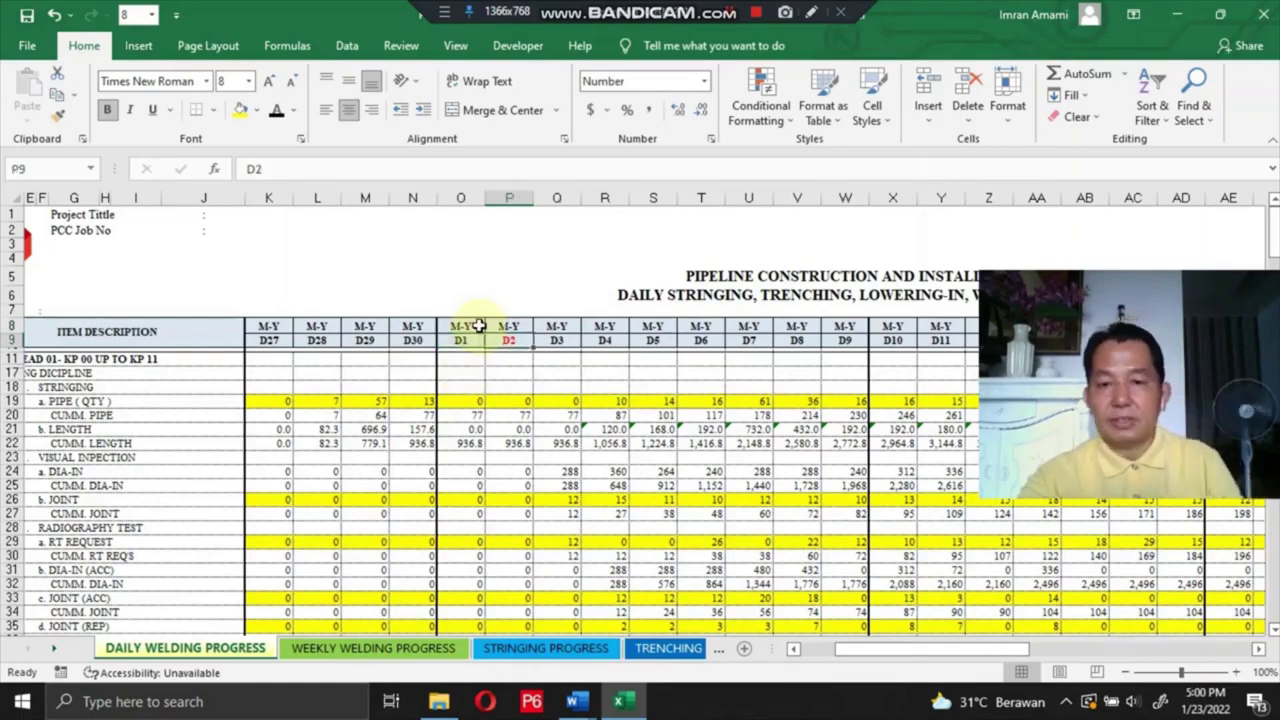
pyautogui.press('Left')
pyautogui.press('Left')
pyautogui.press('Left')
pyautogui.press('Left')
pyautogui.press('Left')
pyautogui.press('Left')
pyautogui.press('Left')
pyautogui.press('Left')
pyautogui.press('Left')
pyautogui.press('Left')
pyautogui.press('Left')
pyautogui.press('Left')
pyautogui.press('Left')
pyautogui.press('Left')
pyautogui.press('Left')
pyautogui.press('Left')
pyautogui.press('Left')
pyautogui.press('Left')
pyautogui.press('Left')
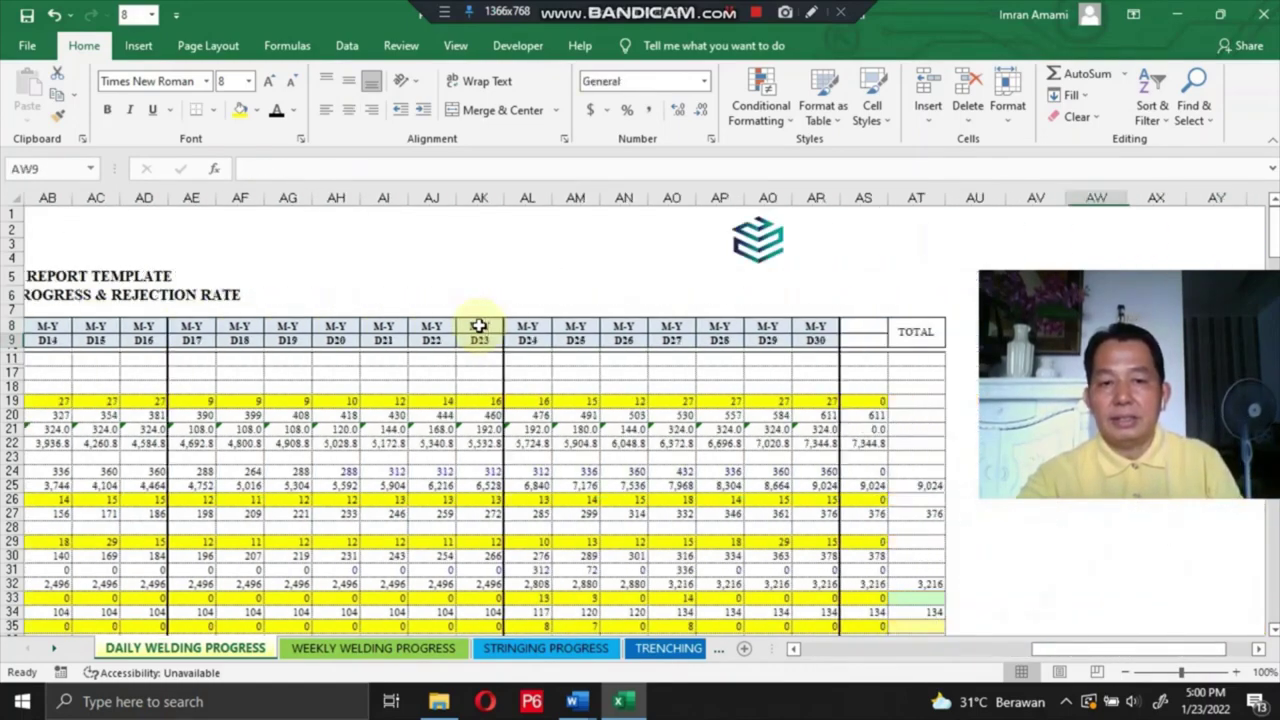
pyautogui.press('Left')
pyautogui.press('Left')
pyautogui.press('Left')
pyautogui.press('Left')
pyautogui.press('Left')
pyautogui.press('Left')
pyautogui.press('Left')
pyautogui.press('Left')
pyautogui.press('Left')
pyautogui.press('Left')
pyautogui.press('Left')
pyautogui.press('Left')
pyautogui.press('Left')
pyautogui.press('Left')
pyautogui.press('Left')
pyautogui.press('Left')
pyautogui.press('Left')
pyautogui.press('Left')
pyautogui.press('Left')
pyautogui.press('Left')
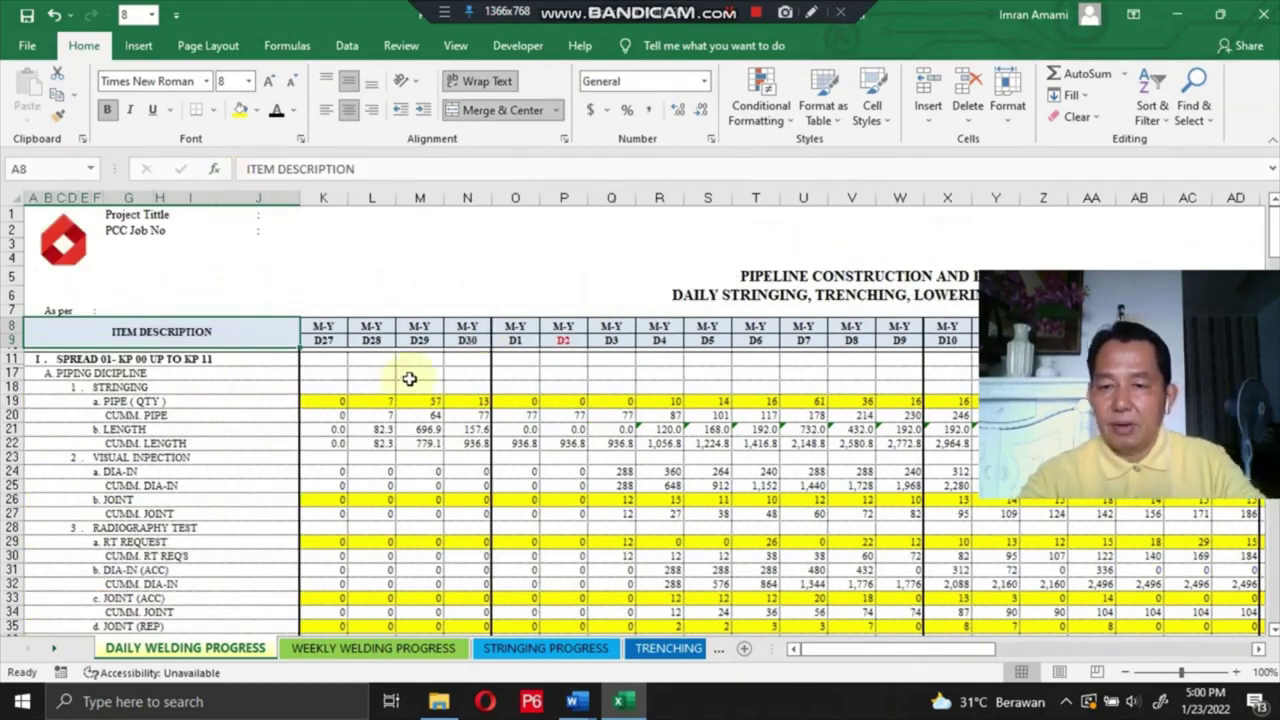
# Examine the month-year headers and the day headers D27 to D30, ending at the Spread 01 piping discipline rows.
pyautogui.click(472, 326)
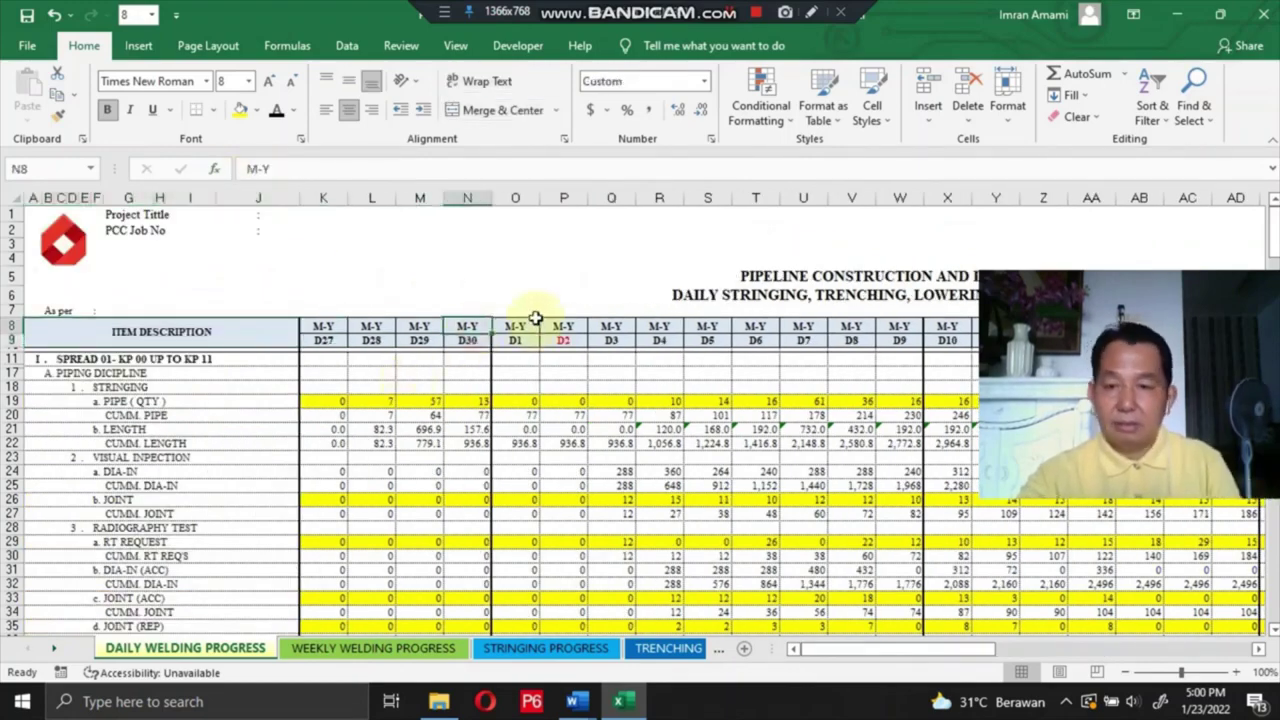
pyautogui.click(323, 326)
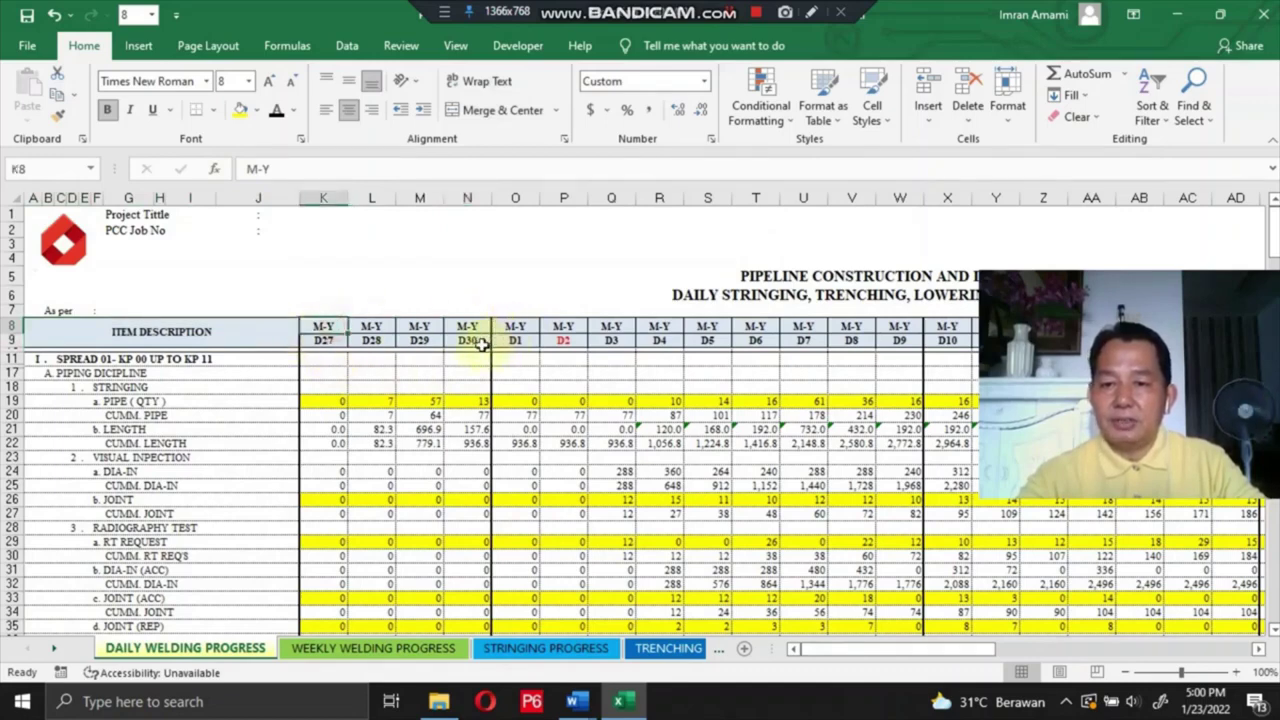
pyautogui.click(318, 341)
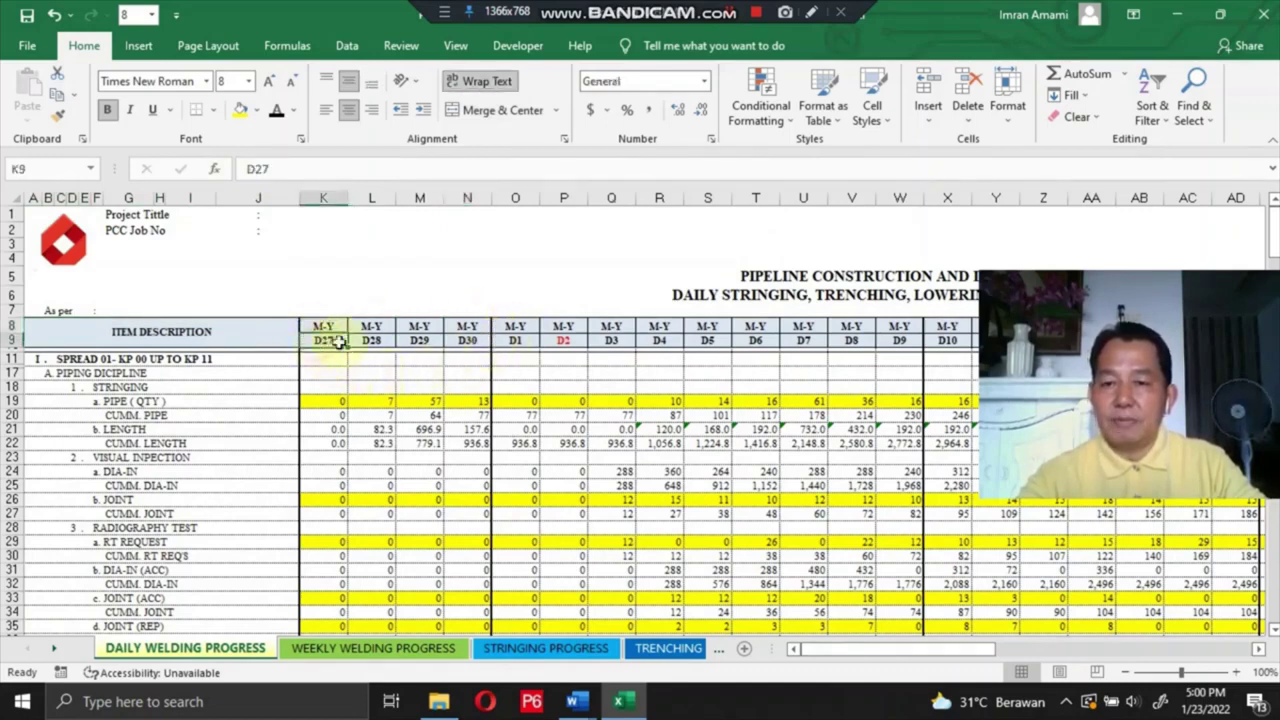
pyautogui.click(372, 340)
pyautogui.click(420, 340)
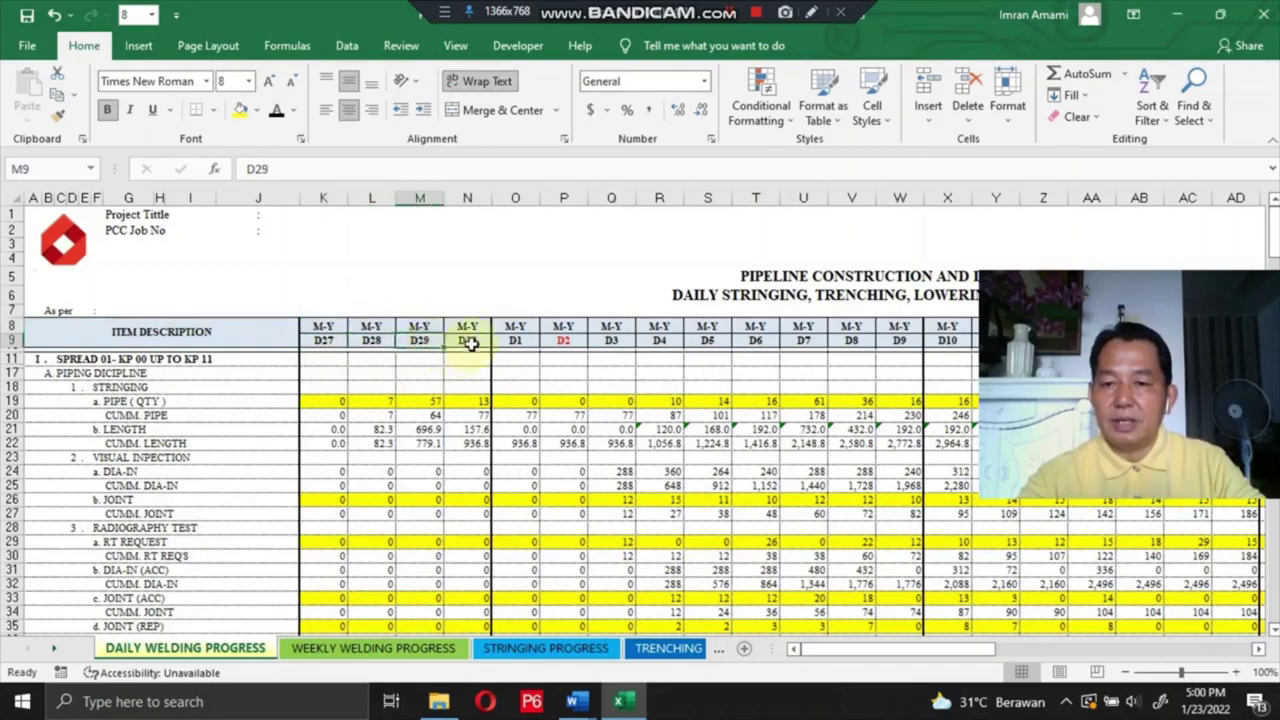
pyautogui.click(467, 340)
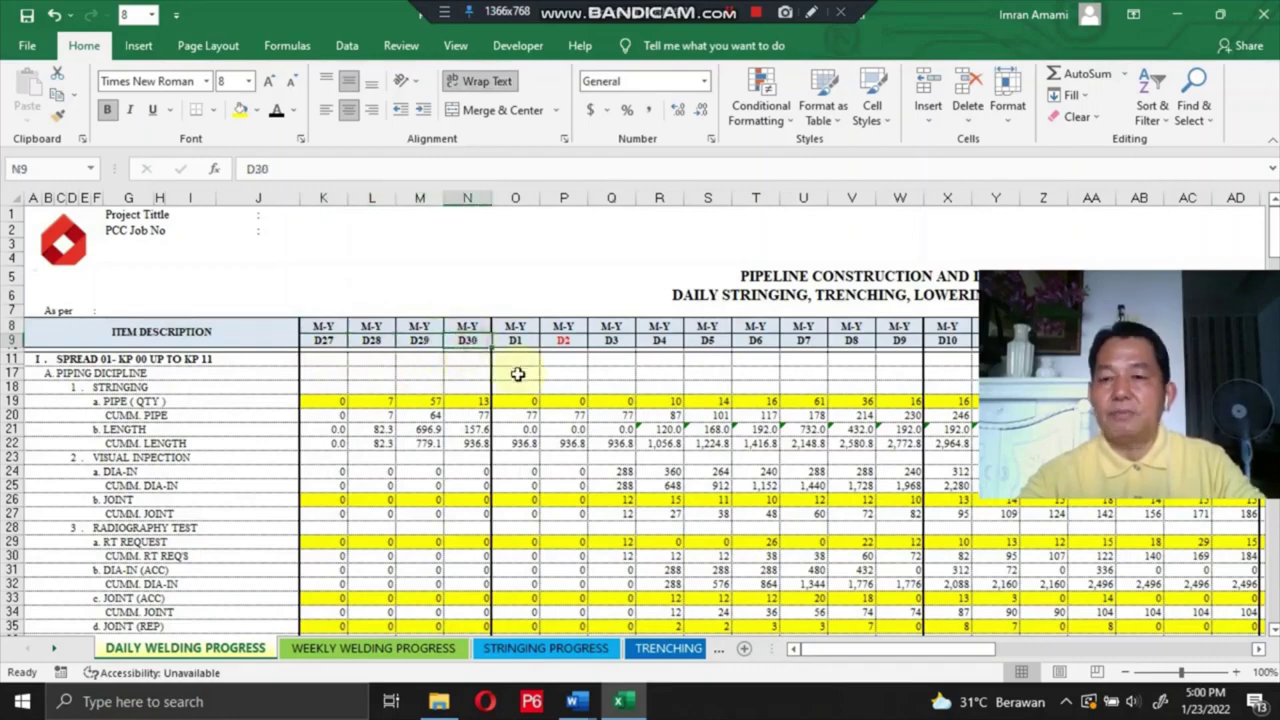
pyautogui.scroll(-3, 486, 368)
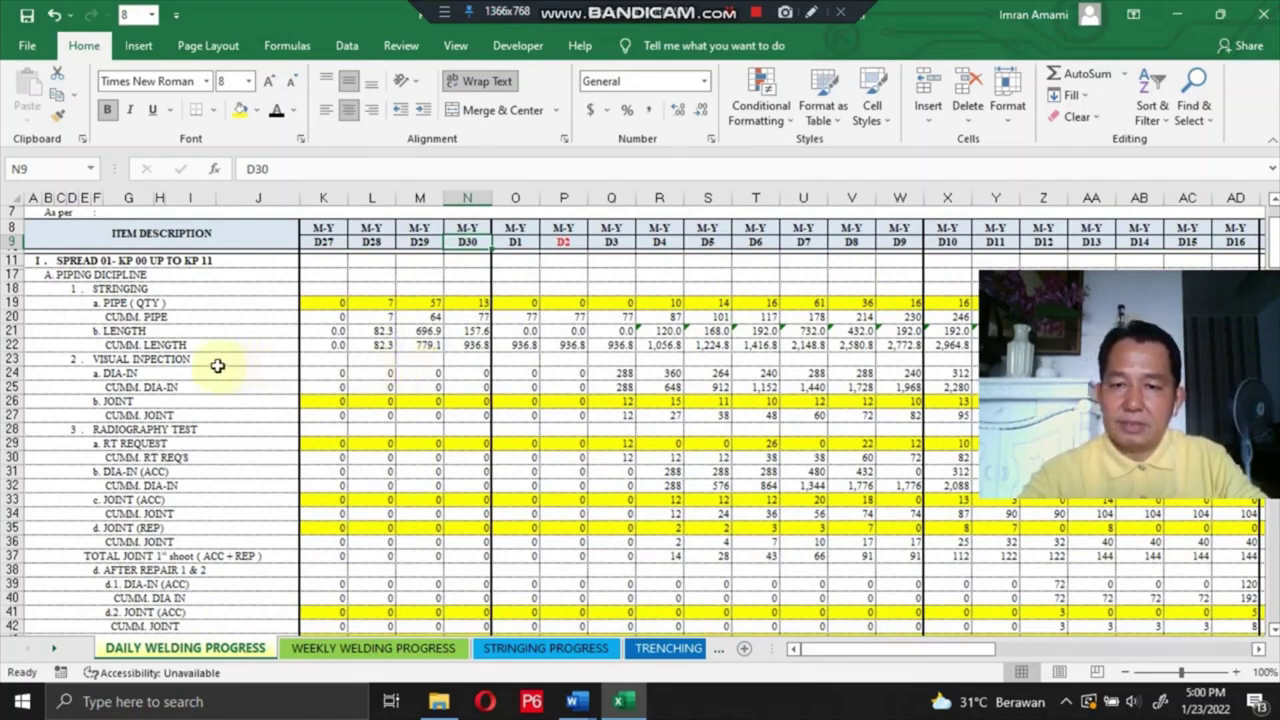
# Examine the stringing pipe quantity entries from the row label through D27, D28 and D29, ending on D28.
pyautogui.scroll(1, 217, 366)
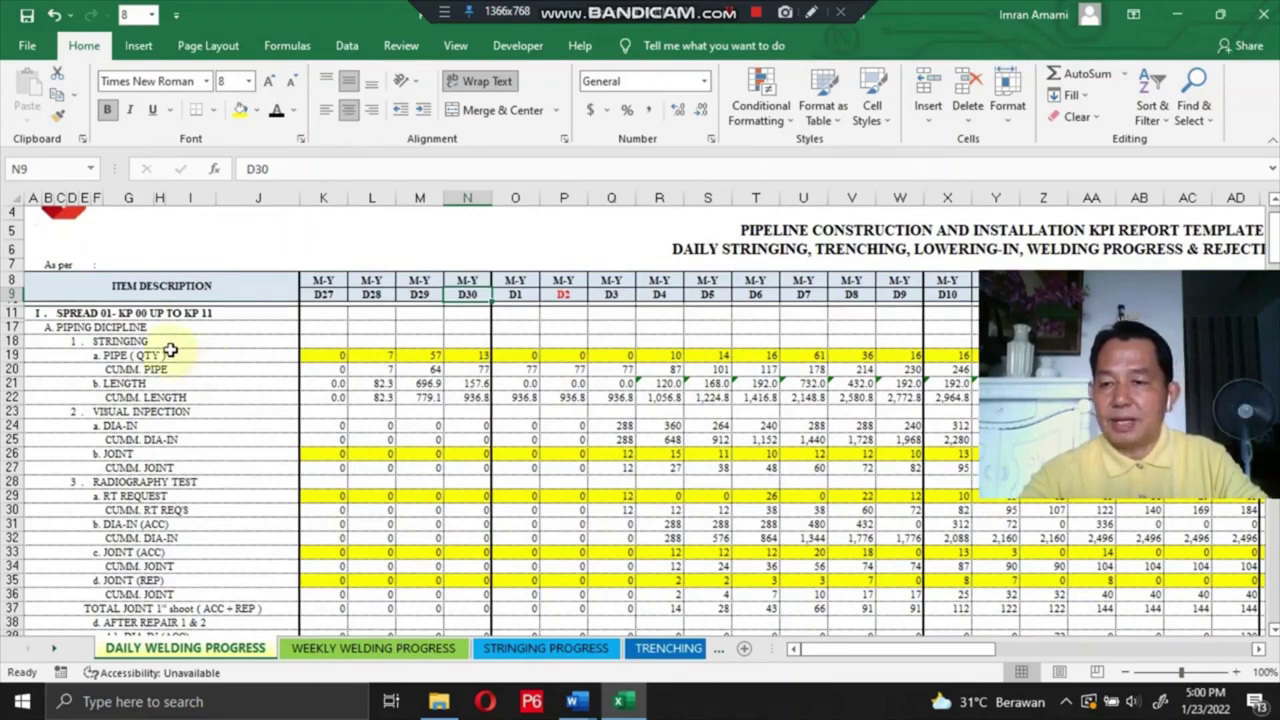
pyautogui.click(118, 355)
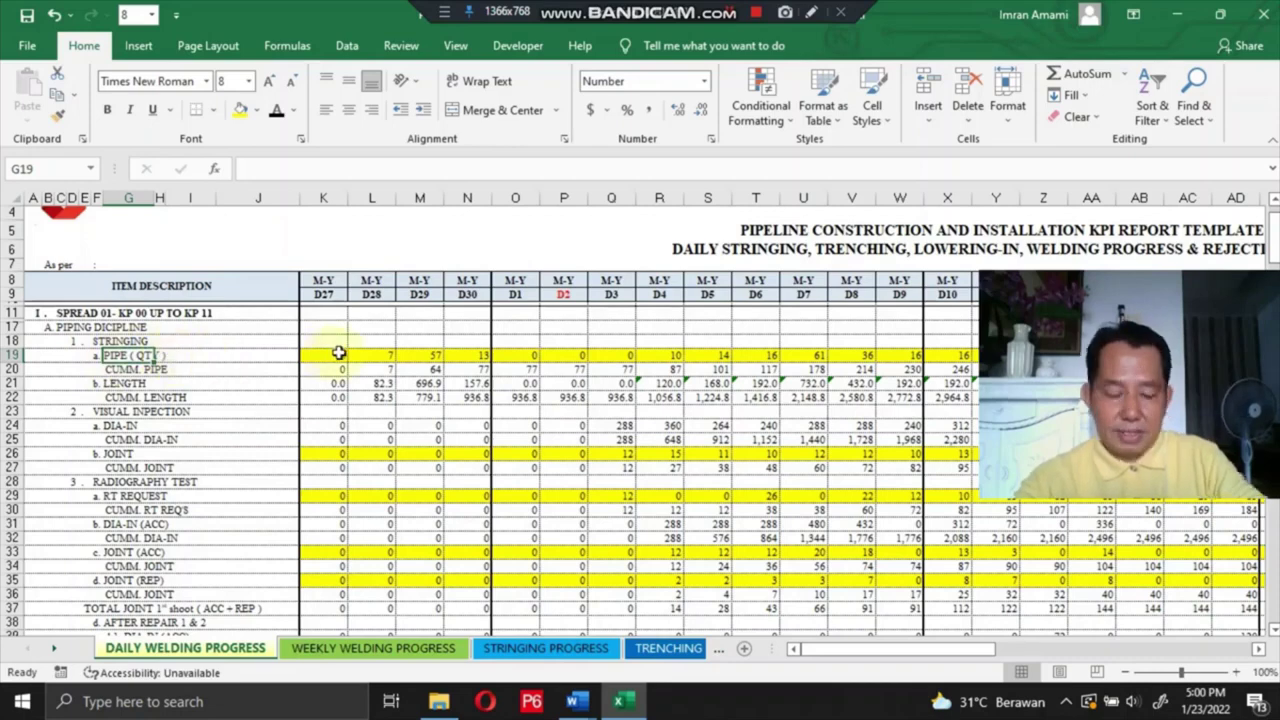
pyautogui.press('Right')
pyautogui.press('Right')
pyautogui.press('Right')
pyautogui.press('Right')
pyautogui.press('Right')
pyautogui.hotkey('shift', 'Right')
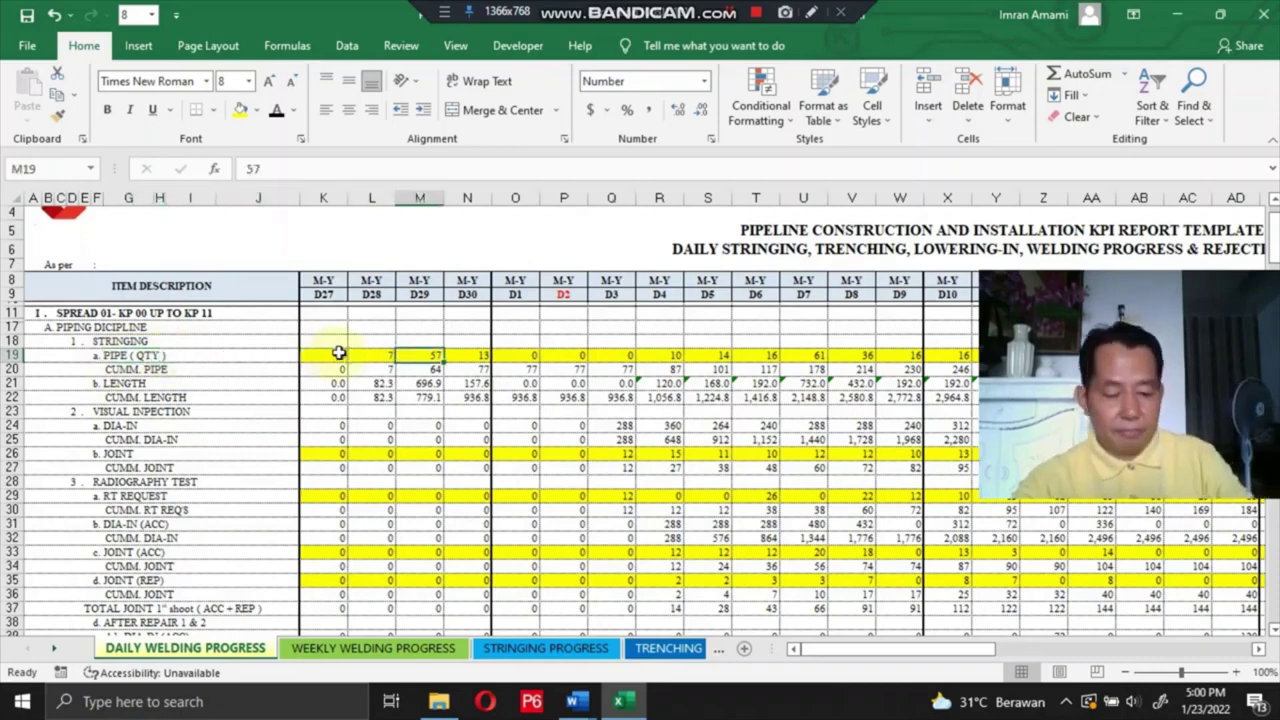
pyautogui.hotkey('shift', 'Left')
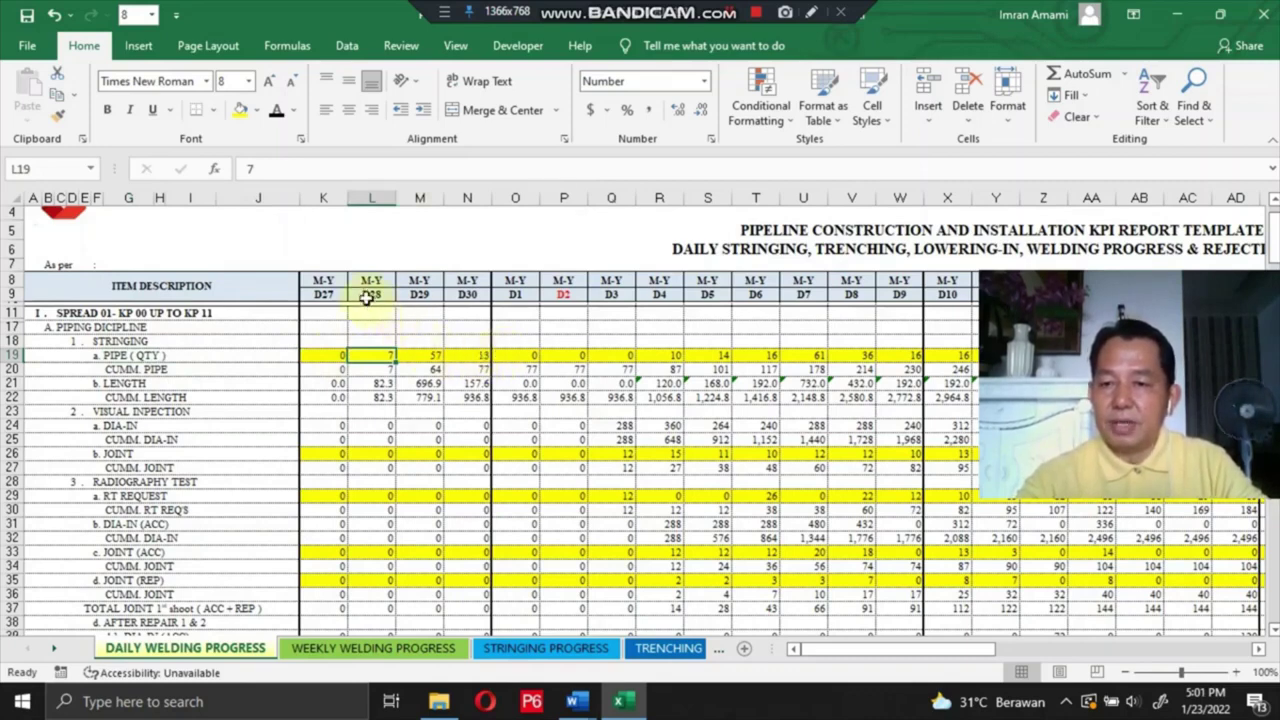
# Inspect the cumulative pipe formulas for D28 to D30 against the daily quantities, and the length entry for D28.
pyautogui.click(128, 370)
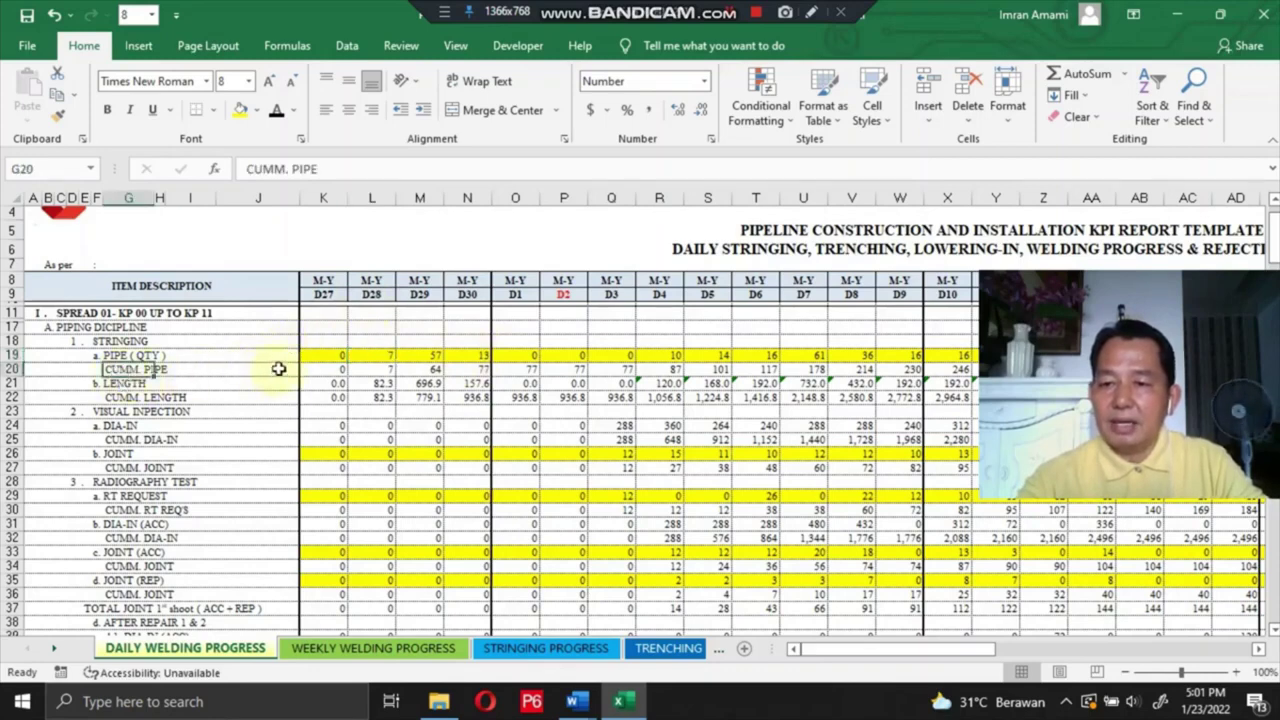
pyautogui.click(383, 370)
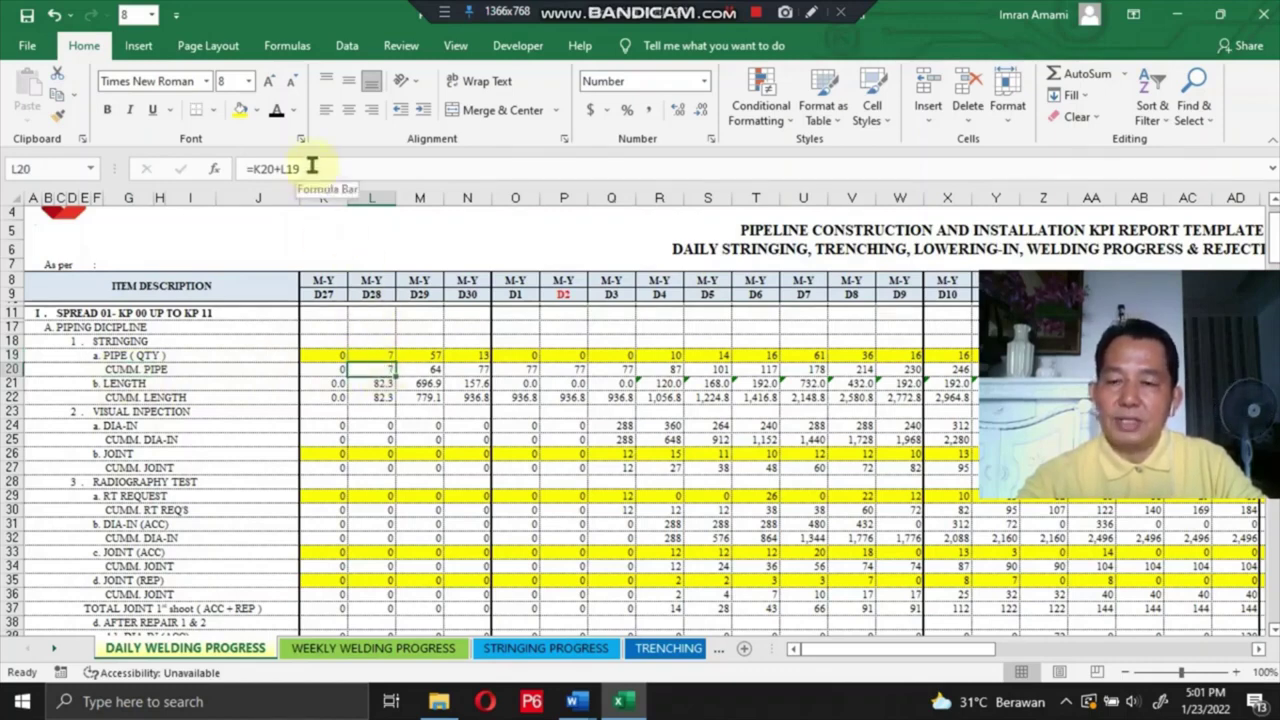
pyautogui.click(436, 355)
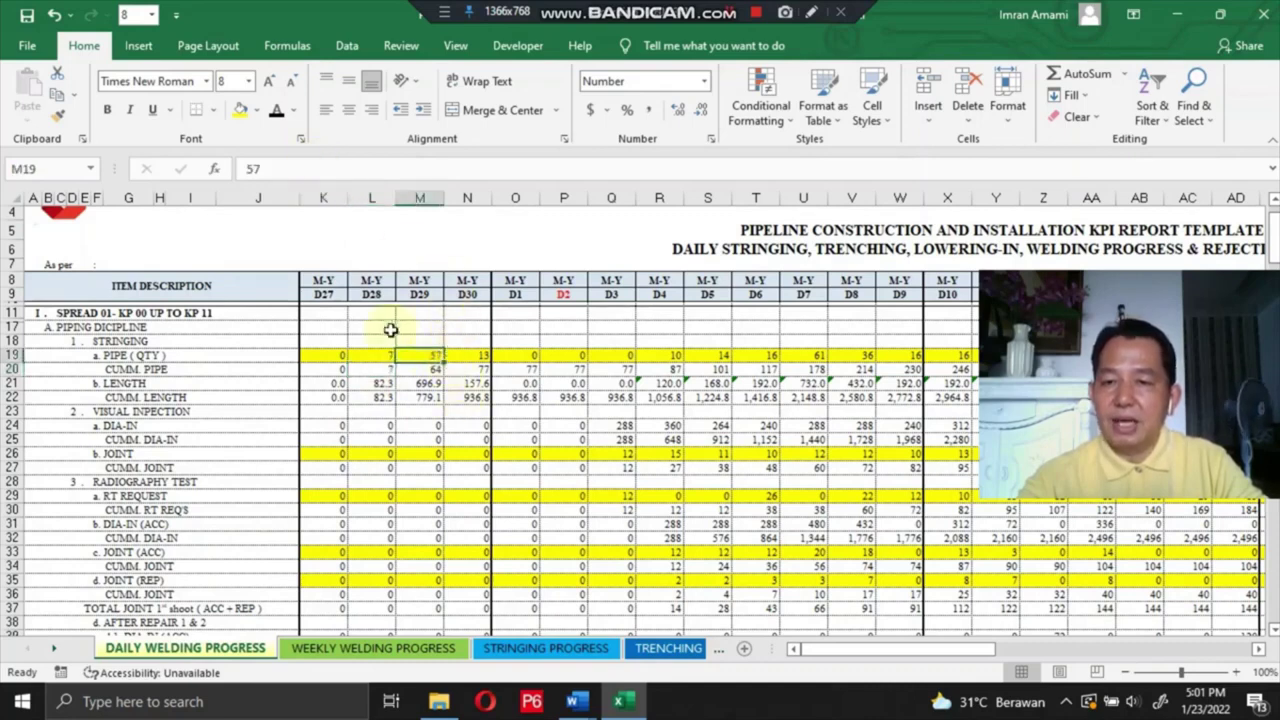
pyautogui.click(430, 369)
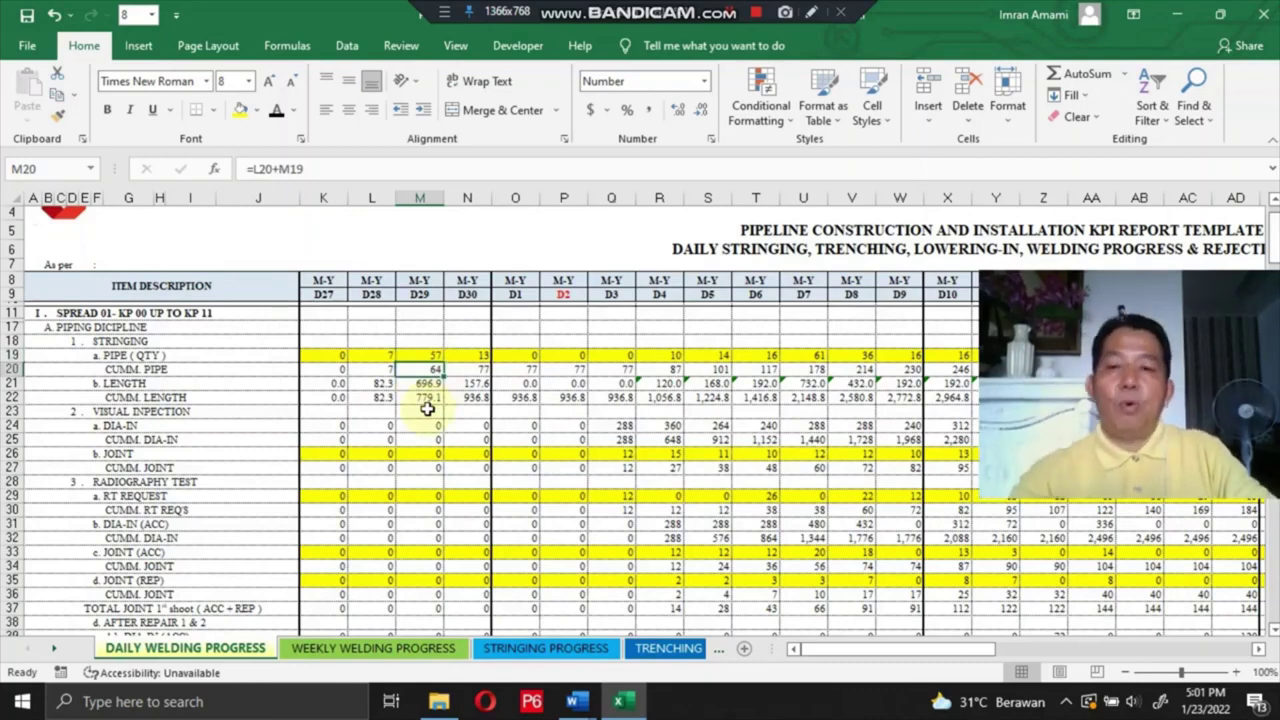
pyautogui.click(461, 370)
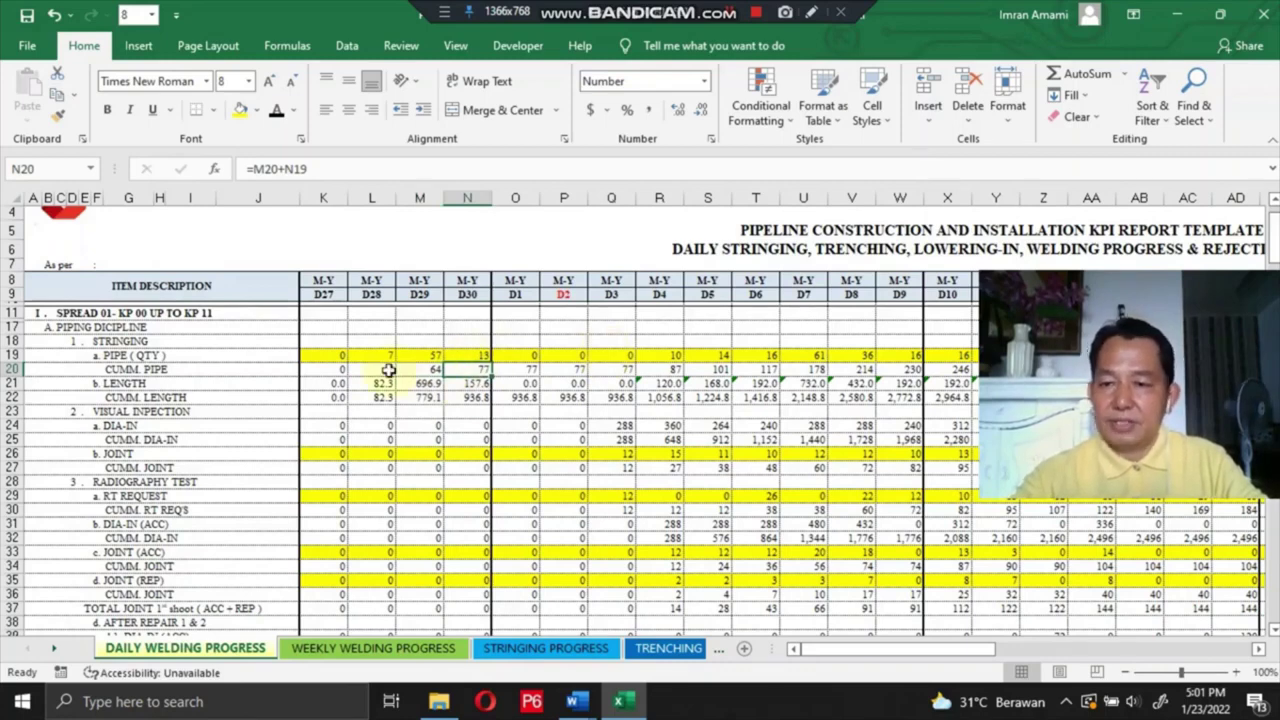
pyautogui.click(126, 384)
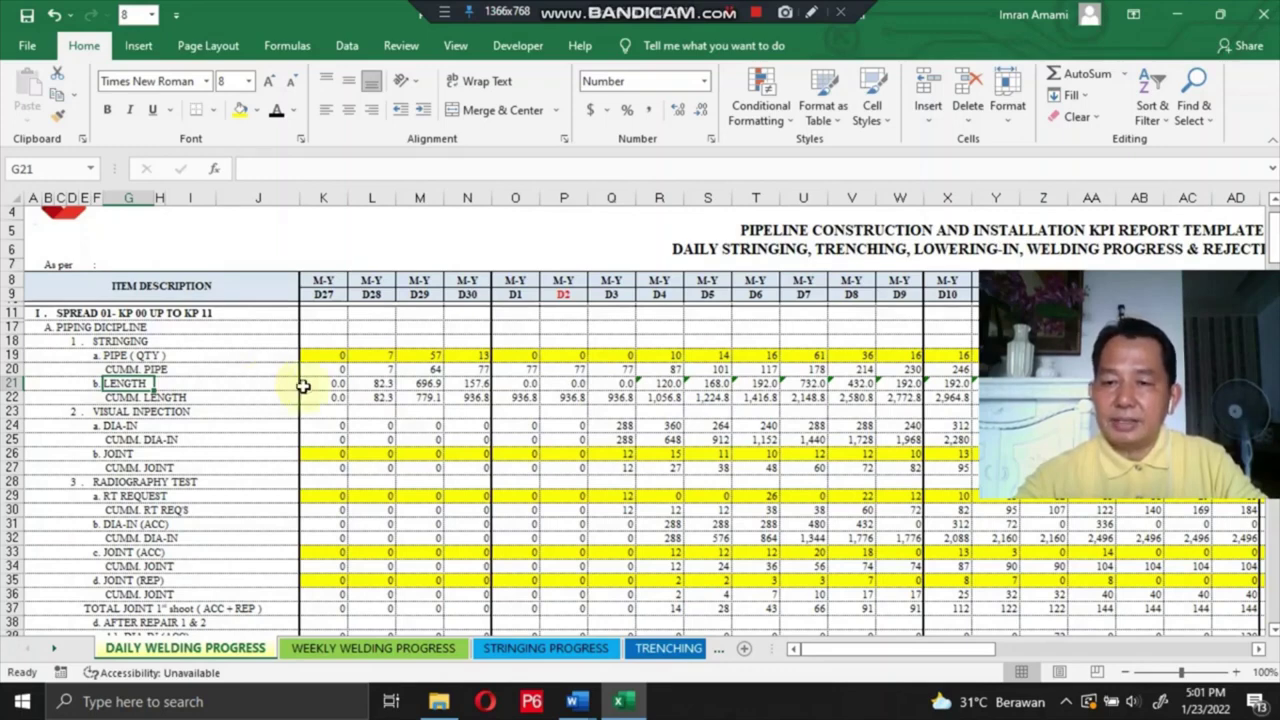
pyautogui.click(372, 384)
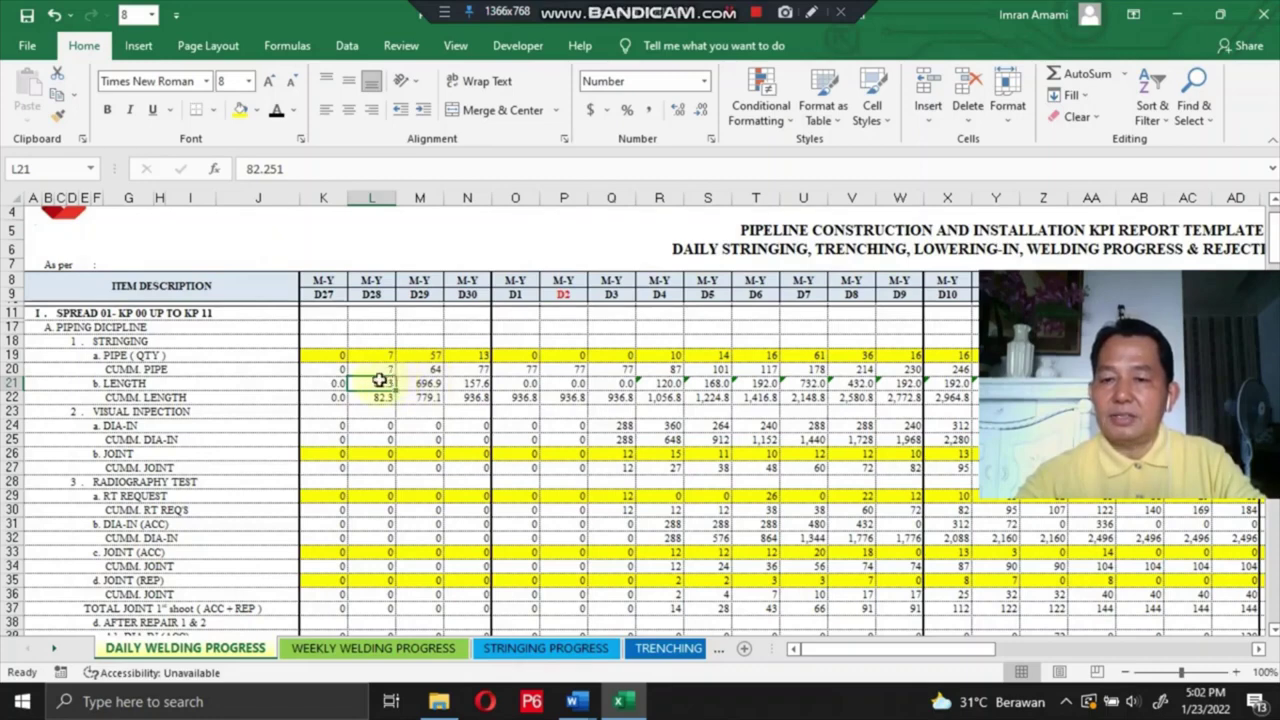
# Calculate =7*12 in the empty D28 cell of the stringing heading row and apply comma style to it.
pyautogui.click(385, 338)
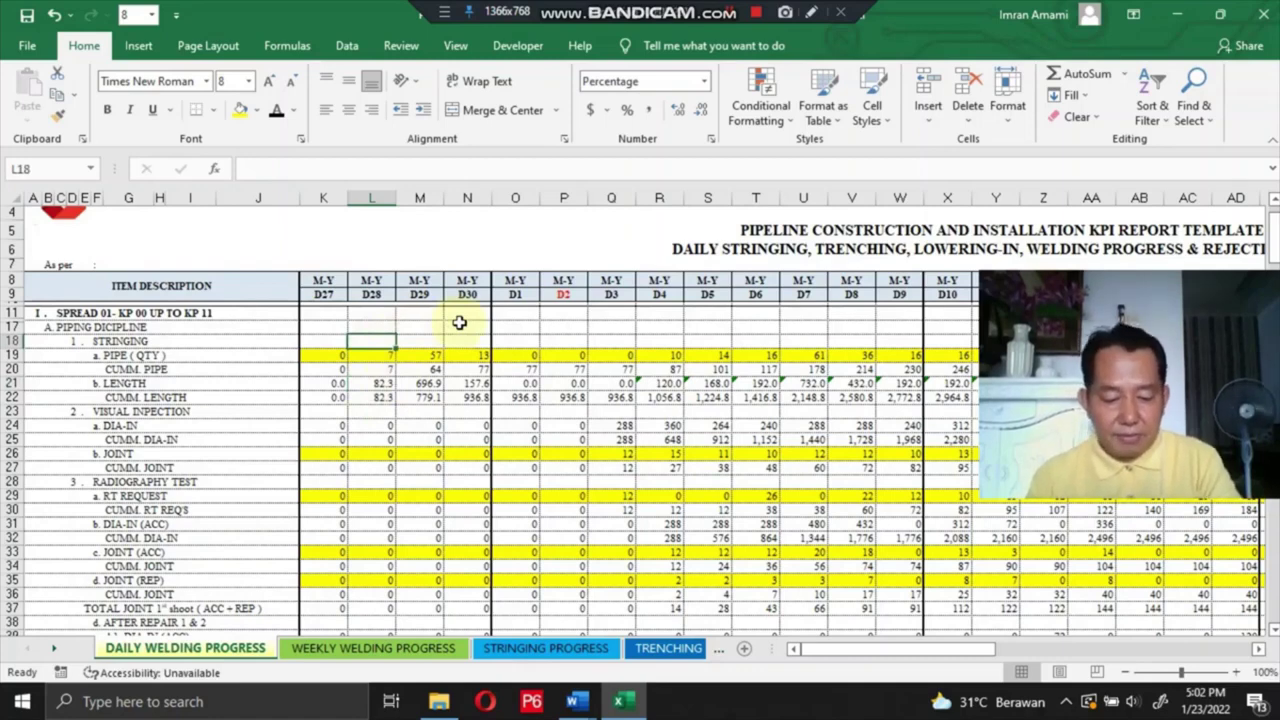
pyautogui.write('=')
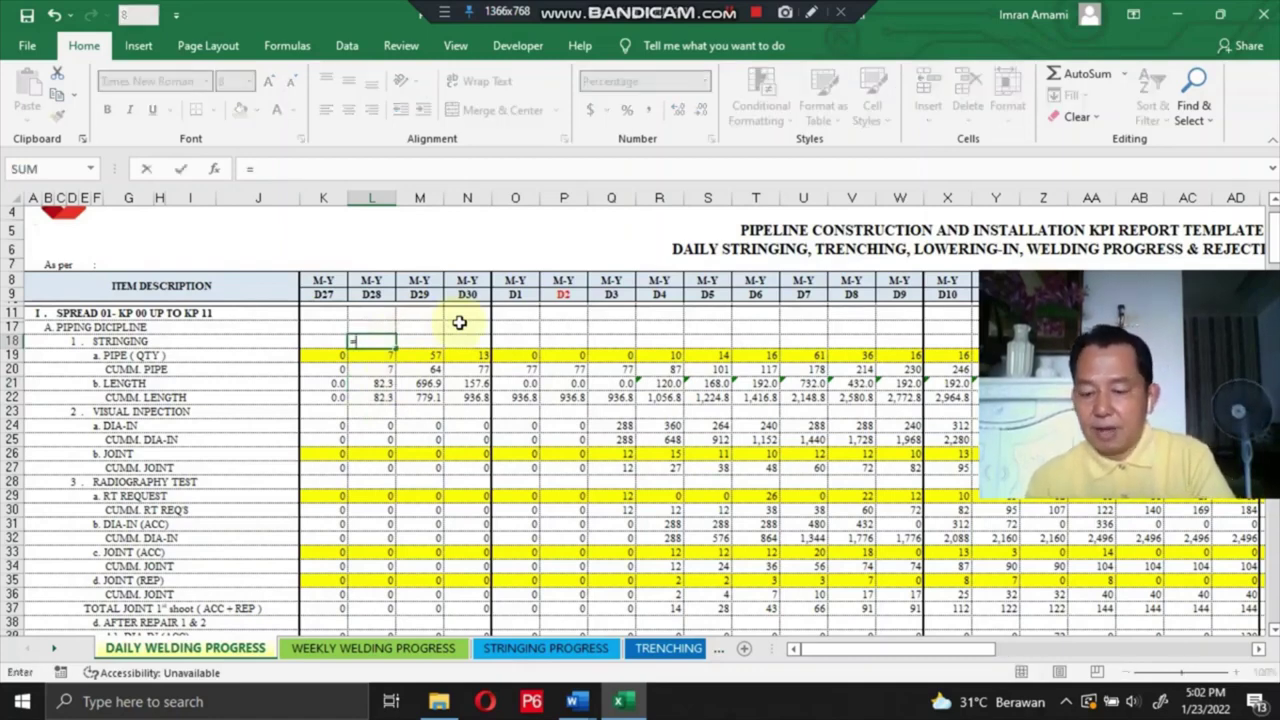
pyautogui.write('7*12')
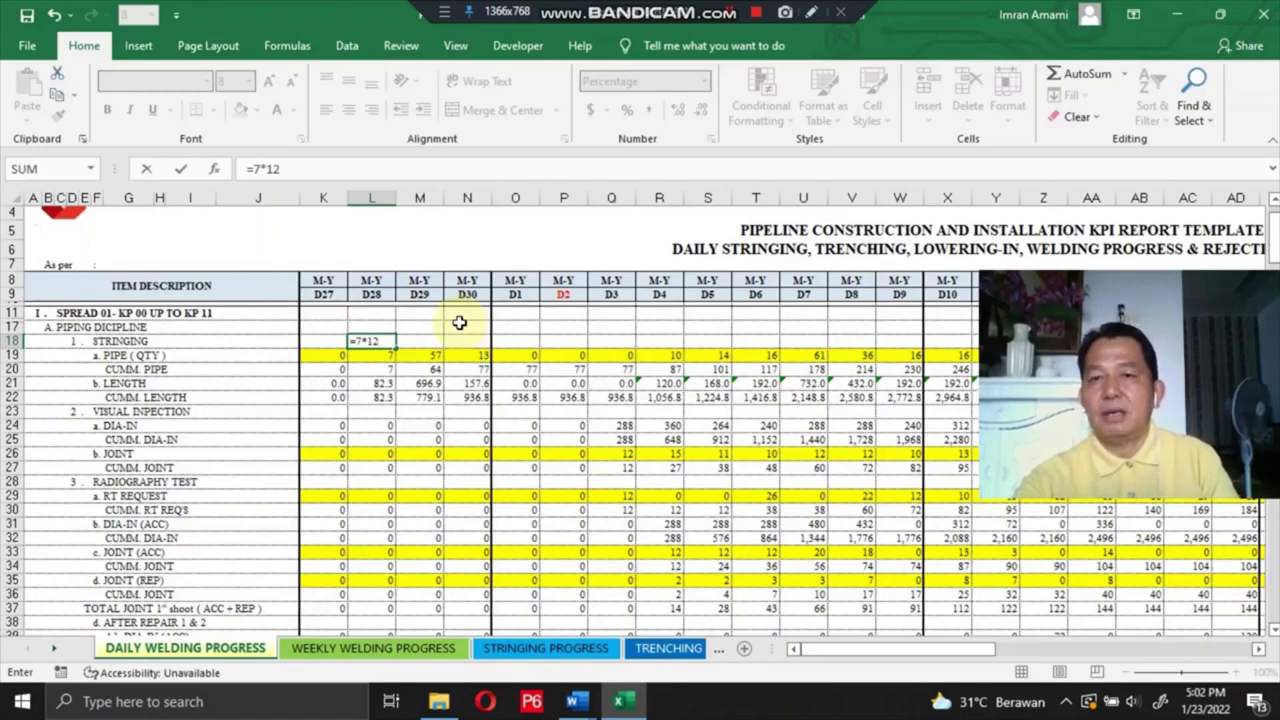
pyautogui.press('Return')
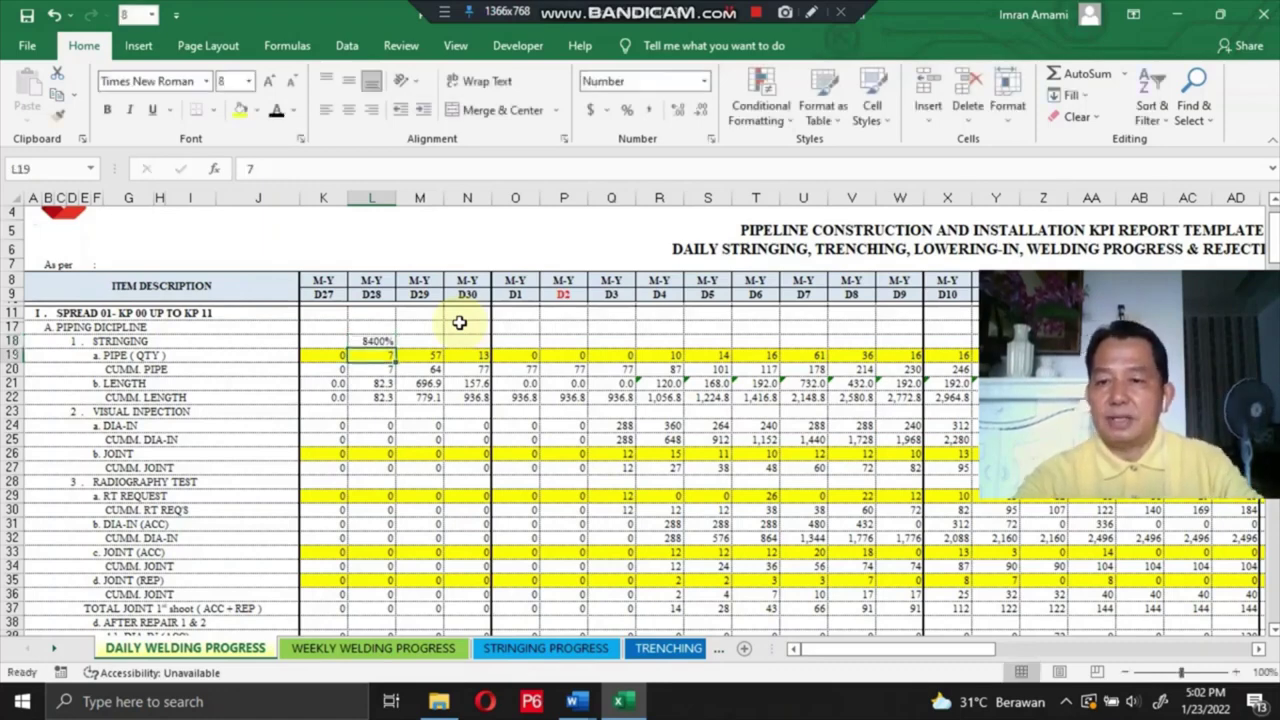
pyautogui.click(390, 341)
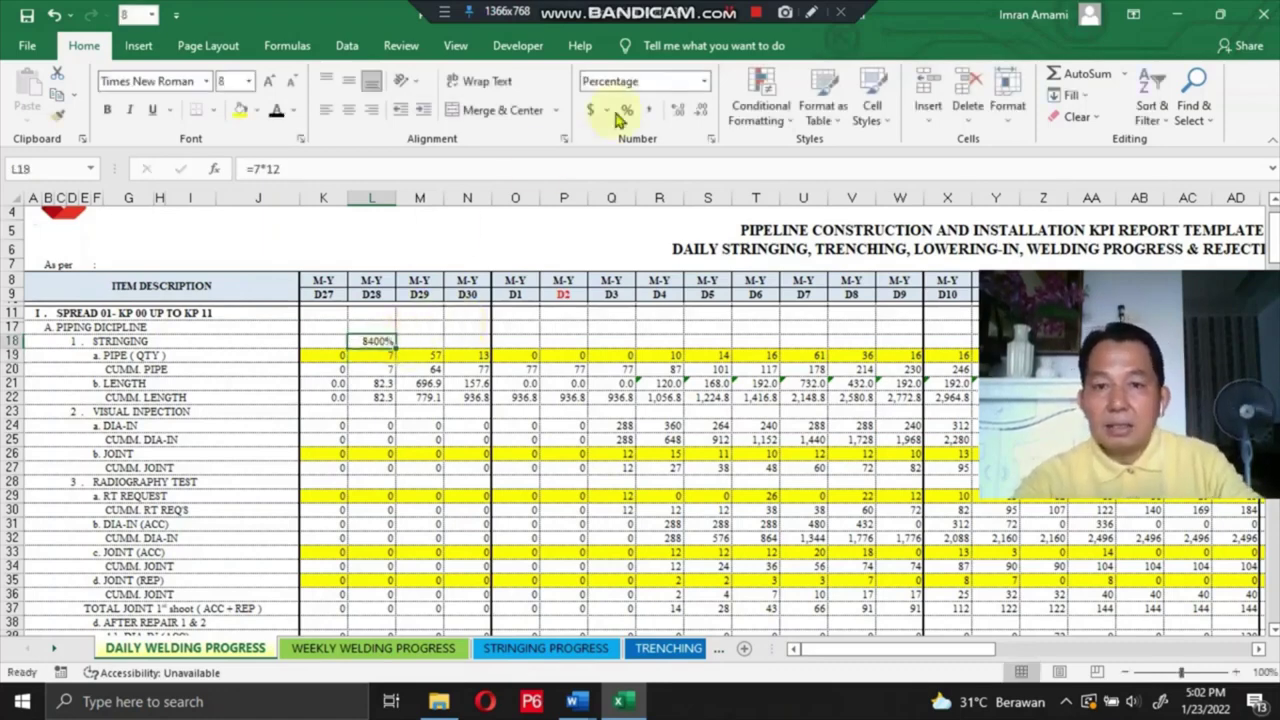
pyautogui.click(650, 108)
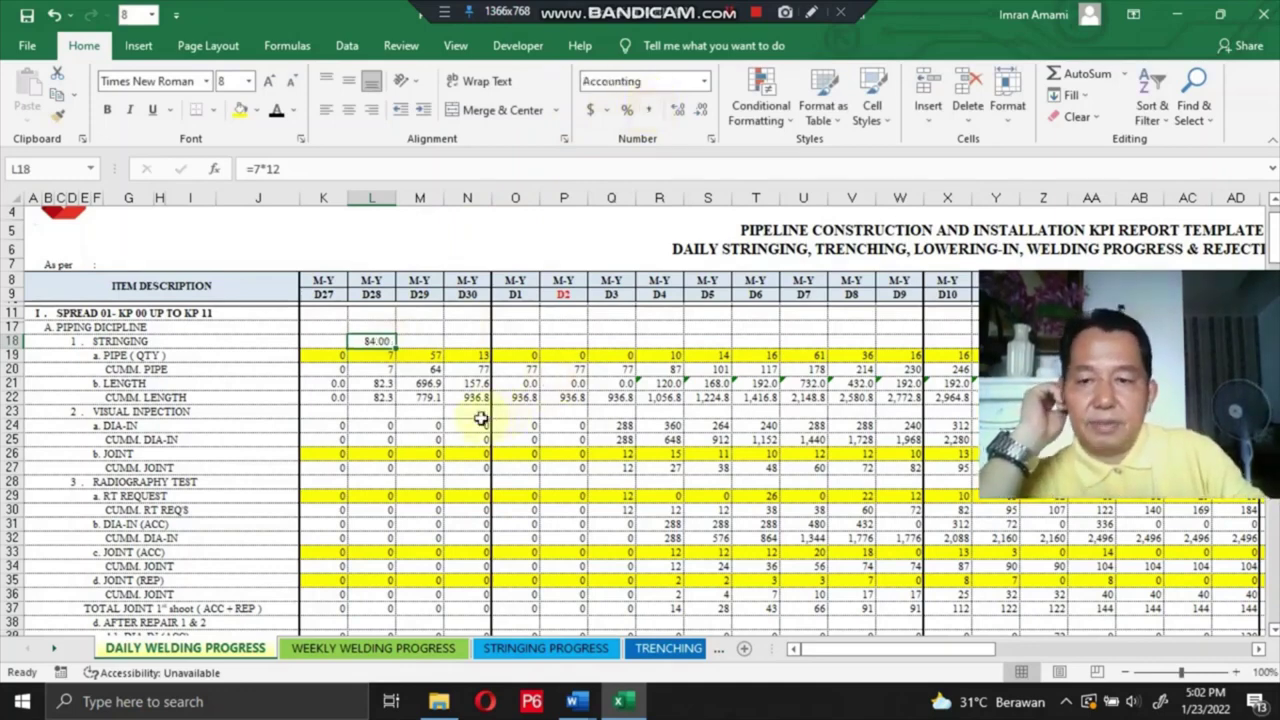
# Compare the D28 length entry with the test calculation in the stringing heading row, and clear that calculation.
pyautogui.moveTo(375, 384); pyautogui.dragTo(378, 397)
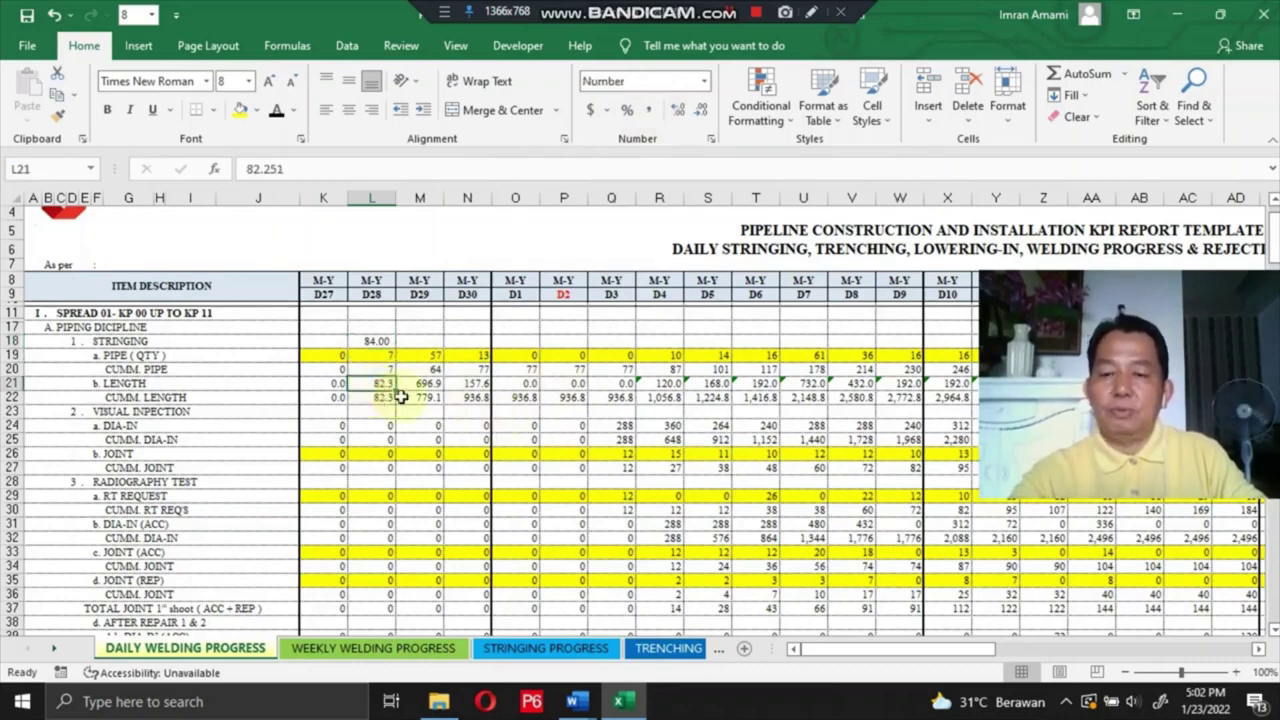
pyautogui.click(378, 339)
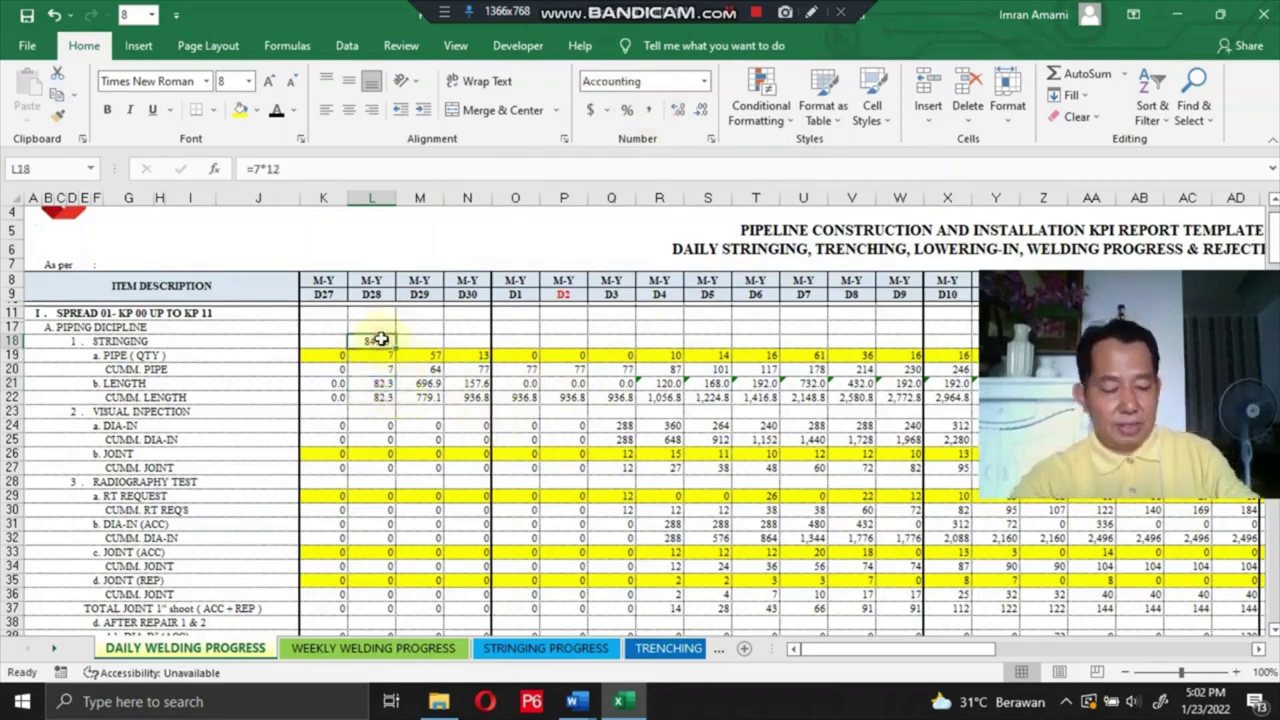
pyautogui.press('Delete')
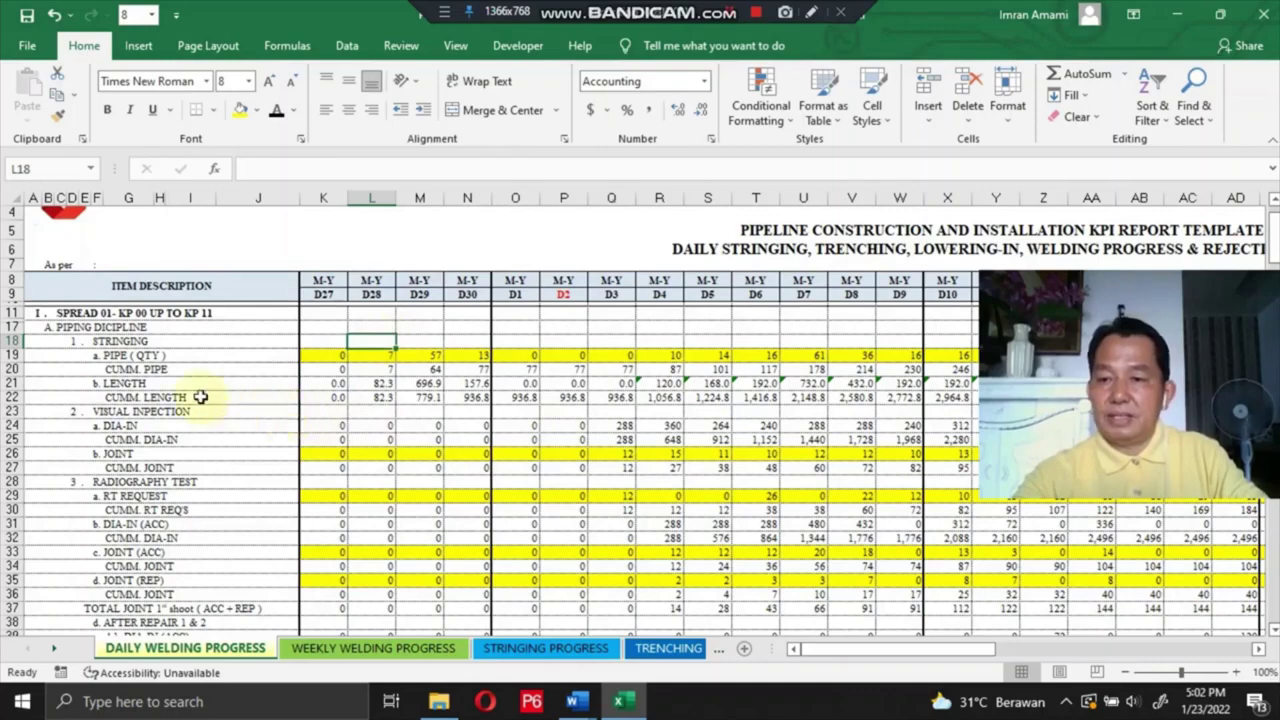
# Examine the visual inspection section's dia-inch formula for D27 and the joint cell it refers to.
pyautogui.scroll(-1, 200, 396)
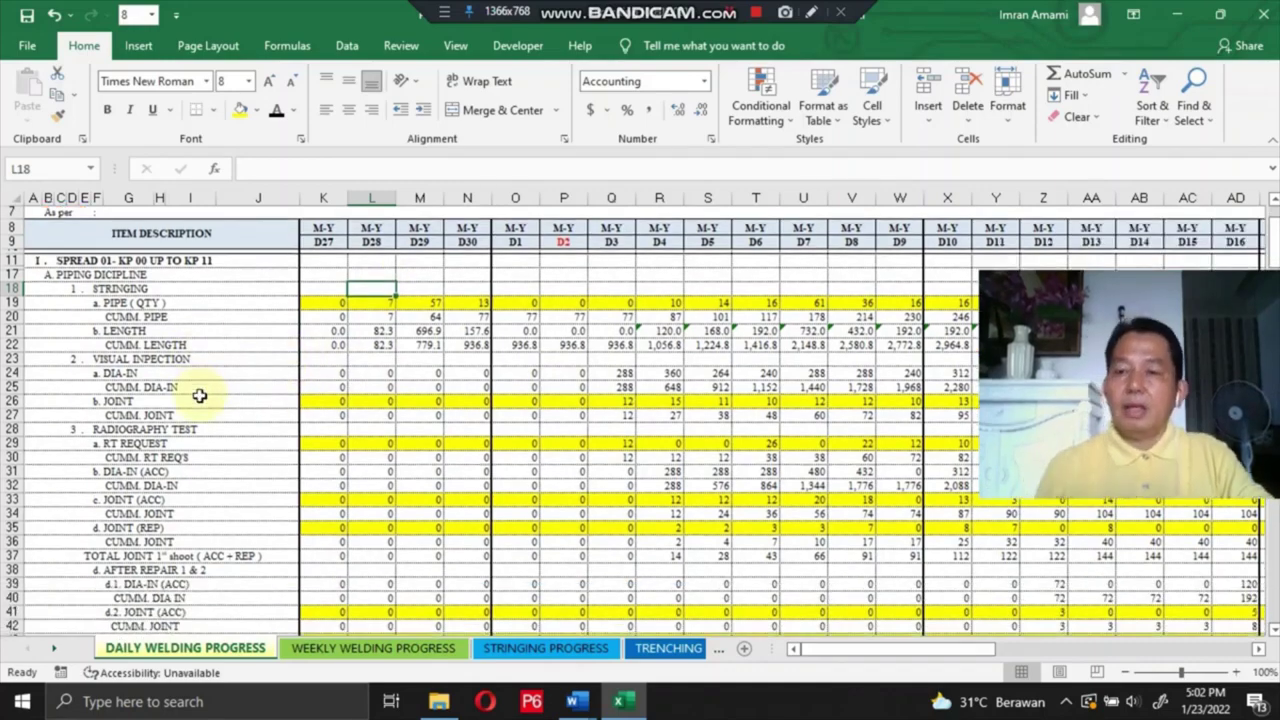
pyautogui.click(102, 360)
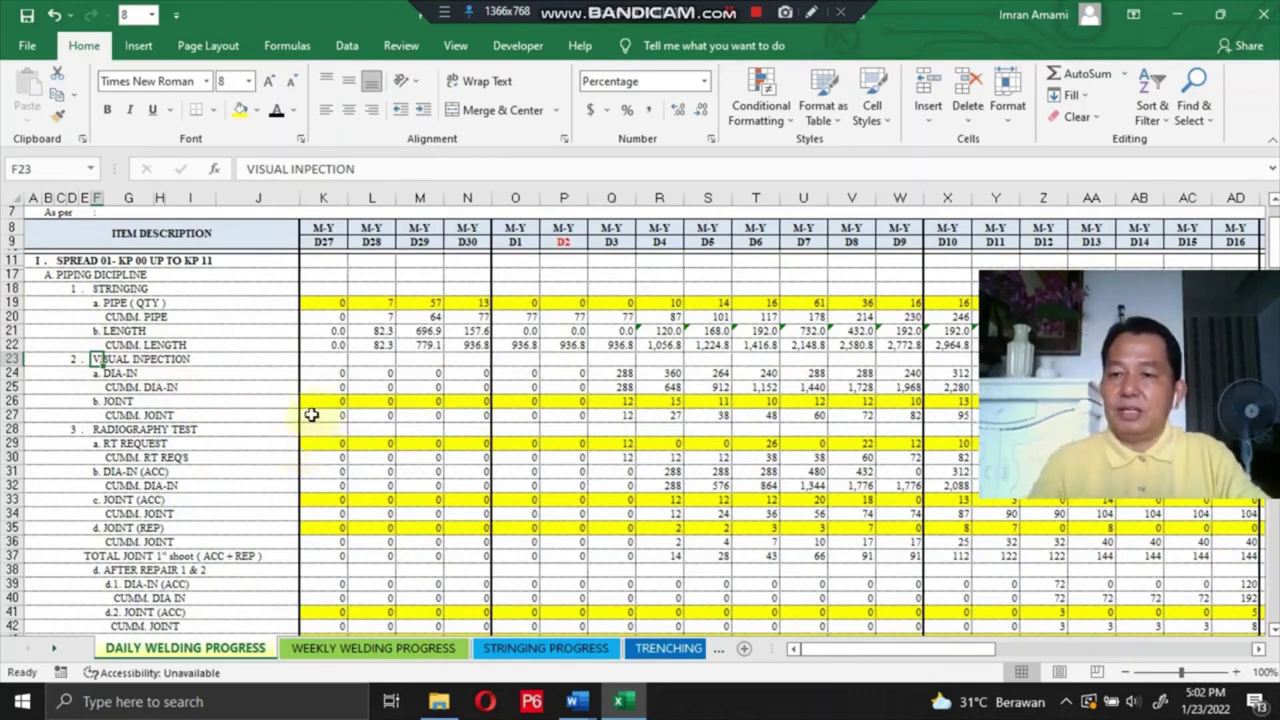
pyautogui.click(127, 374)
pyautogui.click(336, 370)
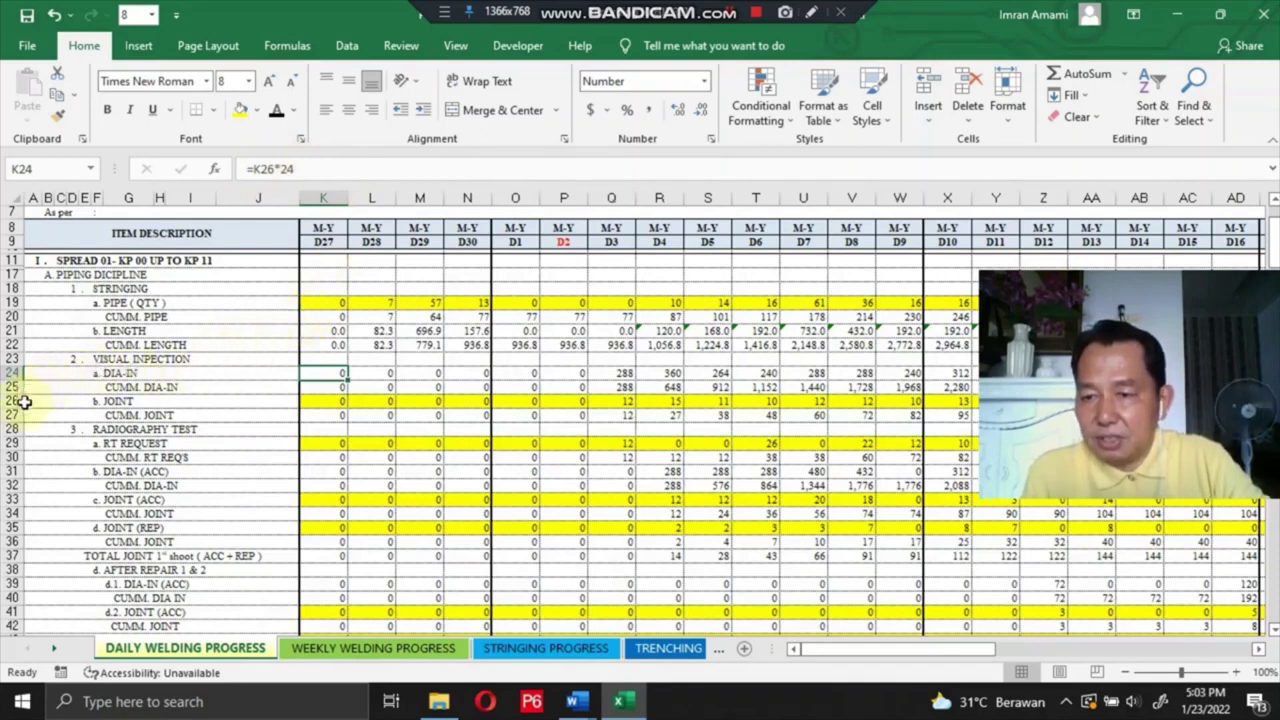
pyautogui.click(334, 400)
pyautogui.click(335, 374)
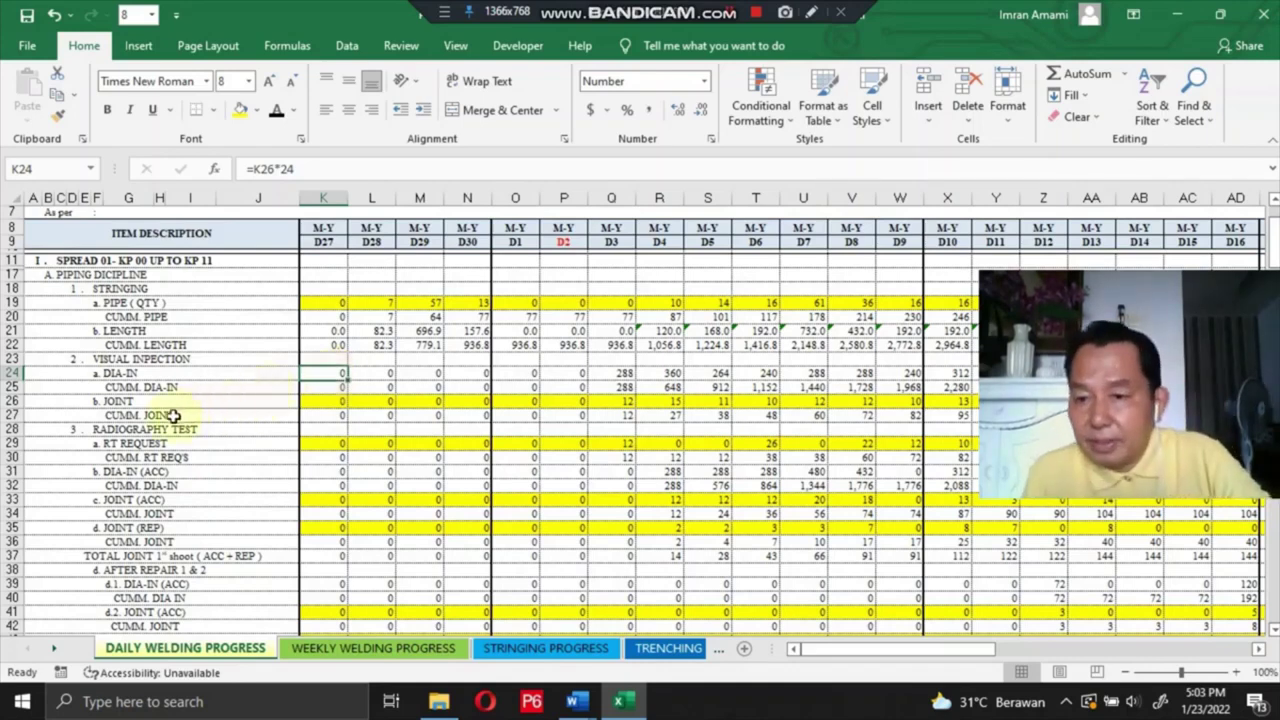
# Inspect the visual inspection joint row and its D27 entry, and look back over the day headers and stringing rows.
pyautogui.scroll(-2, 200, 390)
pyautogui.click(118, 339)
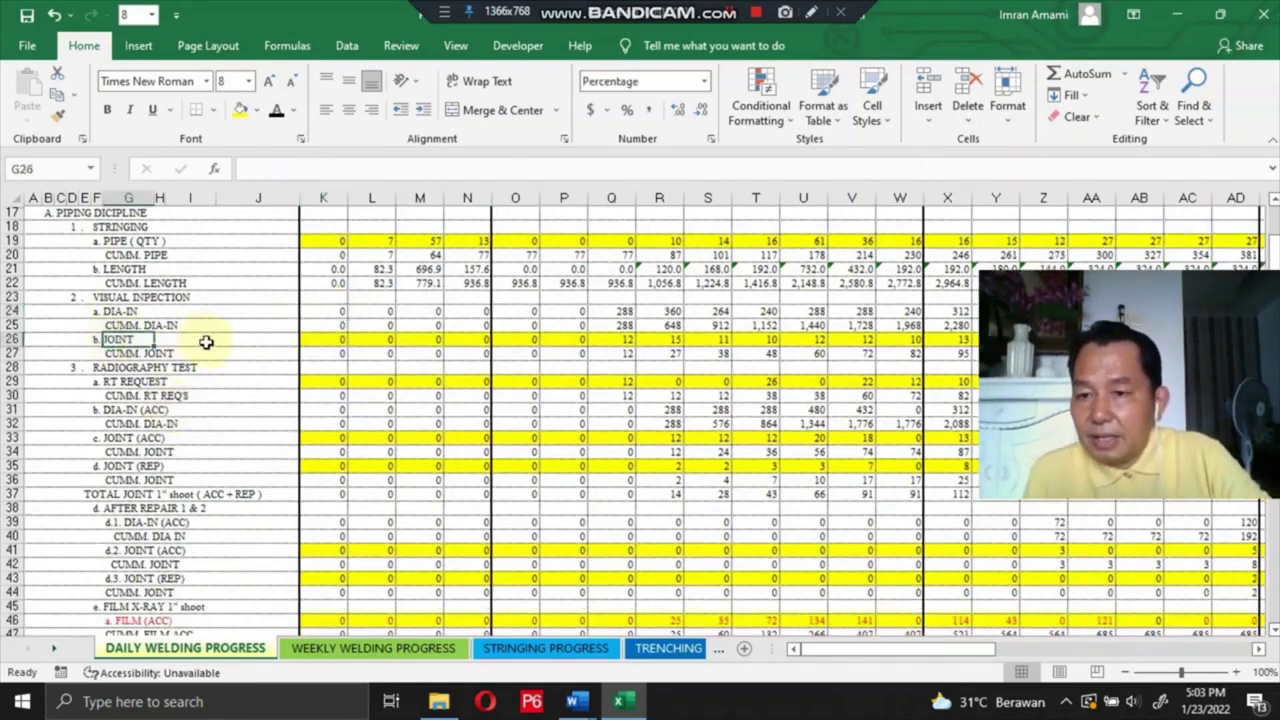
pyautogui.click(327, 338)
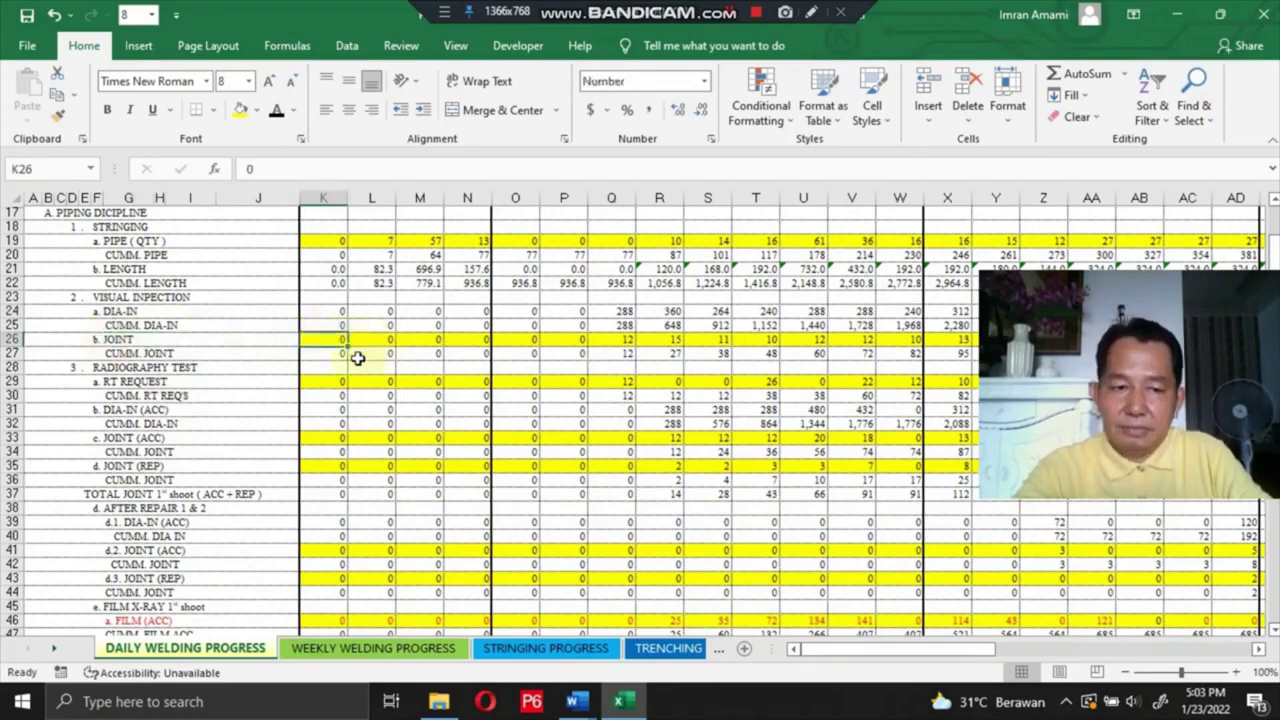
pyautogui.scroll(3, 360, 348)
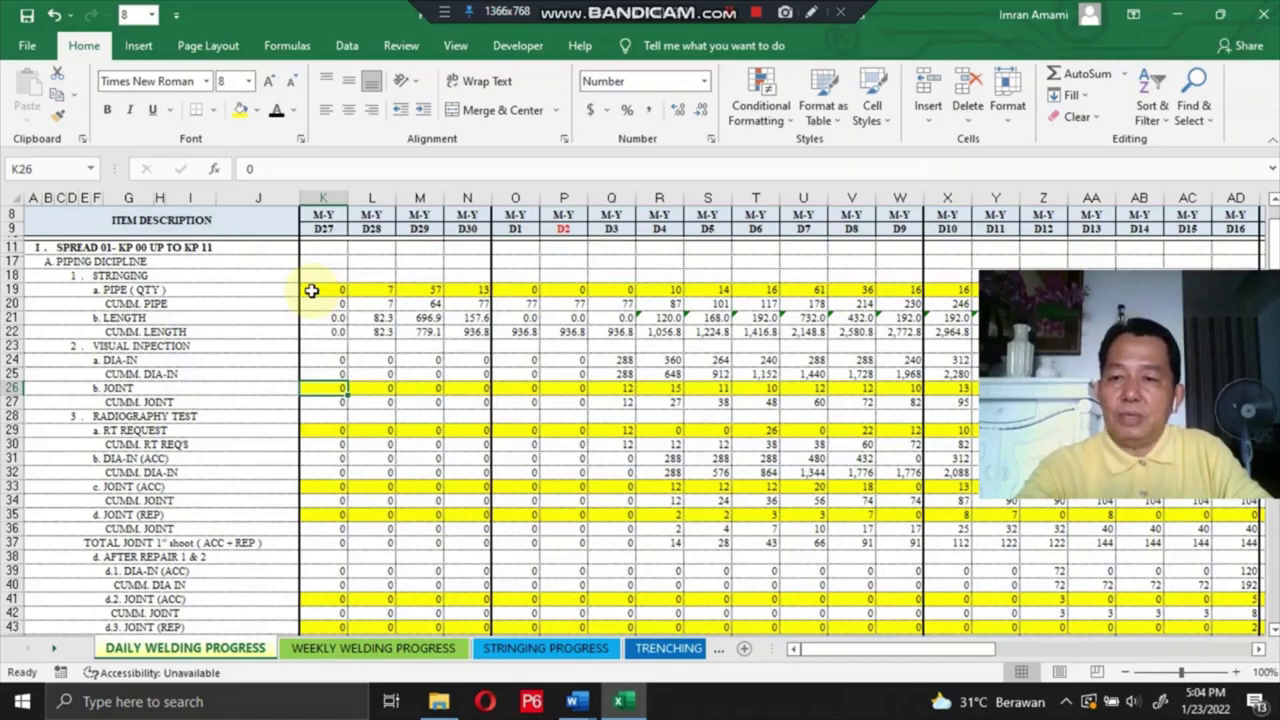
pyautogui.scroll(-1, 250, 440)
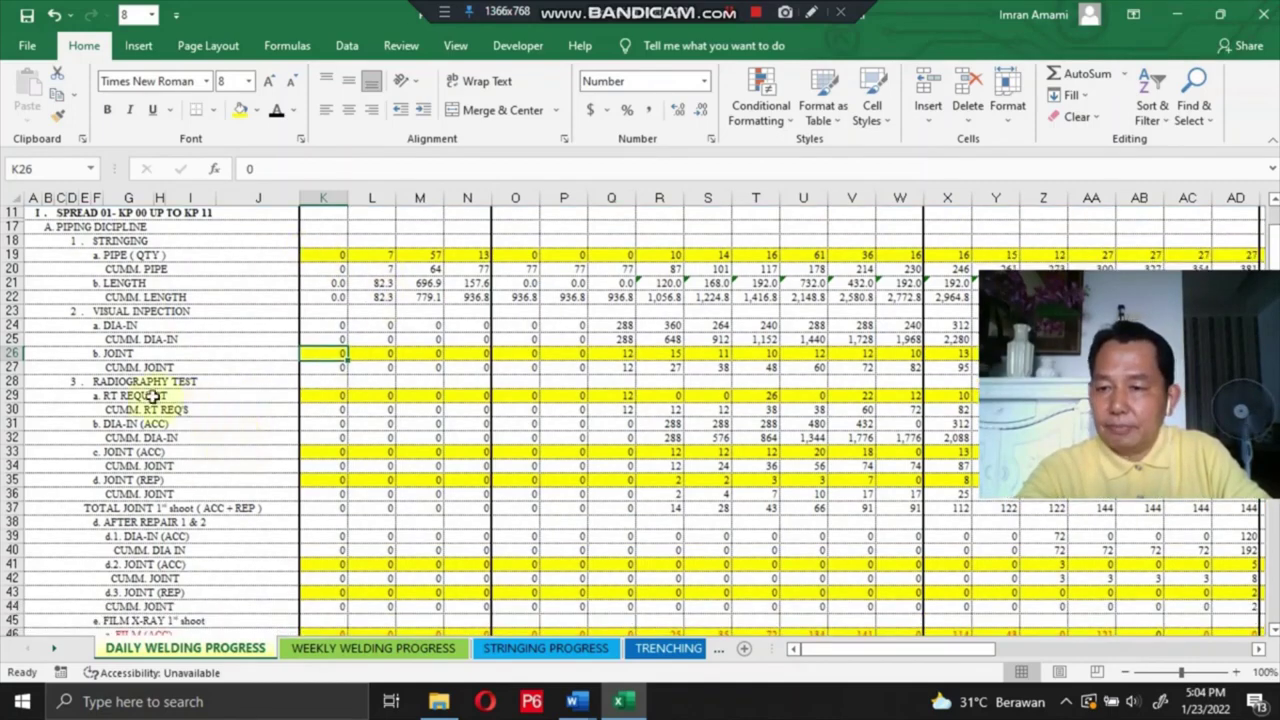
# From the radiography test heading, return to the joint row to examine its D27, D3 and D4 entries and the D3 cumulative joint formula.
pyautogui.click(106, 383)
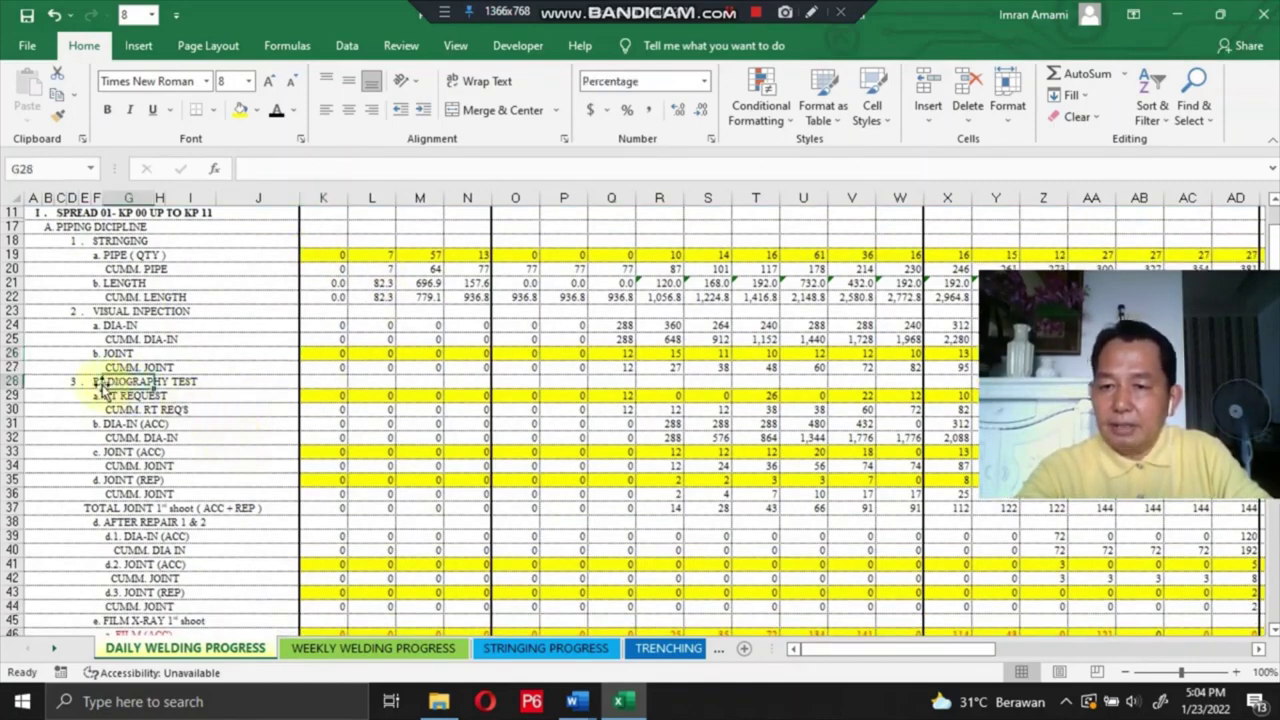
pyautogui.click(118, 354)
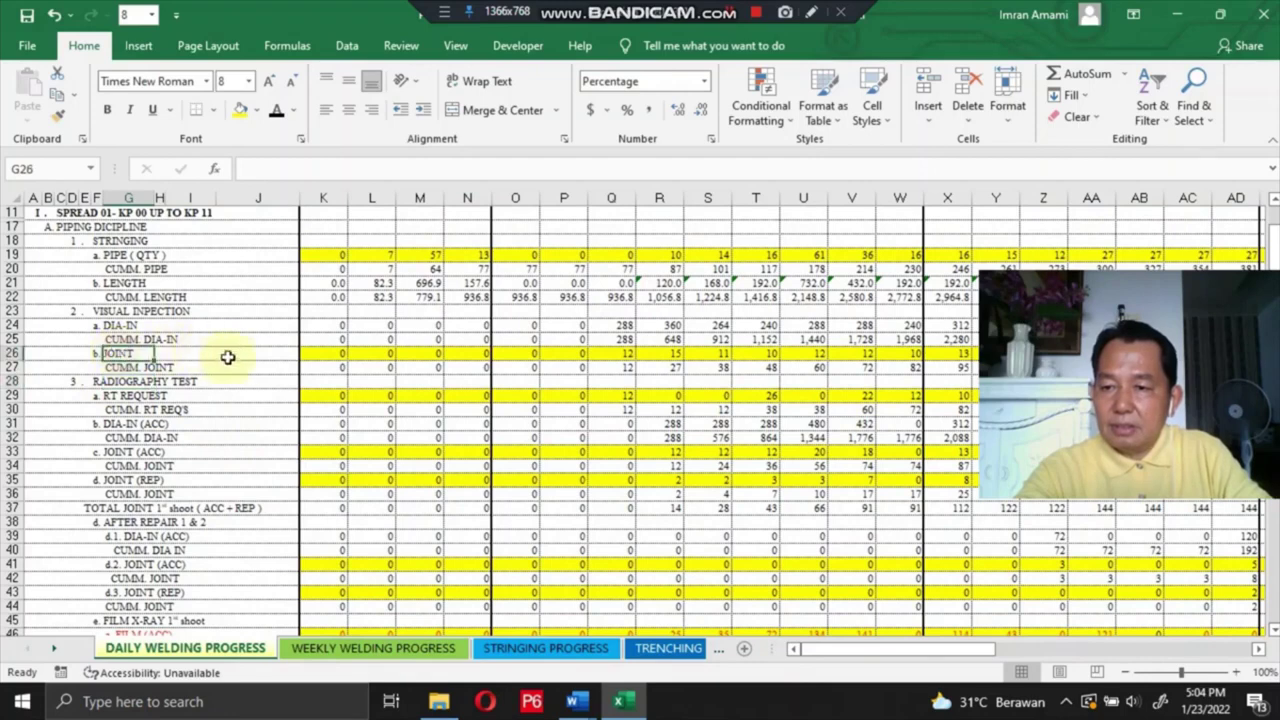
pyautogui.click(337, 355)
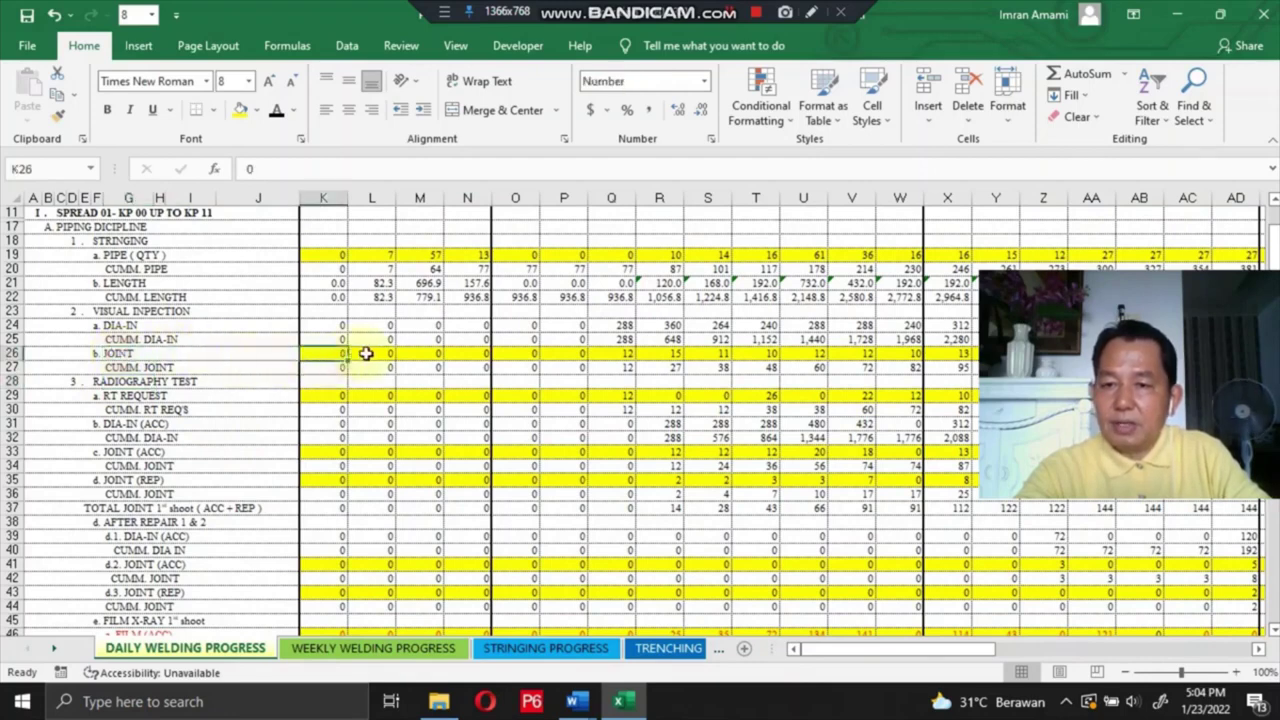
pyautogui.click(626, 358)
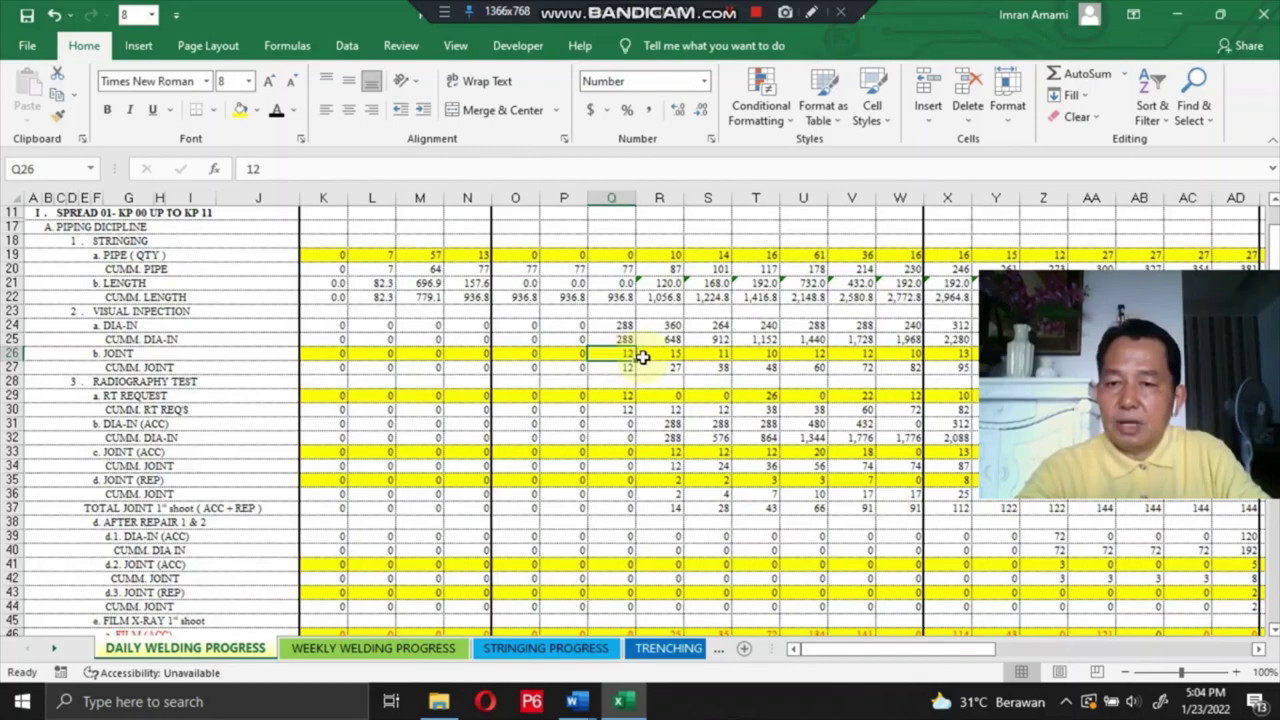
pyautogui.click(612, 368)
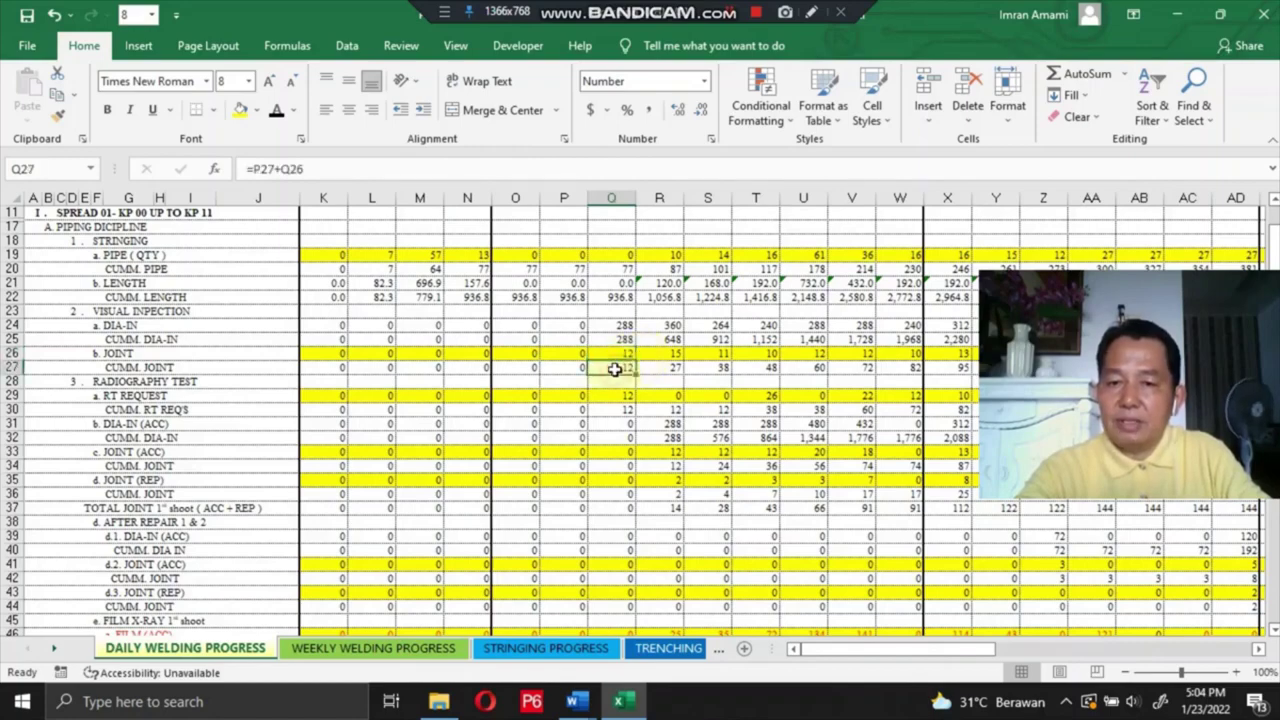
pyautogui.click(656, 355)
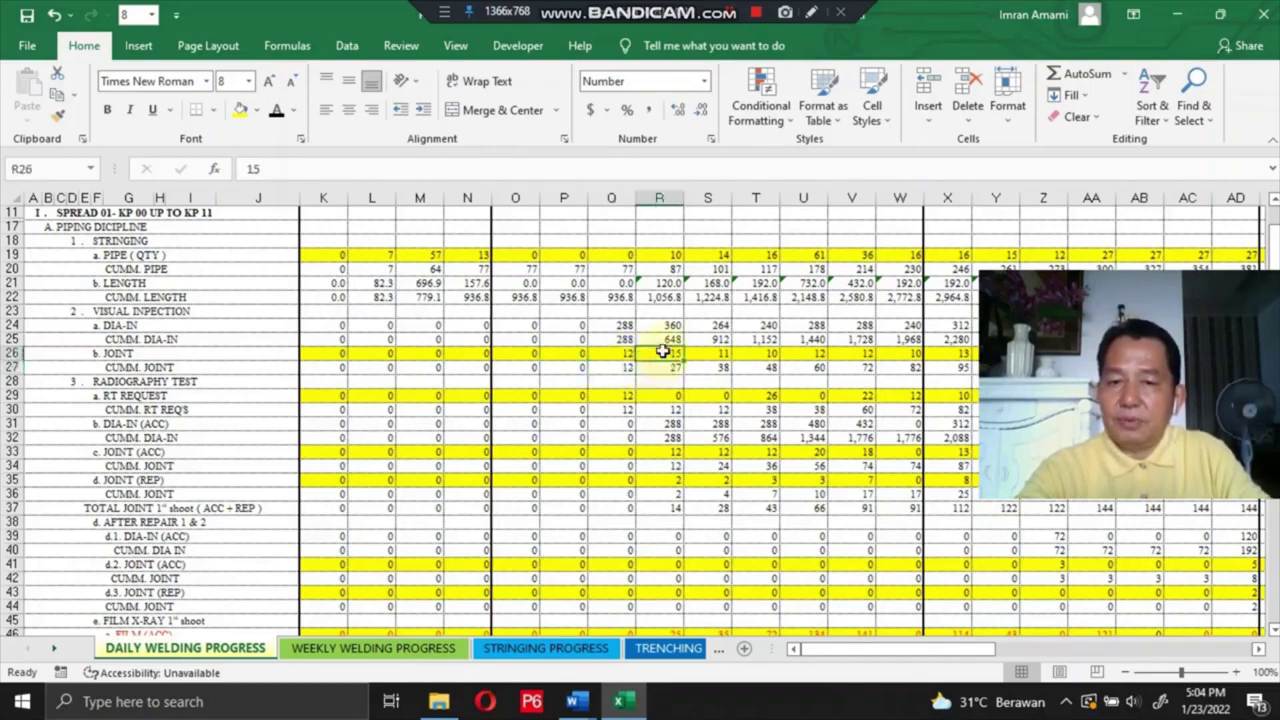
pyautogui.scroll(2, 674, 320)
pyautogui.scroll(-1, 674, 320)
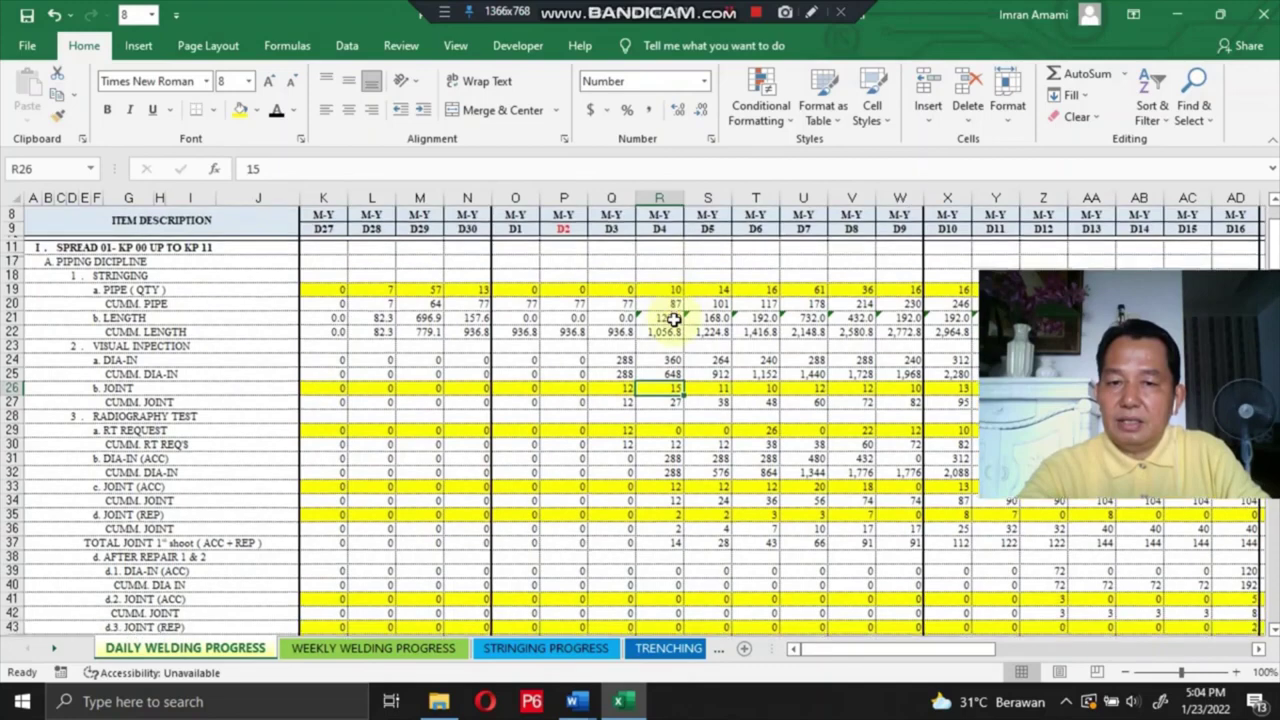
# Examine the D4 cumulative joint formula and the radiography test's RT request and accepted dia-inch rows, including the D28 cumulative dia-inch formula.
pyautogui.click(671, 401)
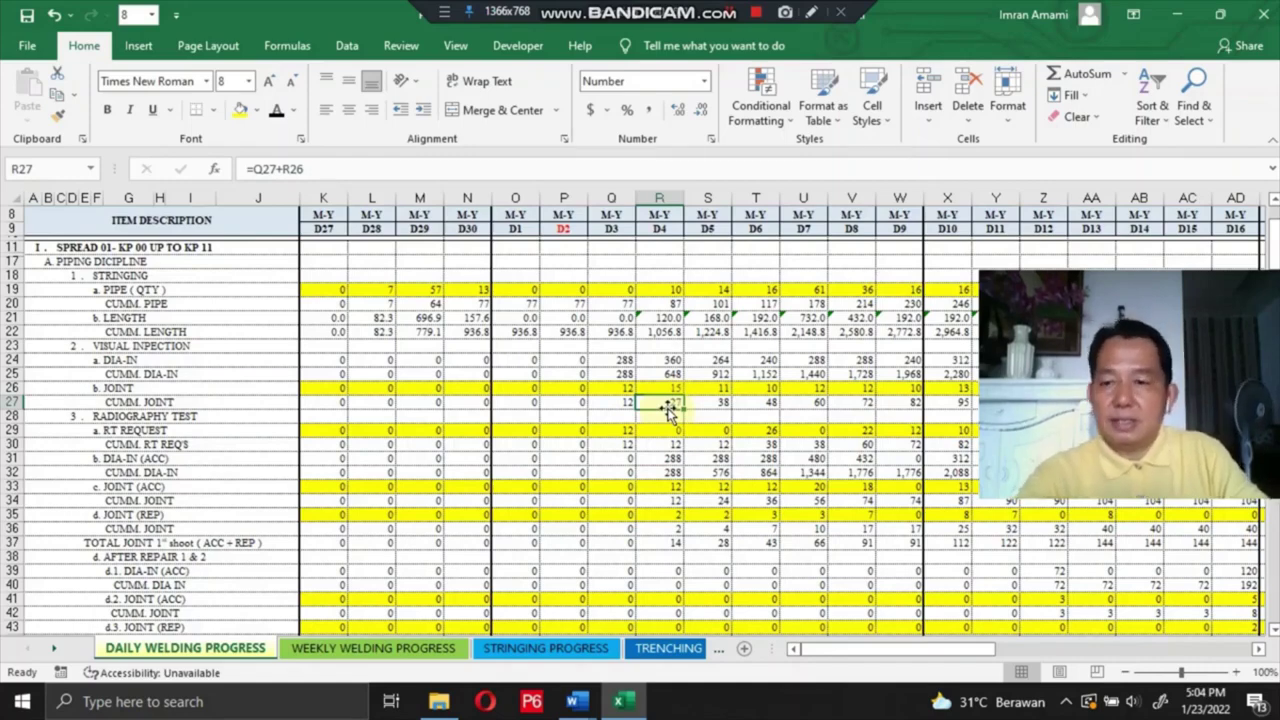
pyautogui.scroll(-1, 230, 412)
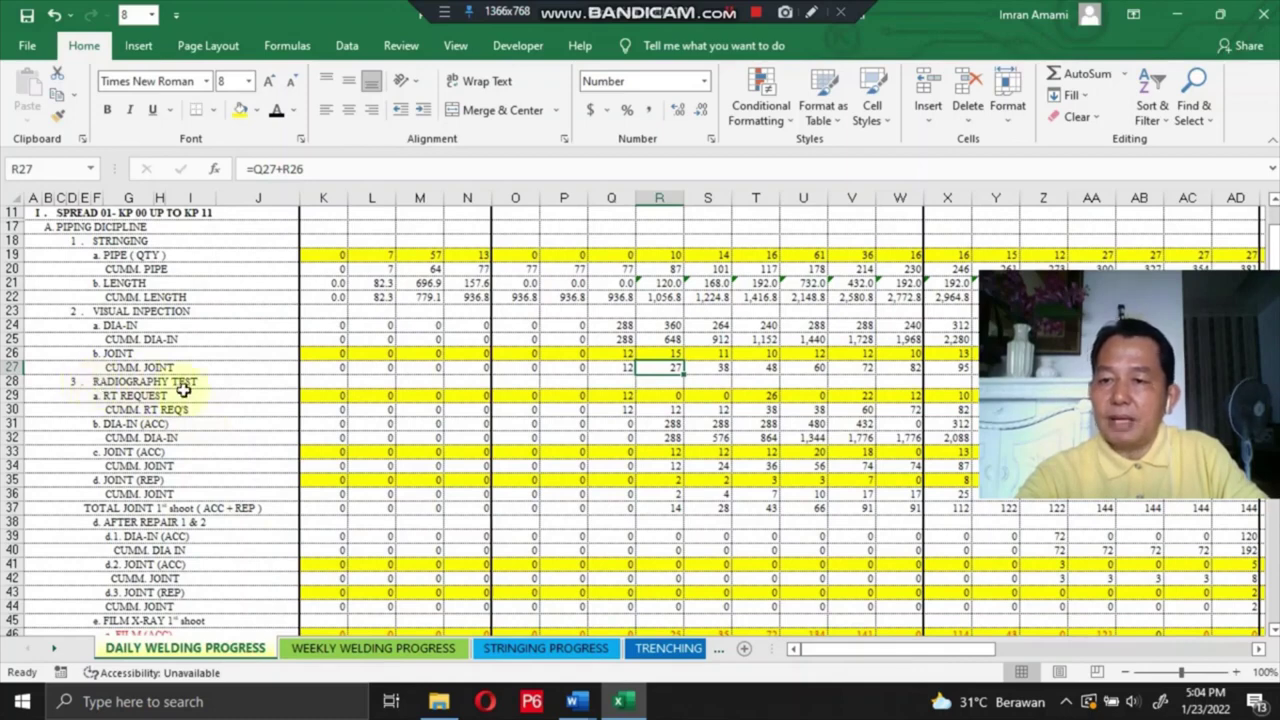
pyautogui.click(118, 398)
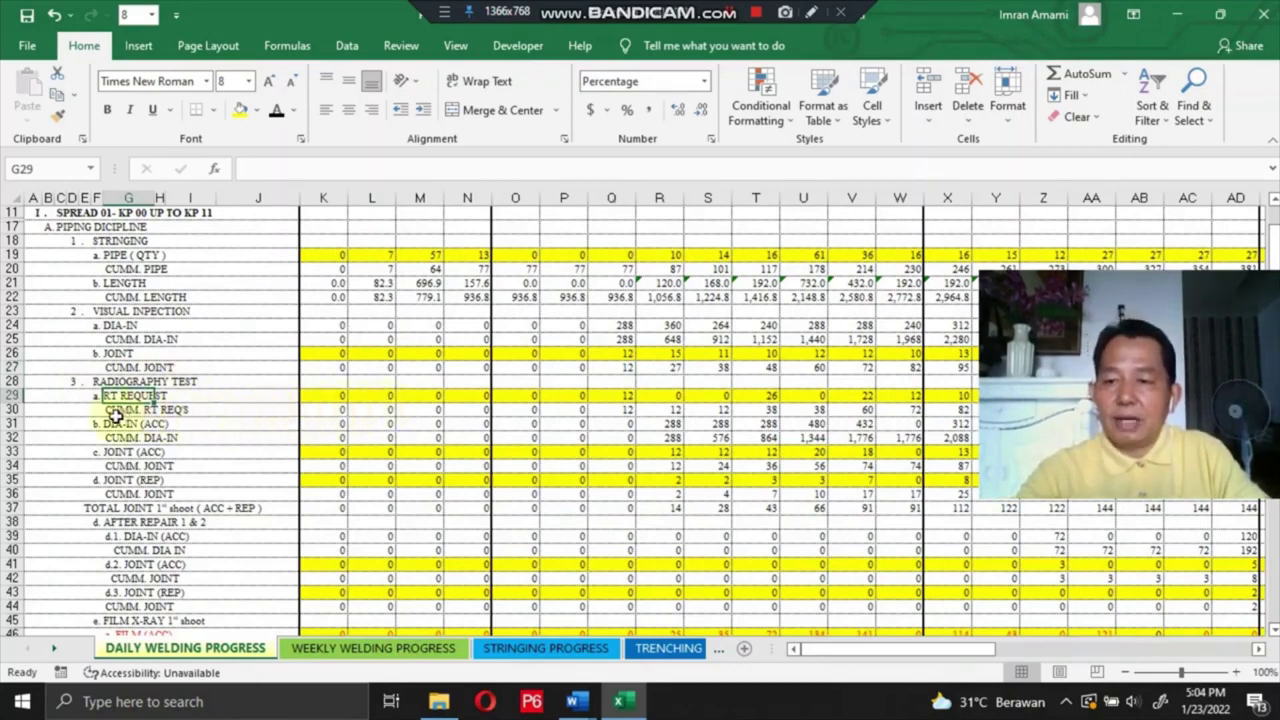
pyautogui.click(118, 423)
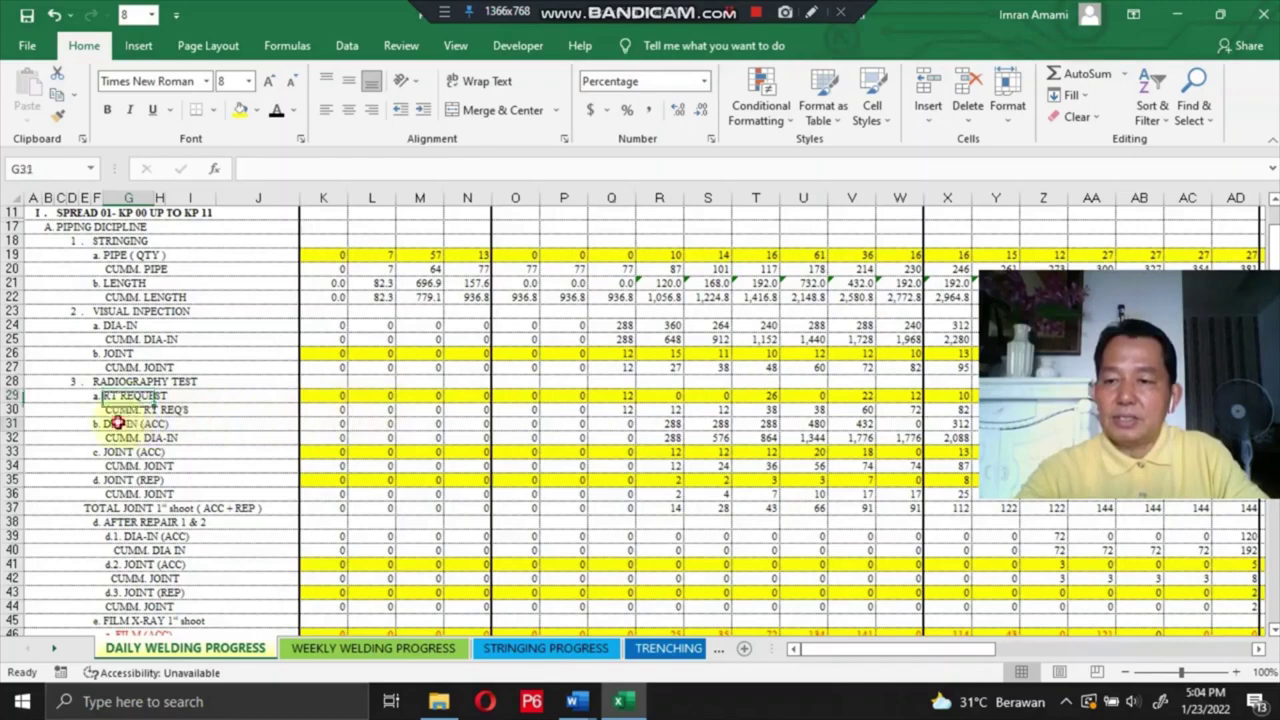
pyautogui.scroll(-1, 380, 449)
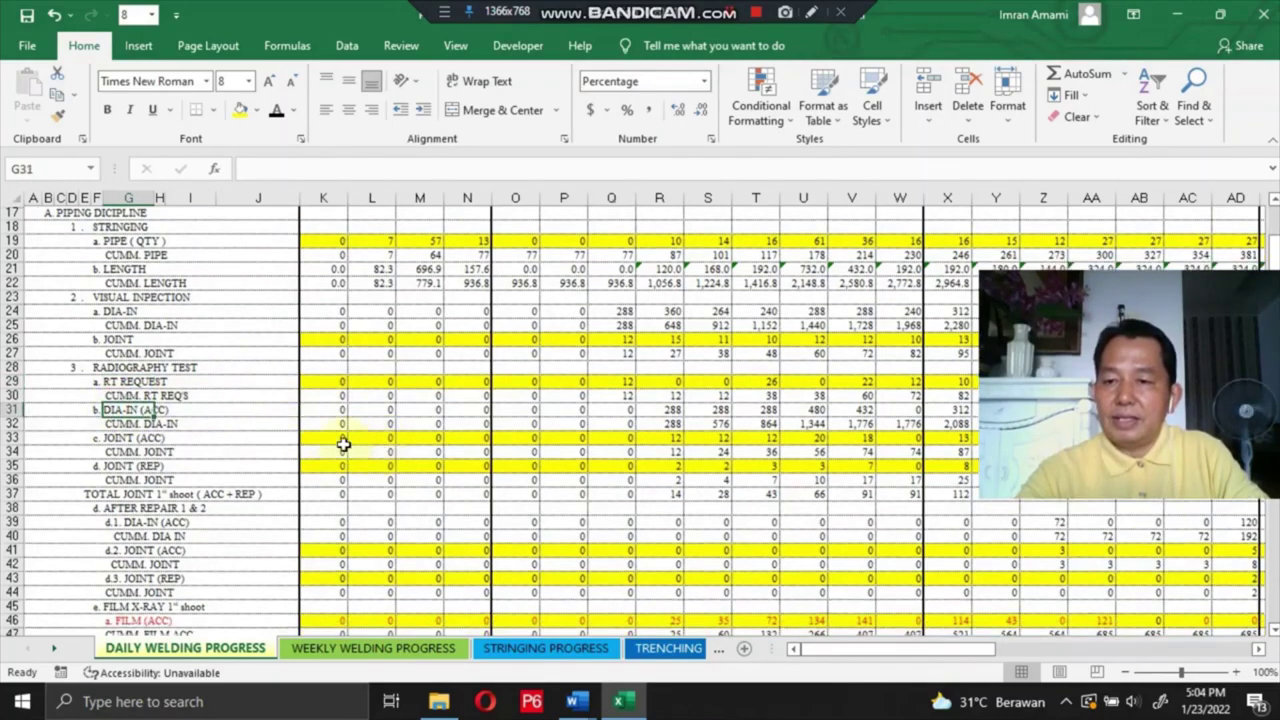
pyautogui.click(170, 424)
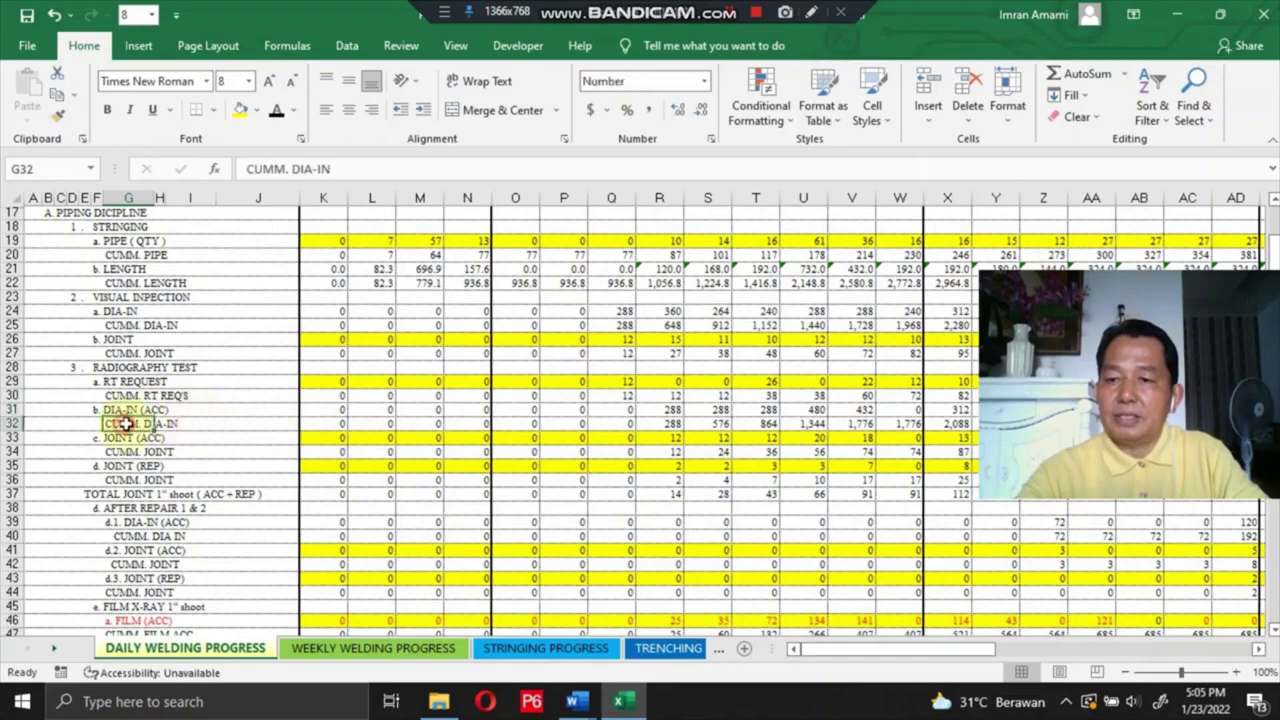
pyautogui.click(384, 425)
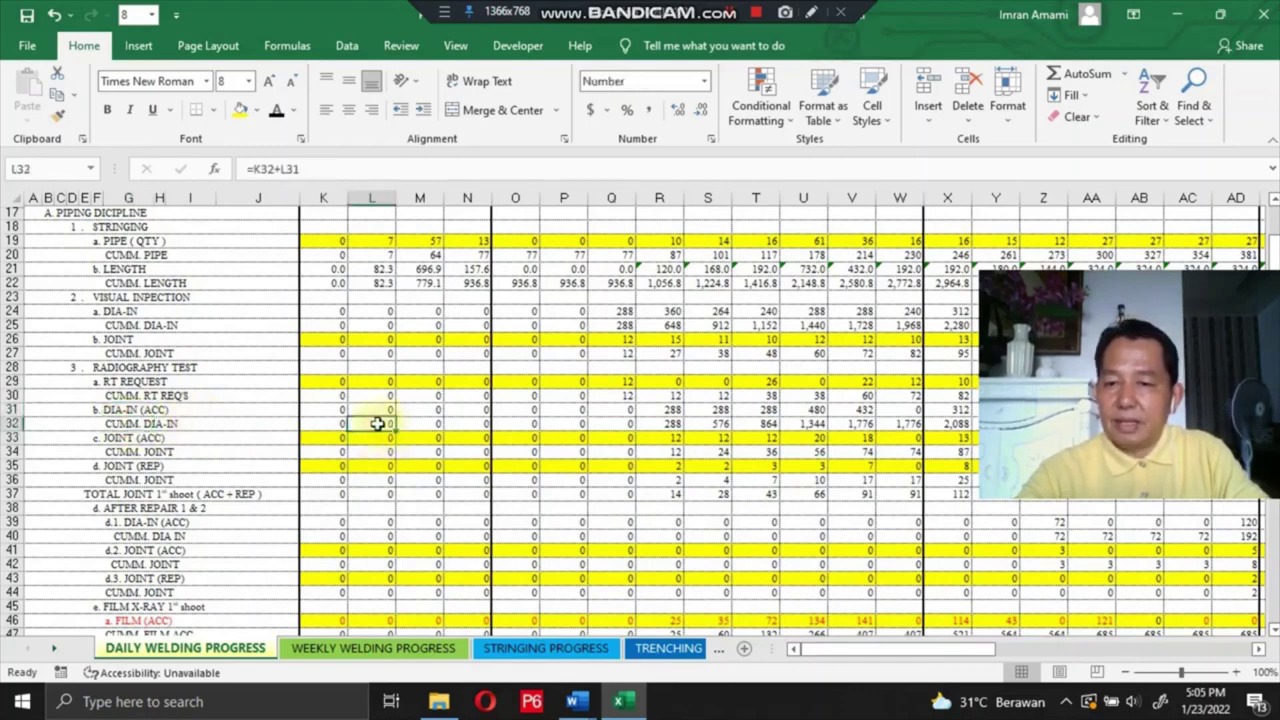
# Inspect the radiography test's accepted and repair joint rows, with the D4 accepted entry and the D27 and D4 repair entries.
pyautogui.click(121, 437)
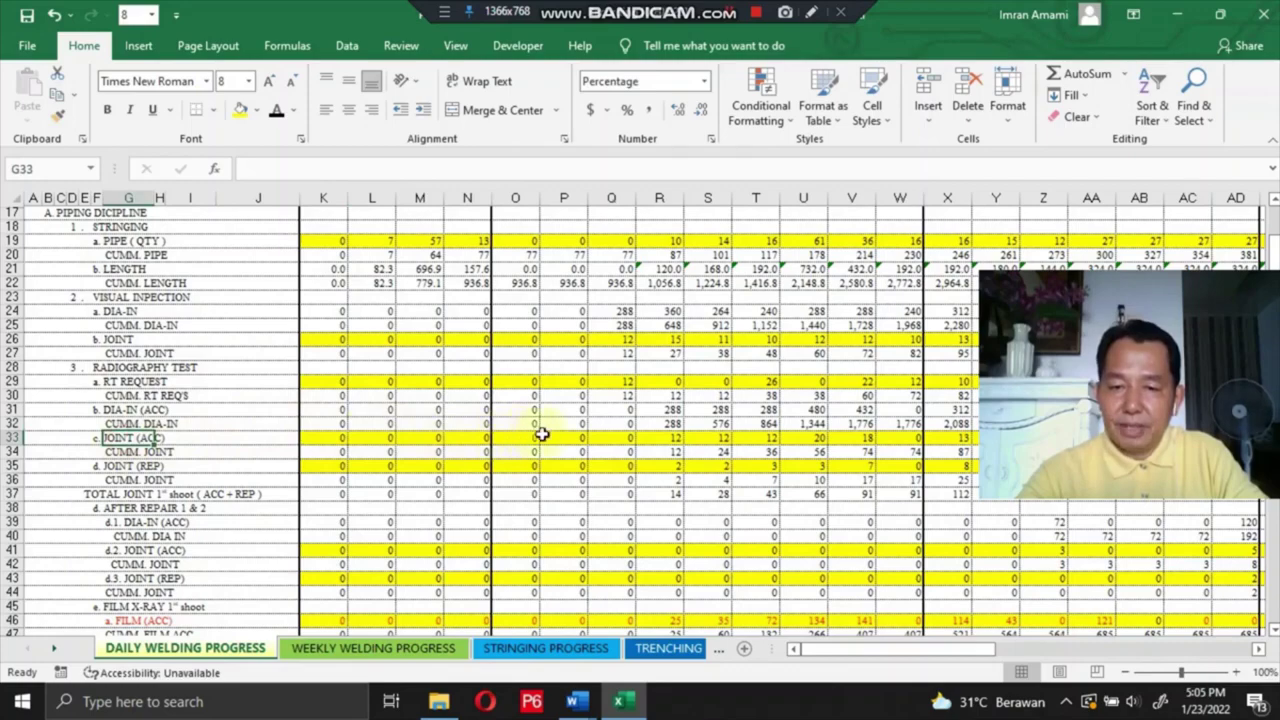
pyautogui.click(666, 438)
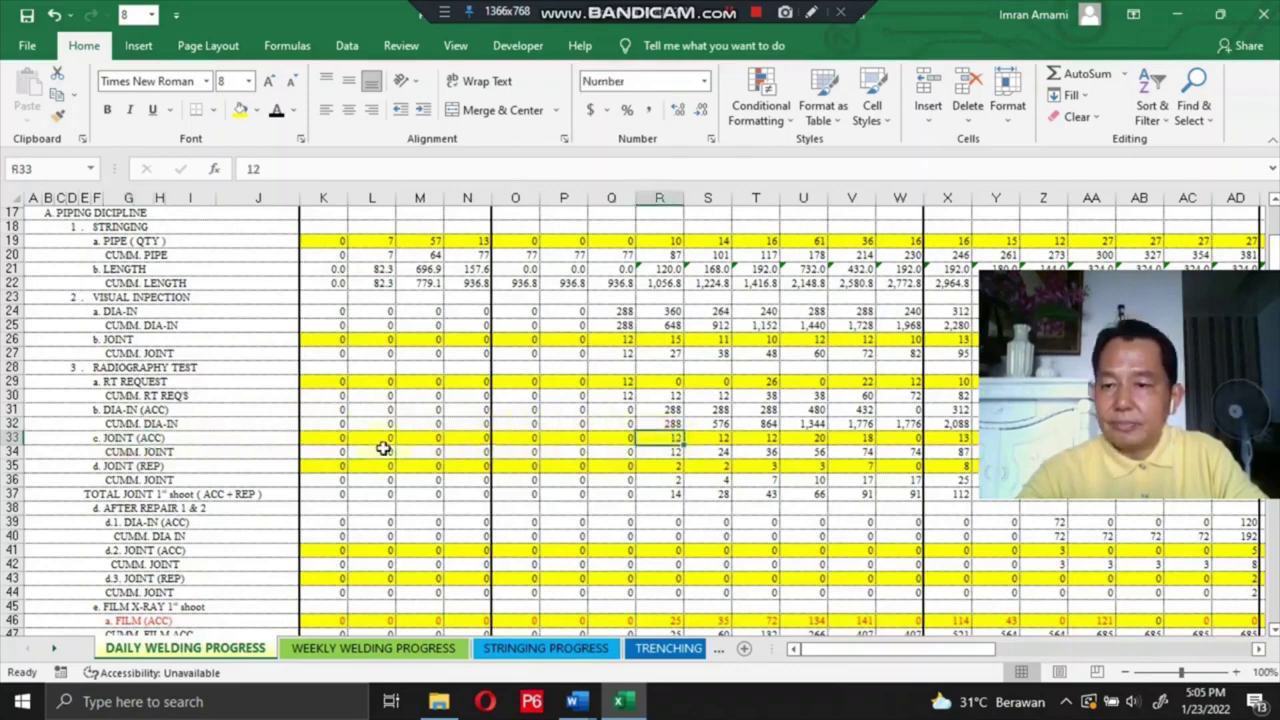
pyautogui.click(128, 452)
pyautogui.scroll(-1, 289, 452)
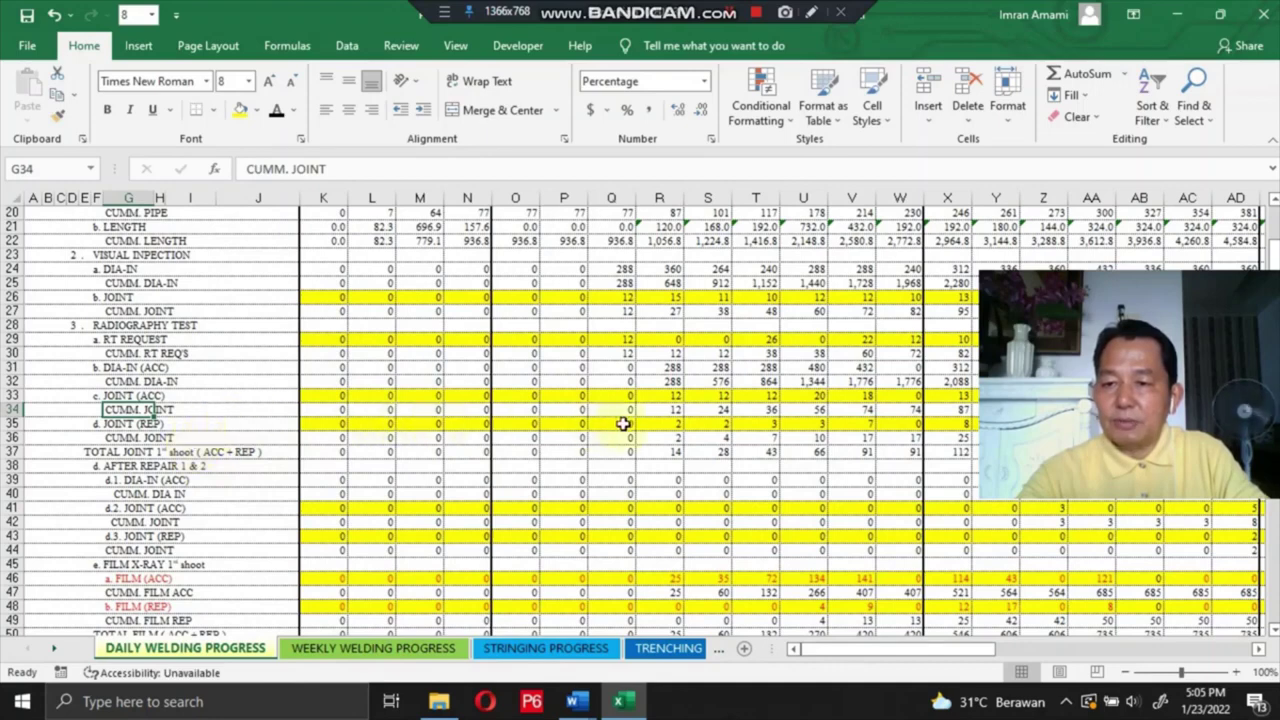
pyautogui.click(112, 428)
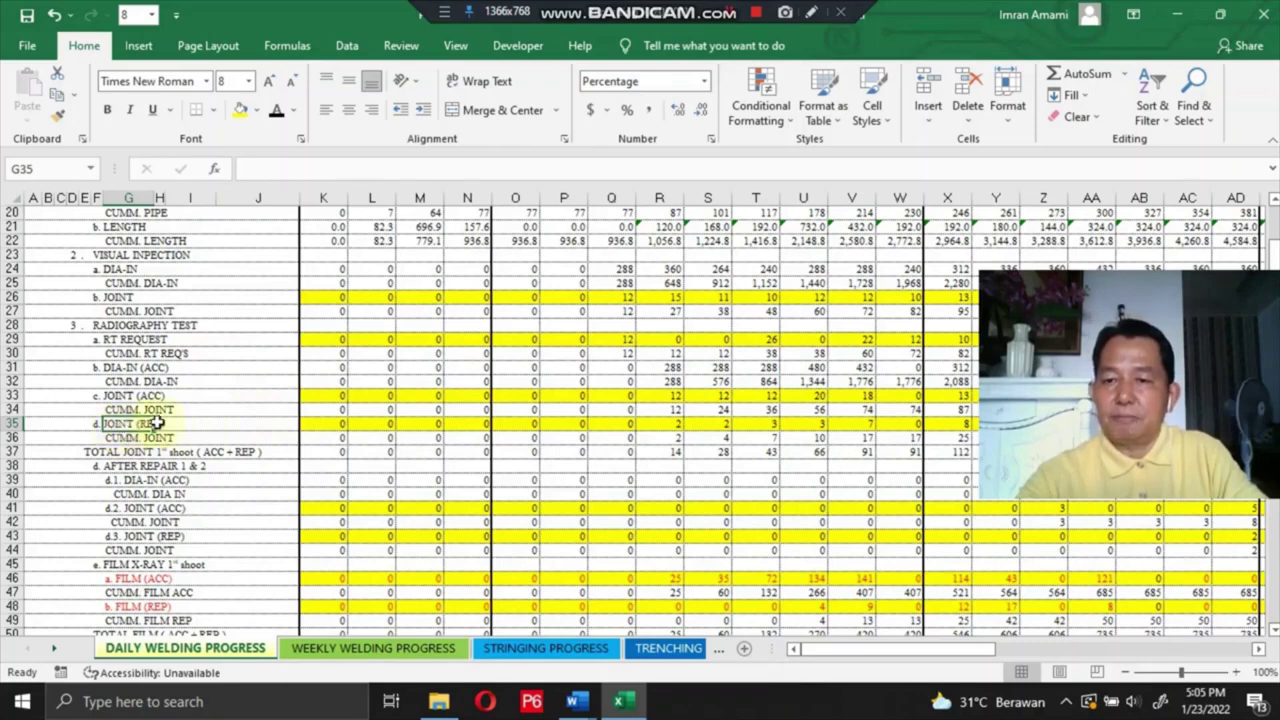
pyautogui.click(329, 423)
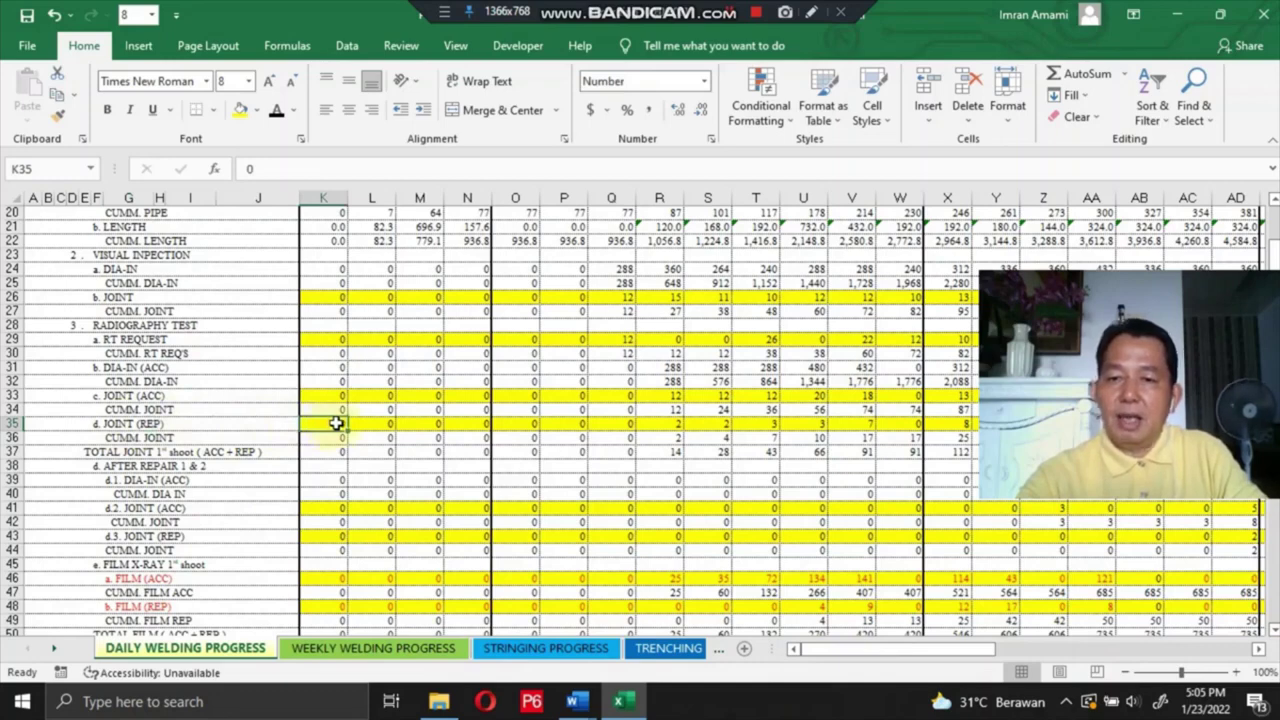
pyautogui.click(665, 428)
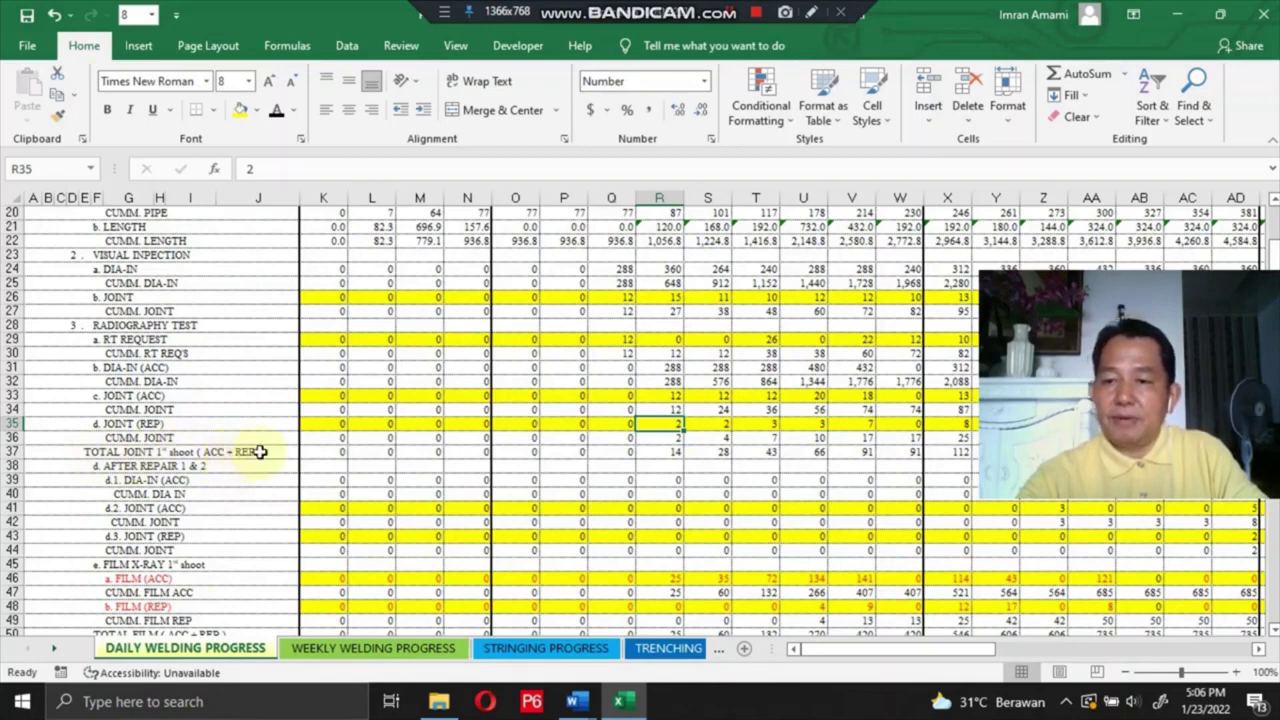
# Examine the D4 formula for total first-shoot joints and the cumulative accepted joint cell it refers to.
pyautogui.click(662, 451)
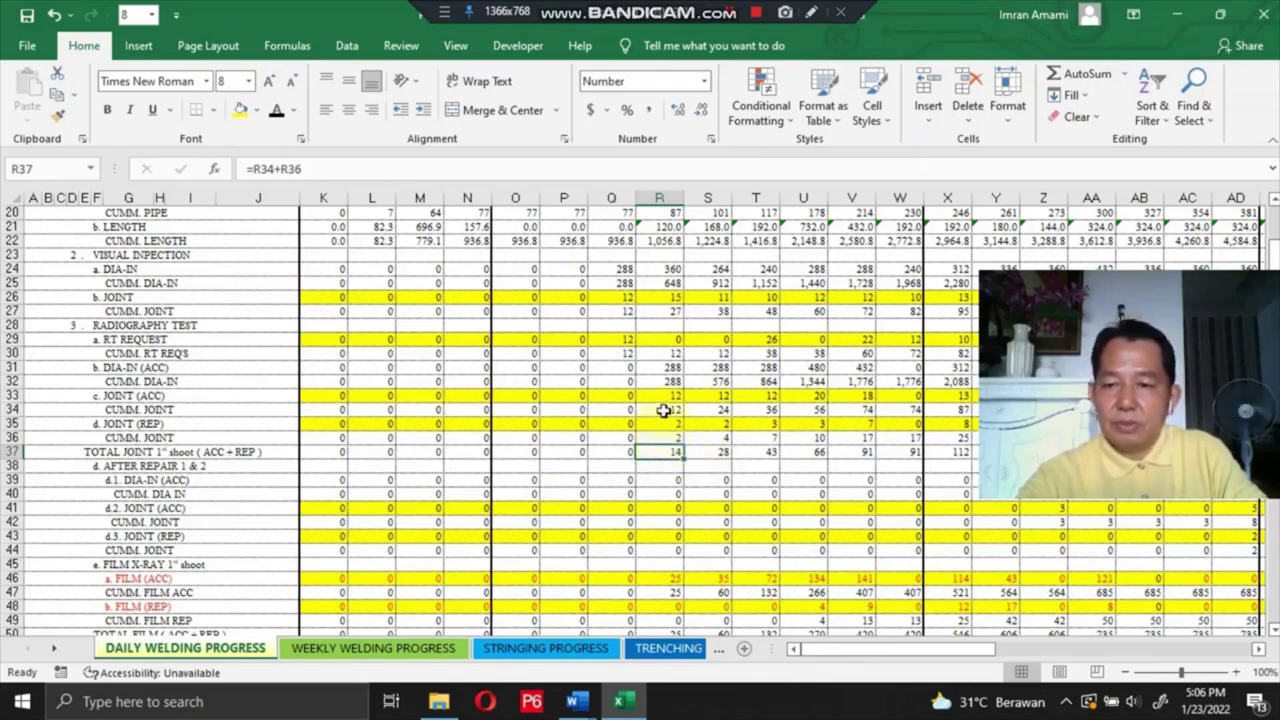
pyautogui.click(663, 410)
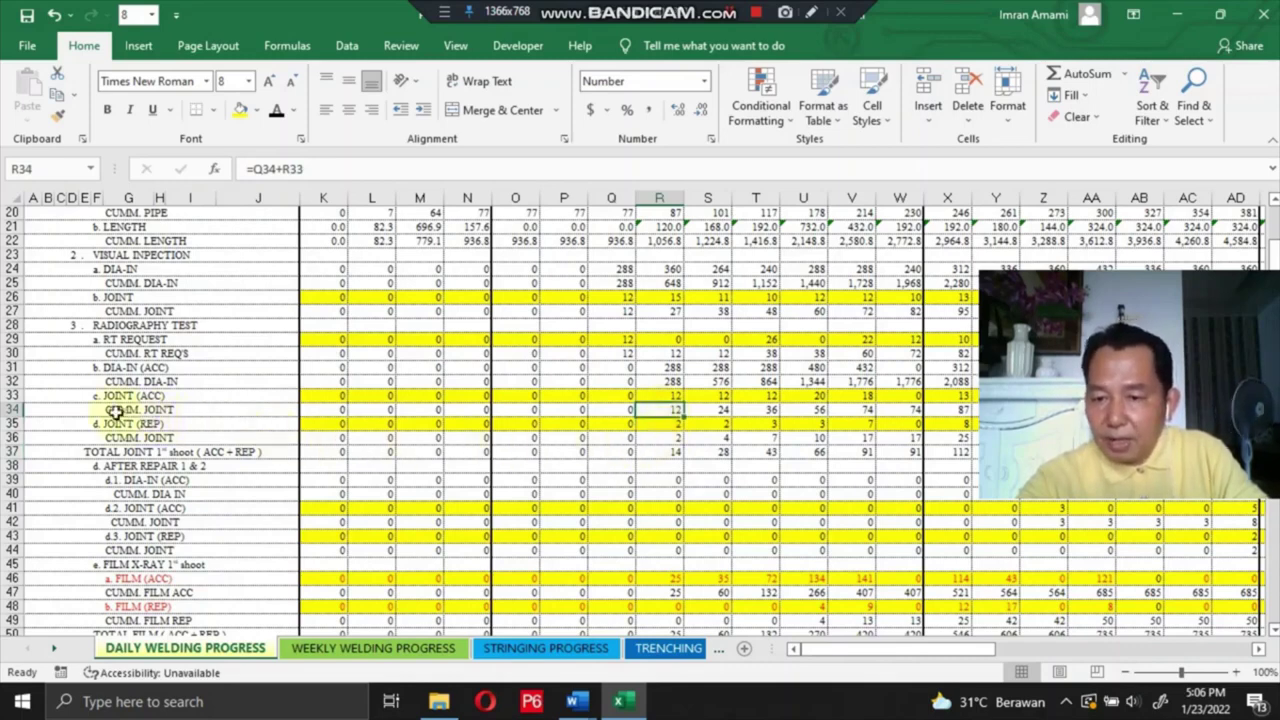
pyautogui.click(659, 450)
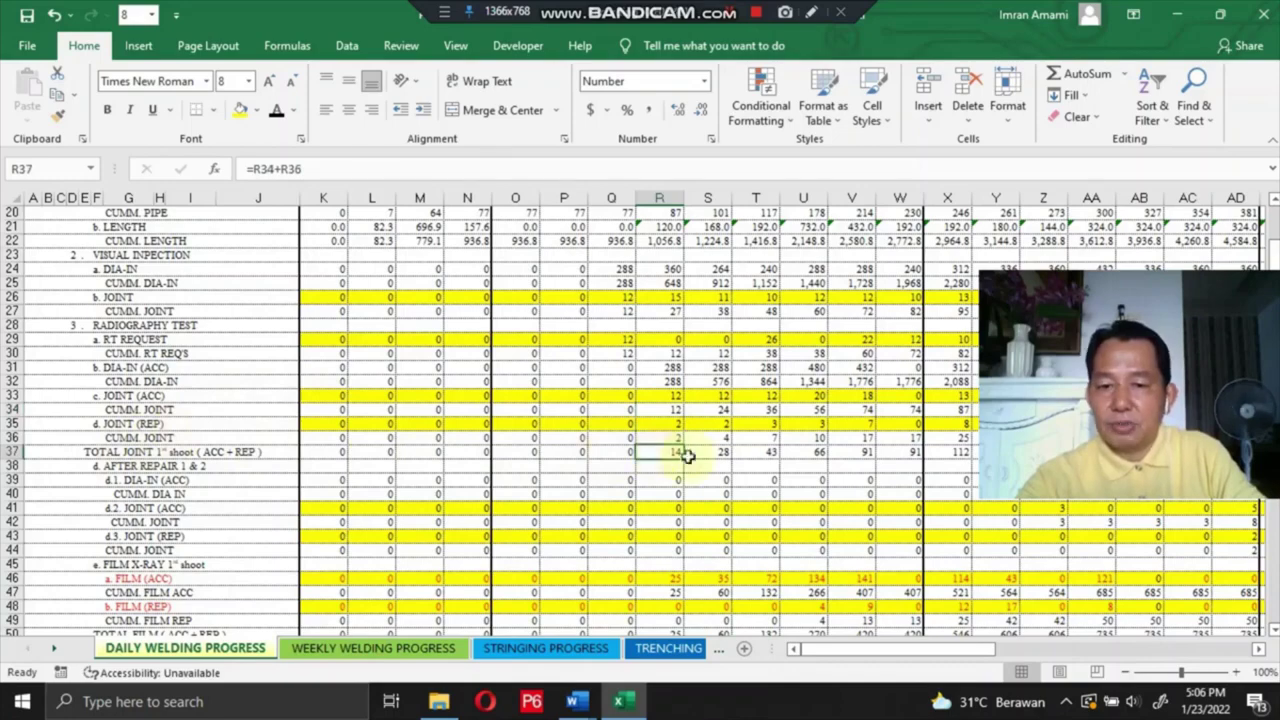
# Inspect the after-repair and first-shoot X-ray film rows, the D4 accepted film entry and the D4 total film formula.
pyautogui.scroll(-4, 291, 400)
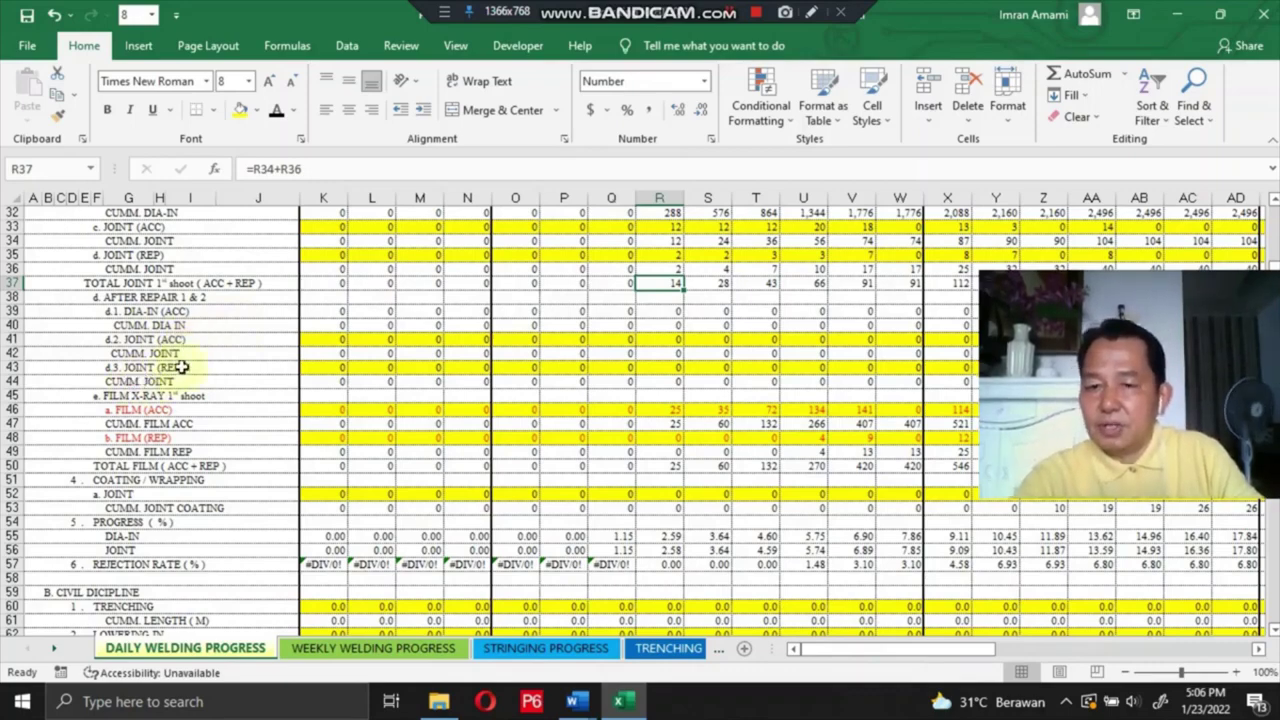
pyautogui.scroll(-1, 170, 401)
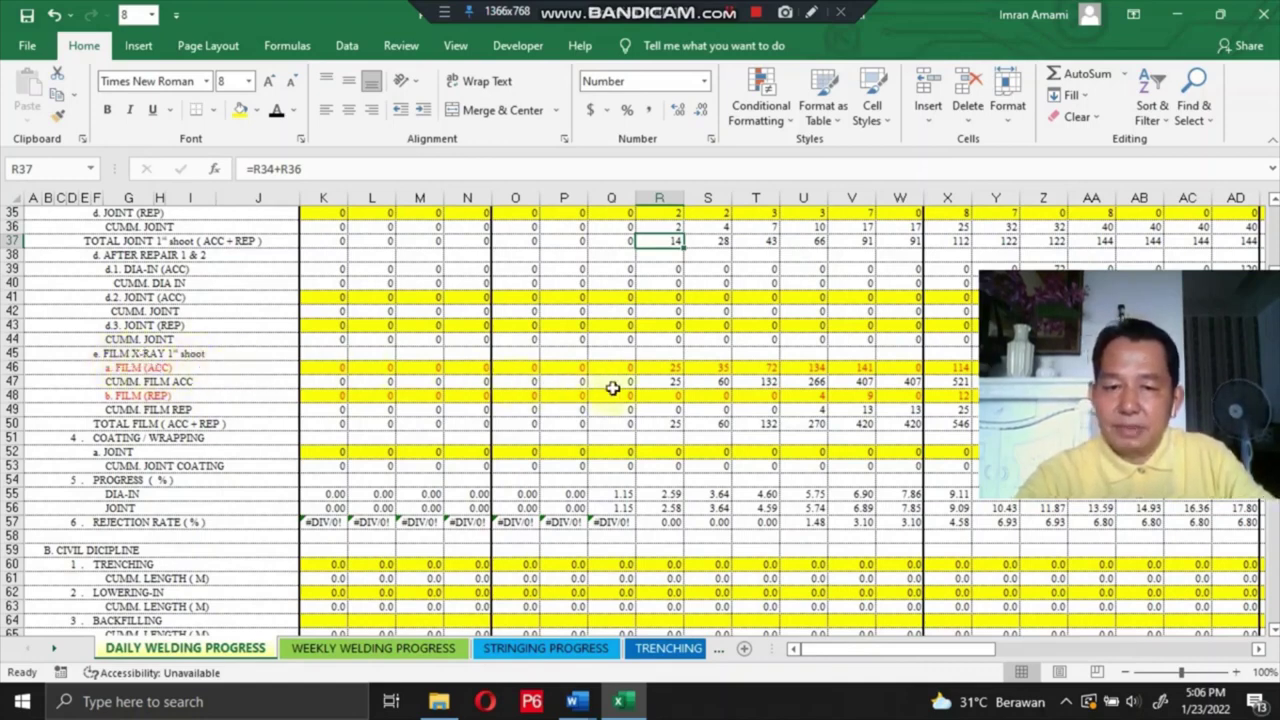
pyautogui.click(671, 371)
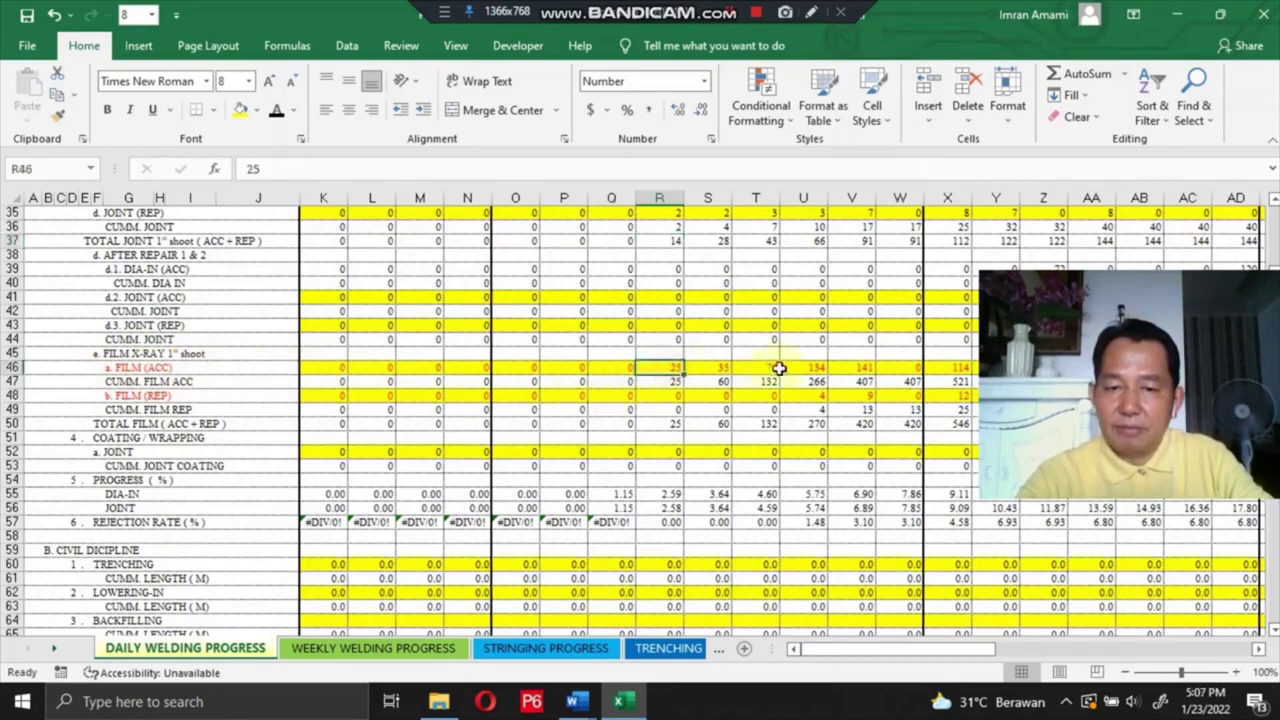
pyautogui.scroll(1, 777, 369)
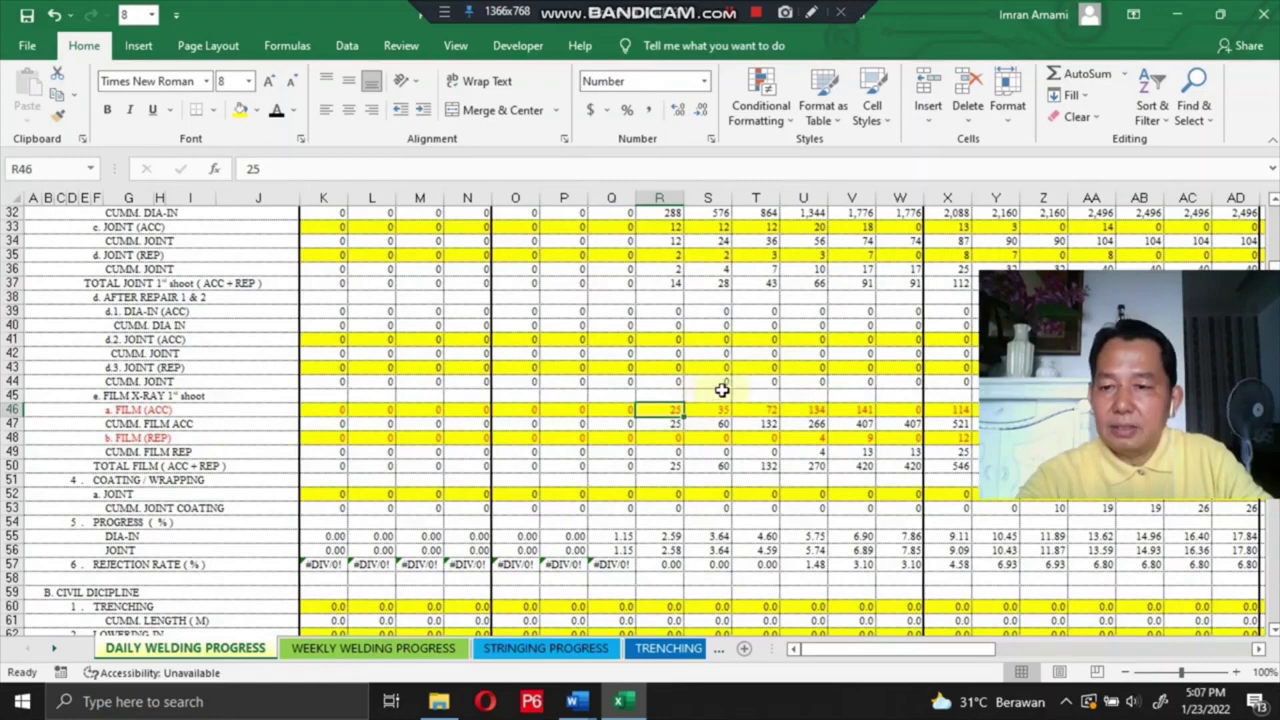
pyautogui.scroll(-1, 537, 405)
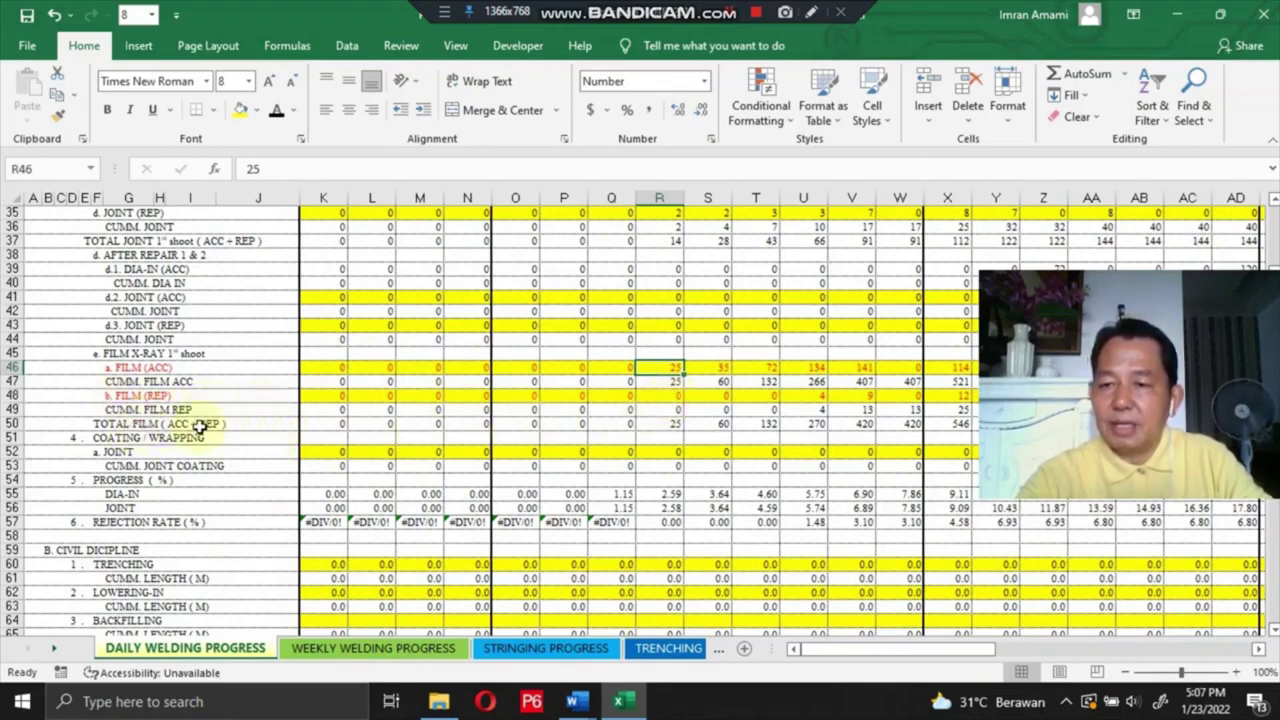
pyautogui.click(669, 423)
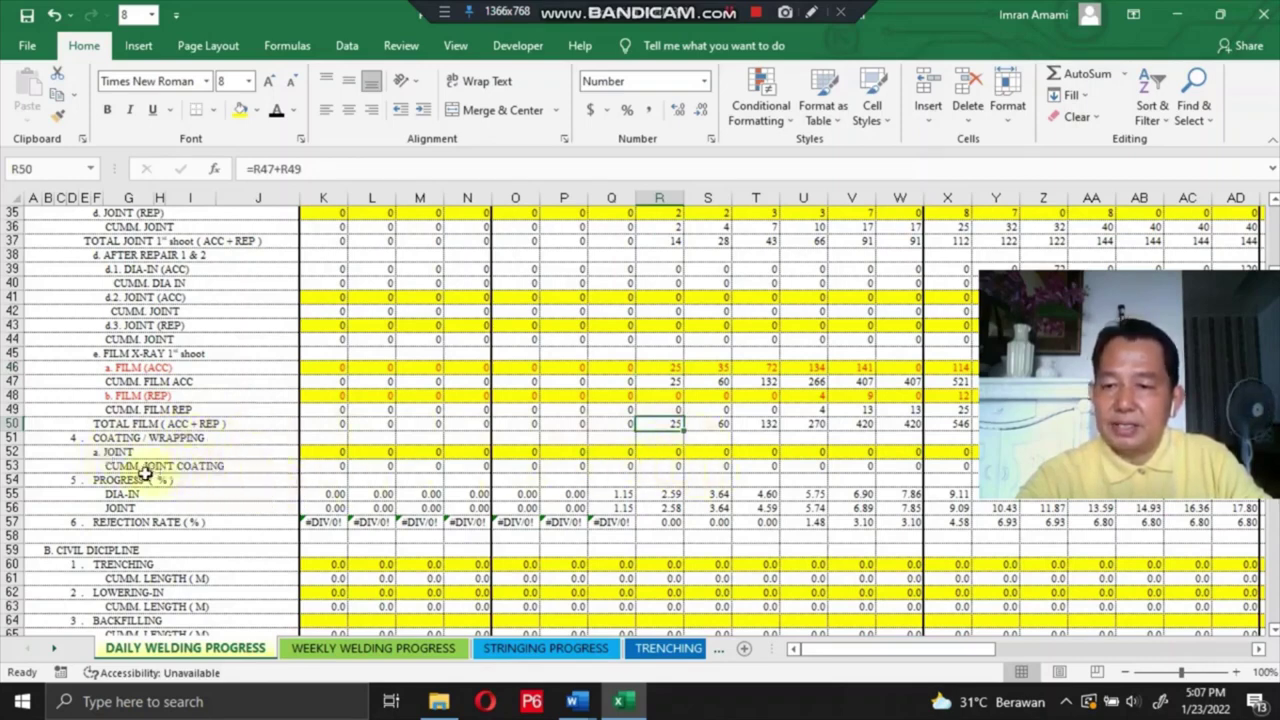
# Examine the progress section's D2 dia-inch formula and the rejection rate formulas for D3 and D4.
pyautogui.scroll(-2, 300, 460)
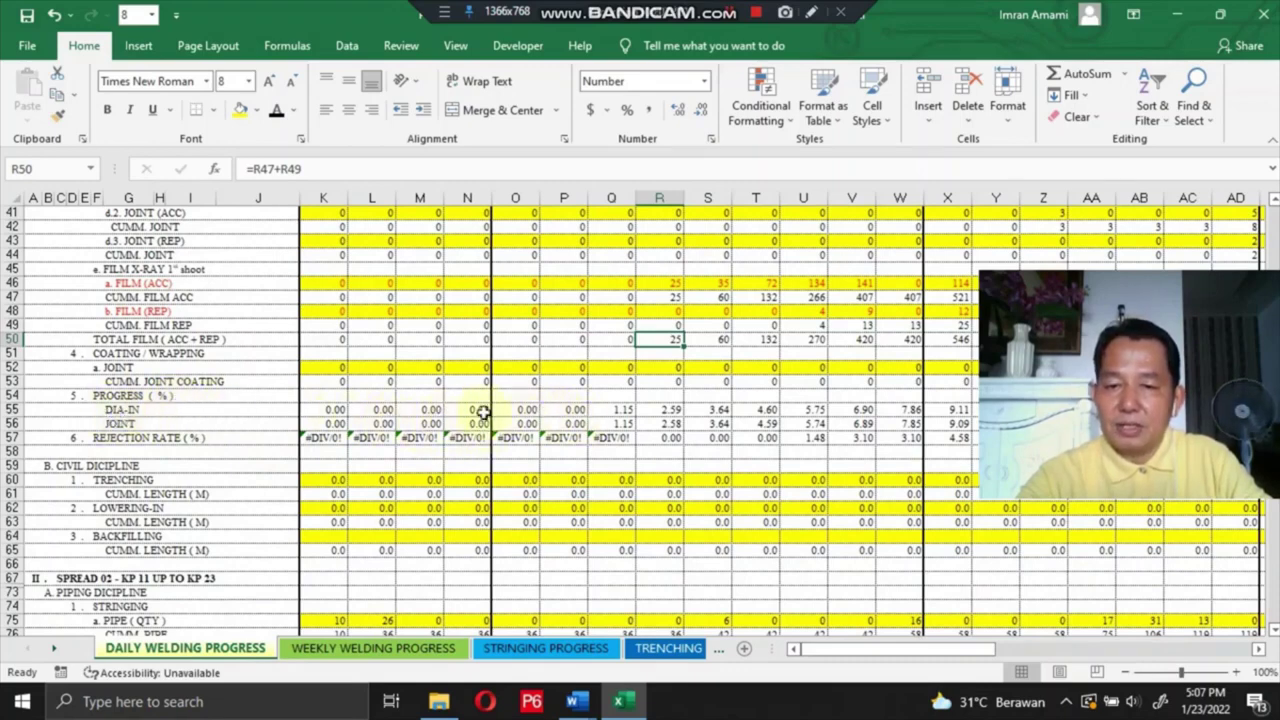
pyautogui.click(575, 410)
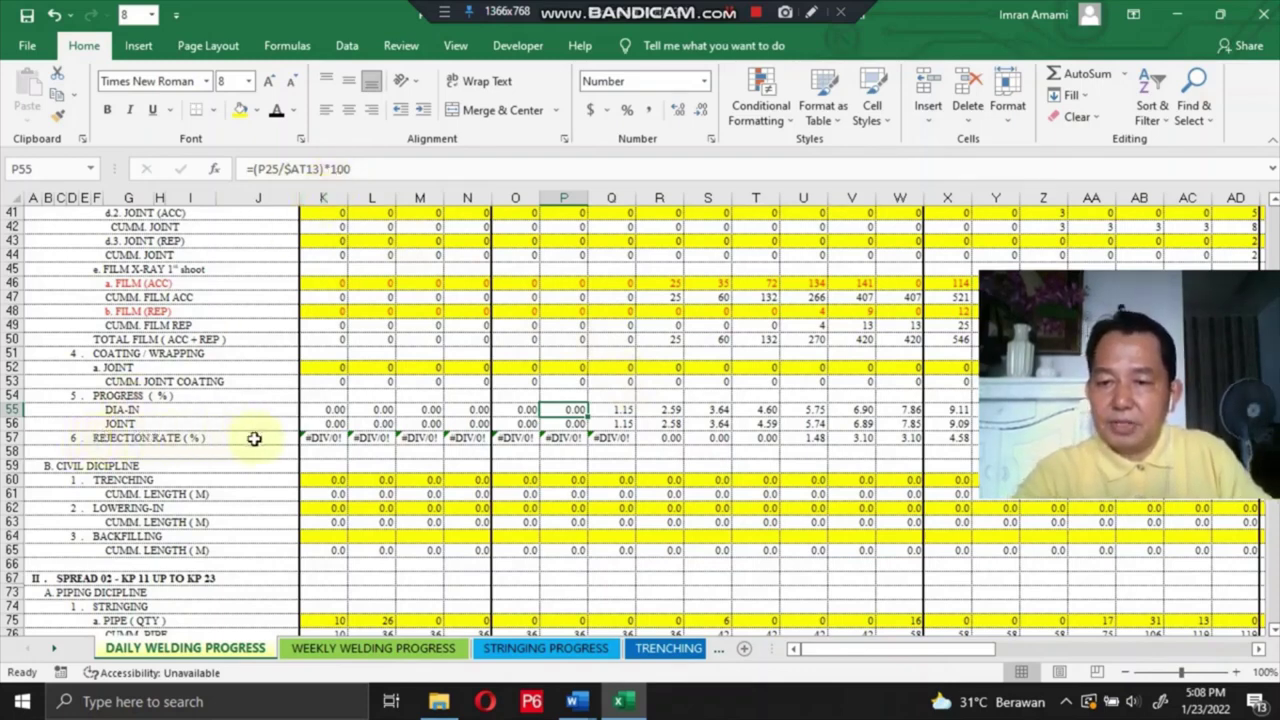
pyautogui.click(607, 440)
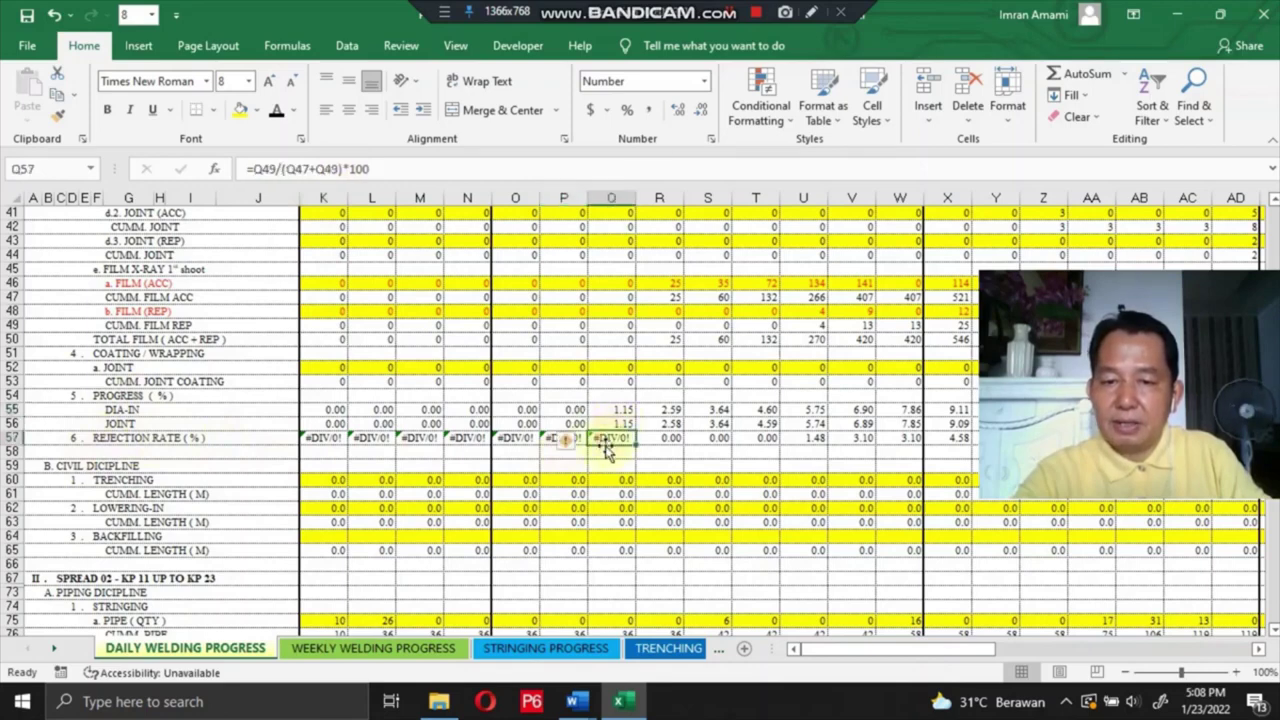
pyautogui.click(563, 441)
pyautogui.click(618, 445)
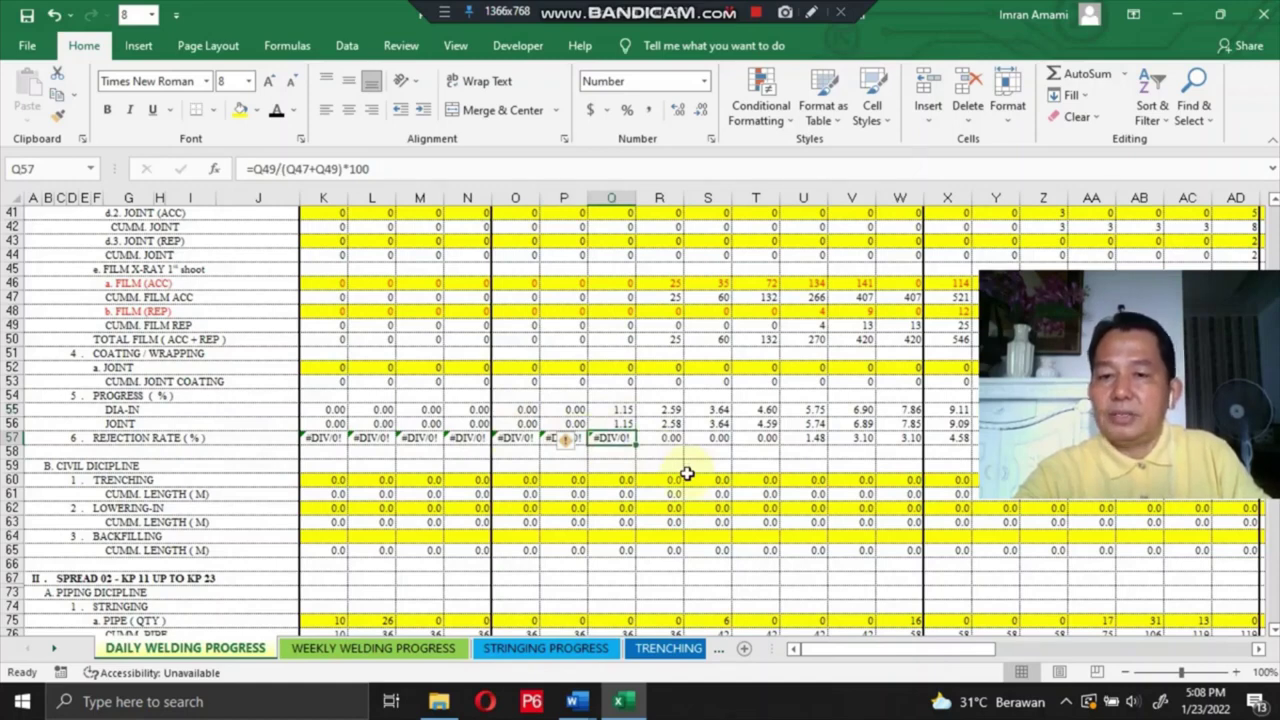
pyautogui.click(609, 436)
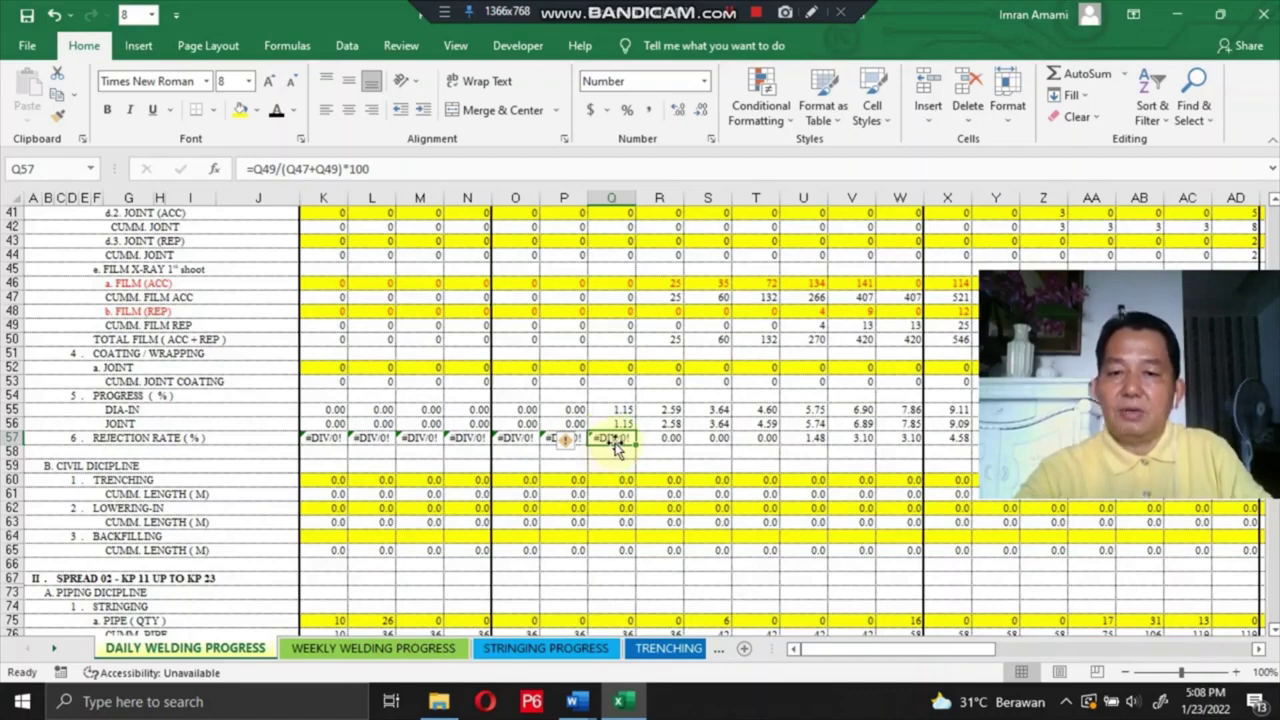
pyautogui.scroll(-2, 632, 430)
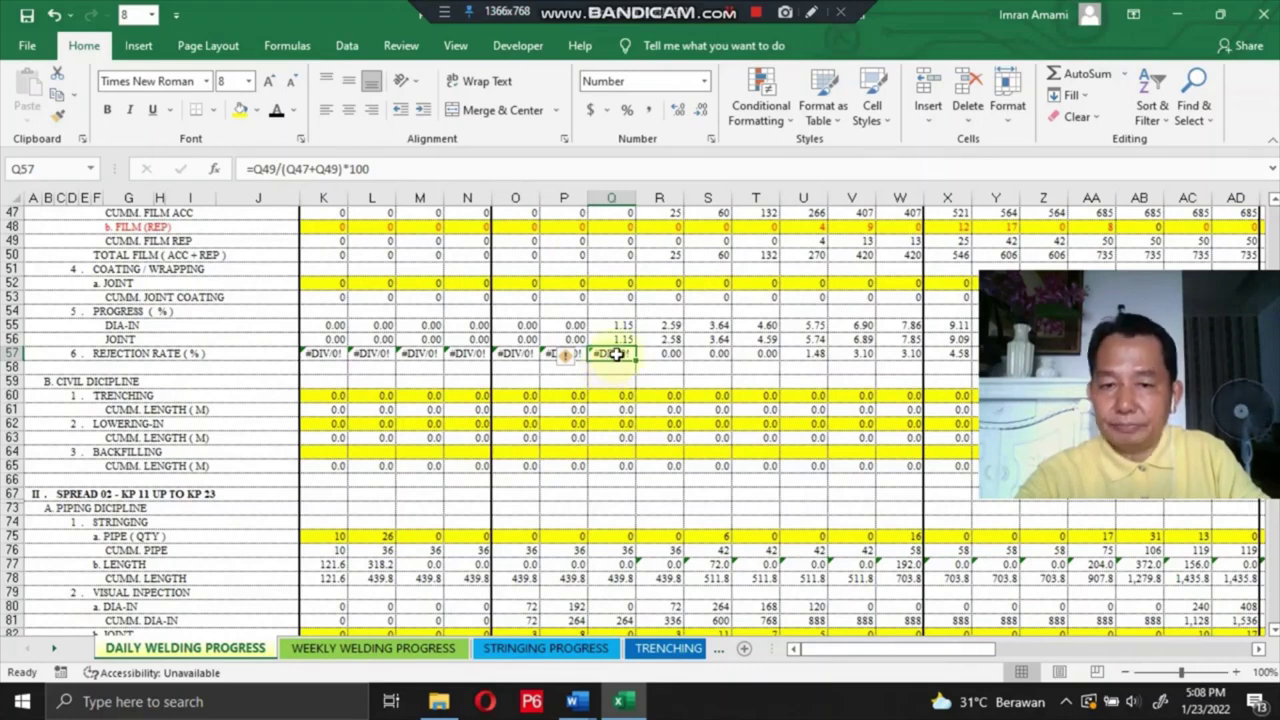
pyautogui.click(660, 354)
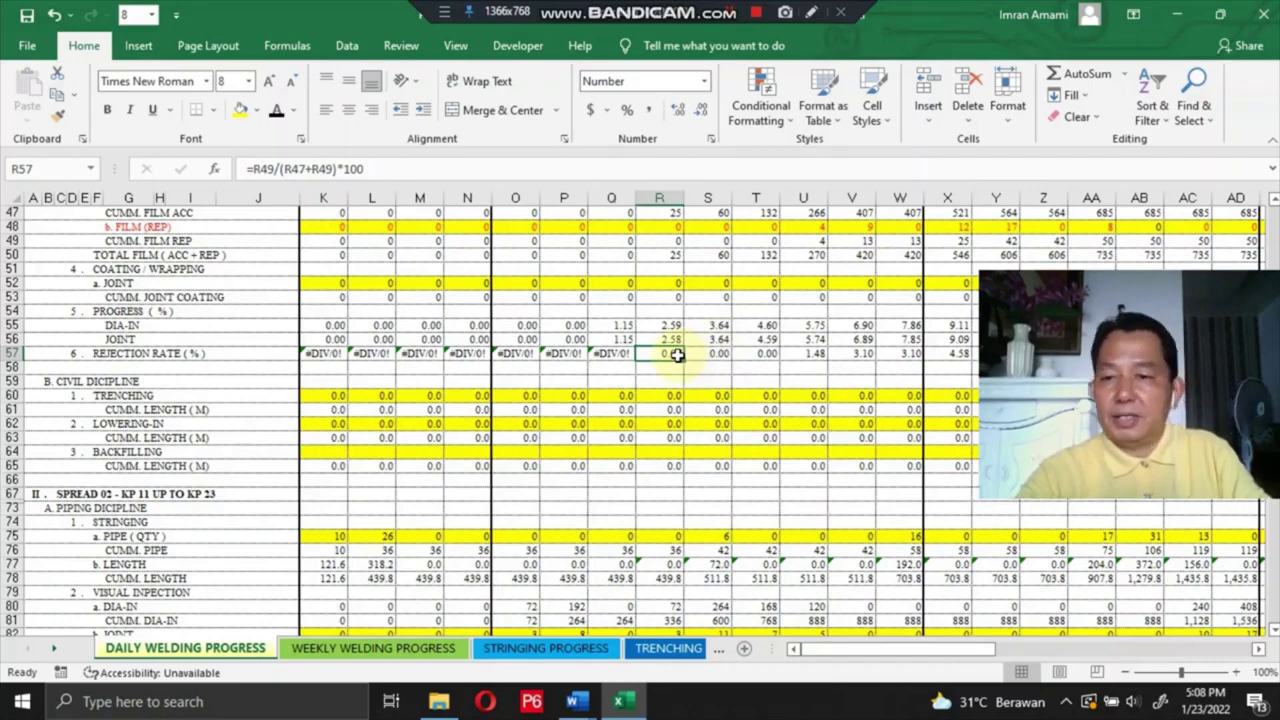
# Inspect the civil discipline rows and the D2 trenching entry, and look through the matching Spread 02 rows down to Spread 03.
pyautogui.scroll(-1, 275, 386)
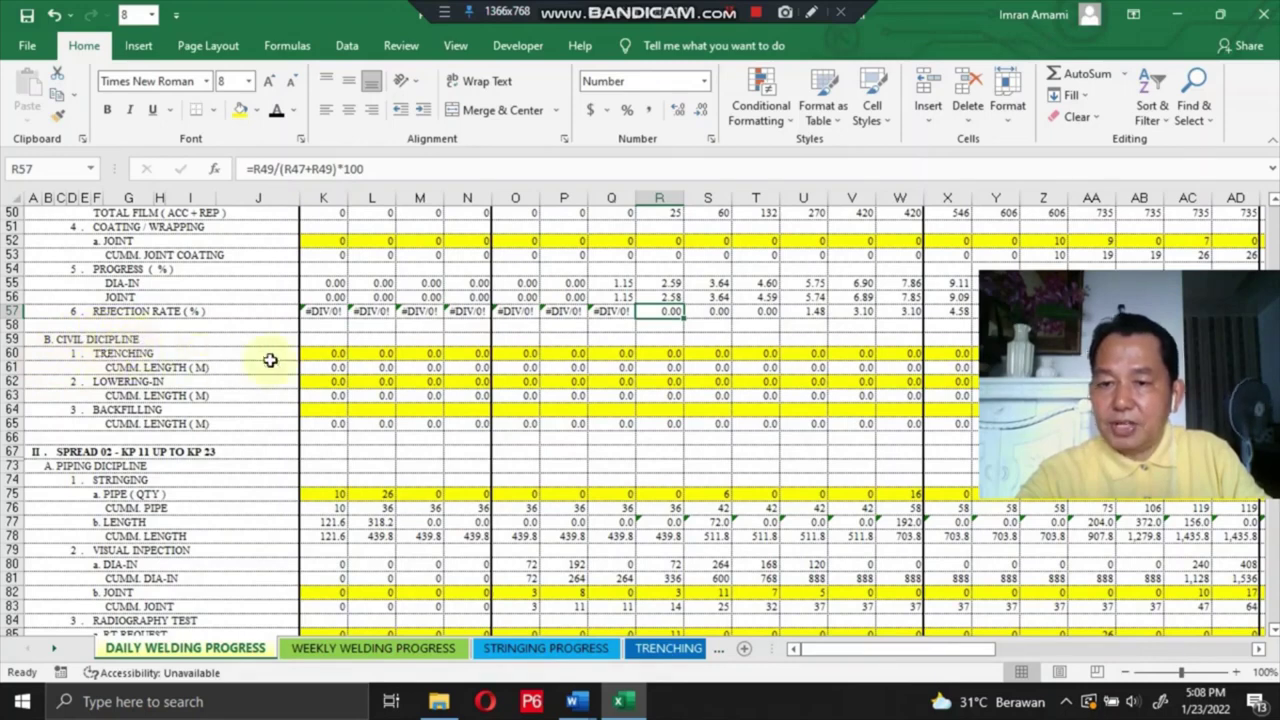
pyautogui.click(576, 354)
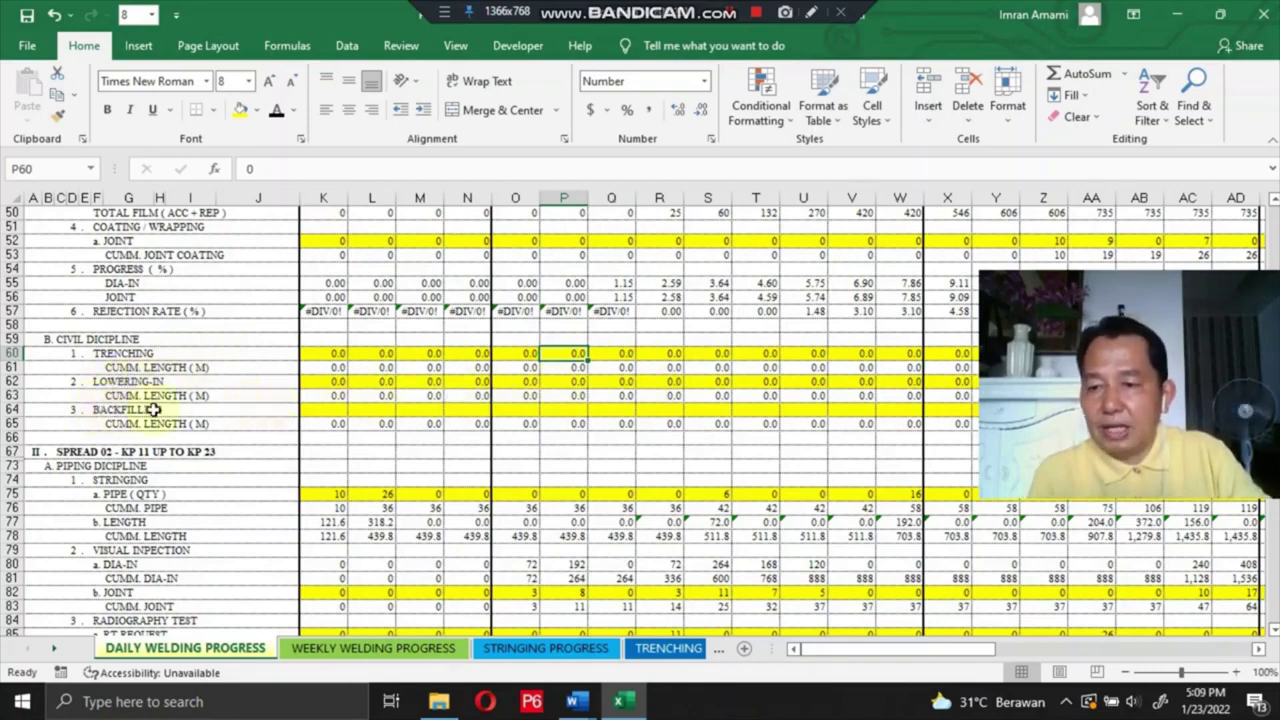
pyautogui.scroll(-1, 639, 415)
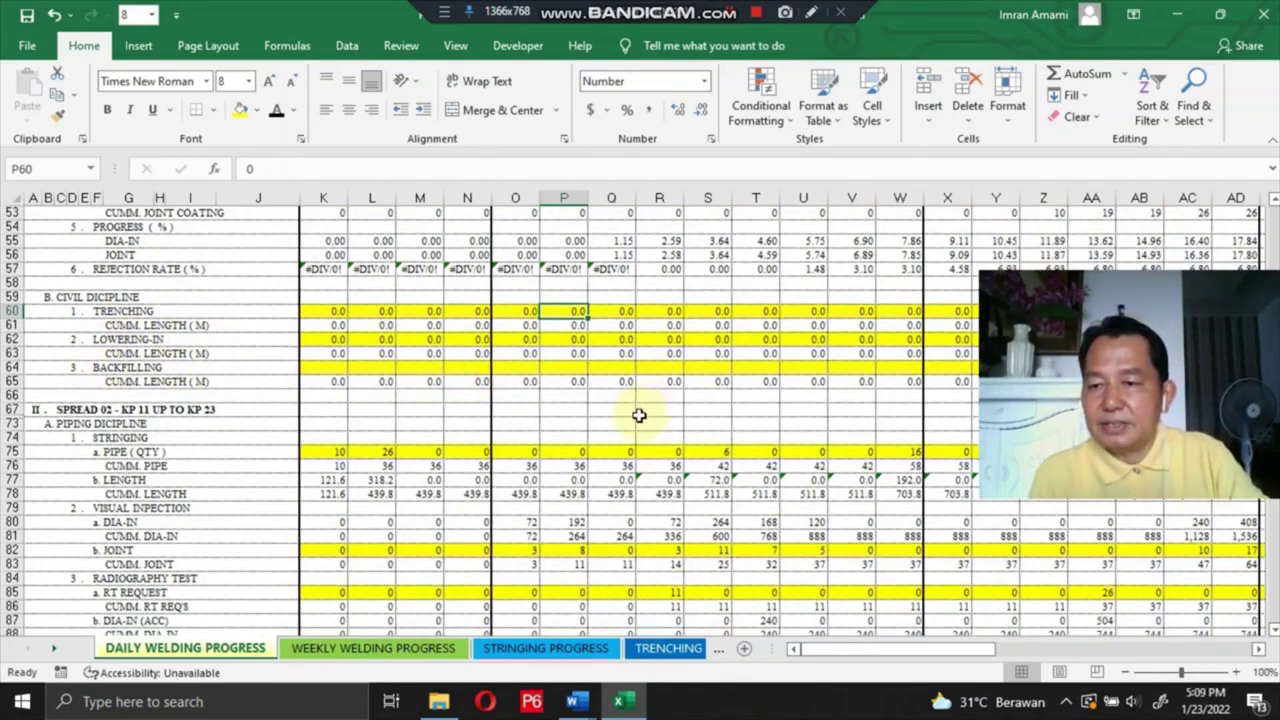
pyautogui.scroll(-1, 636, 414)
pyautogui.scroll(-2, 600, 392)
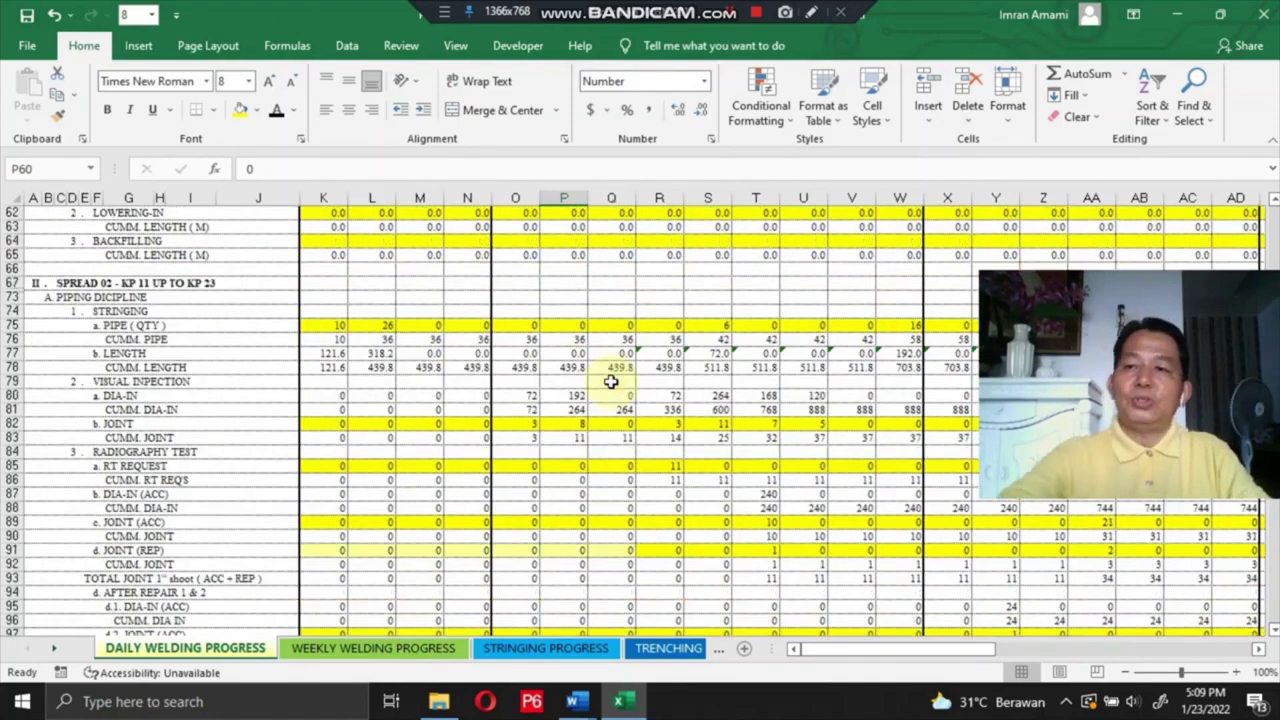
pyautogui.scroll(-1, 455, 386)
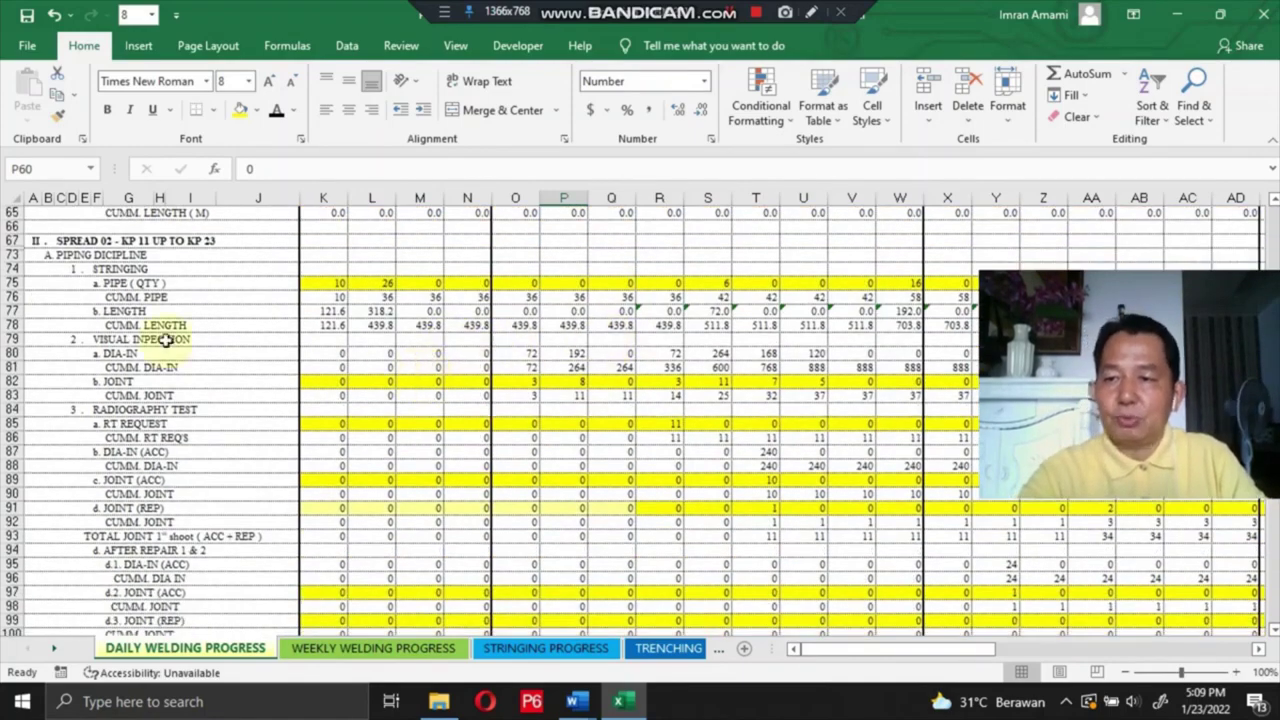
pyautogui.scroll(-10, 206, 314)
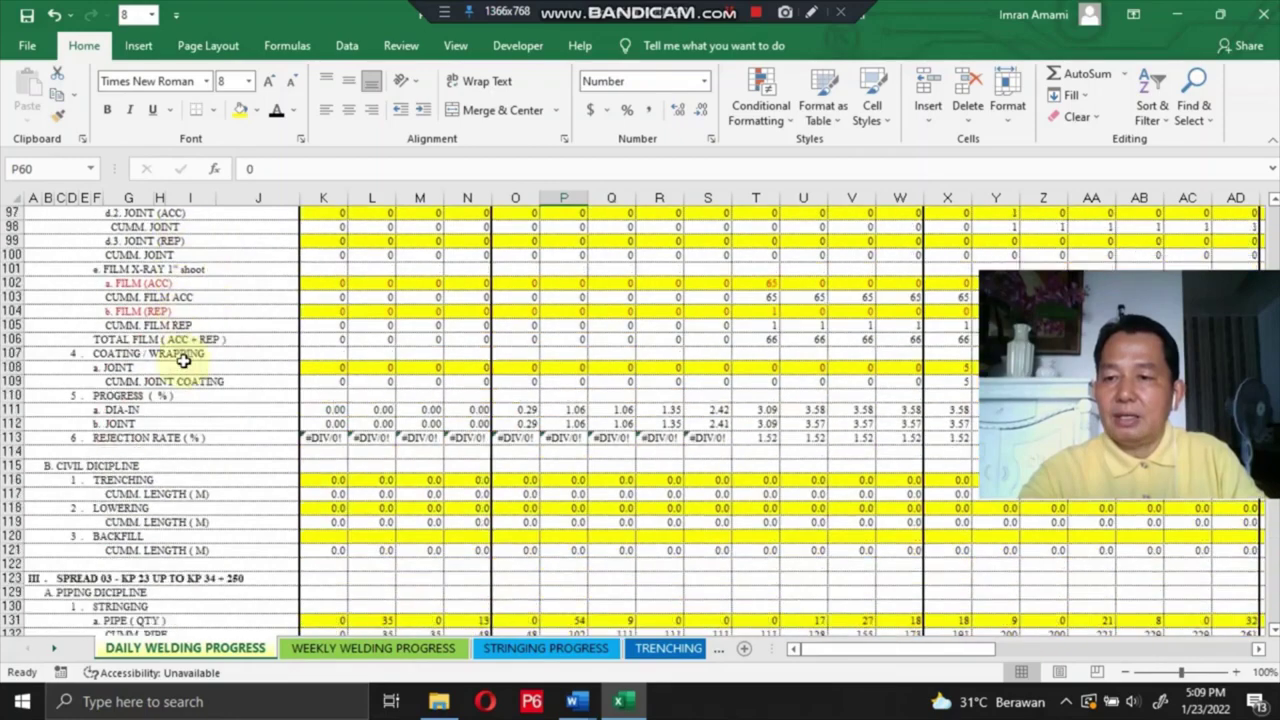
# Look through the Spread 03 stringing, visual inspection, radiography and X-ray film rows on the daily sheet.
pyautogui.scroll(-8, 184, 380)
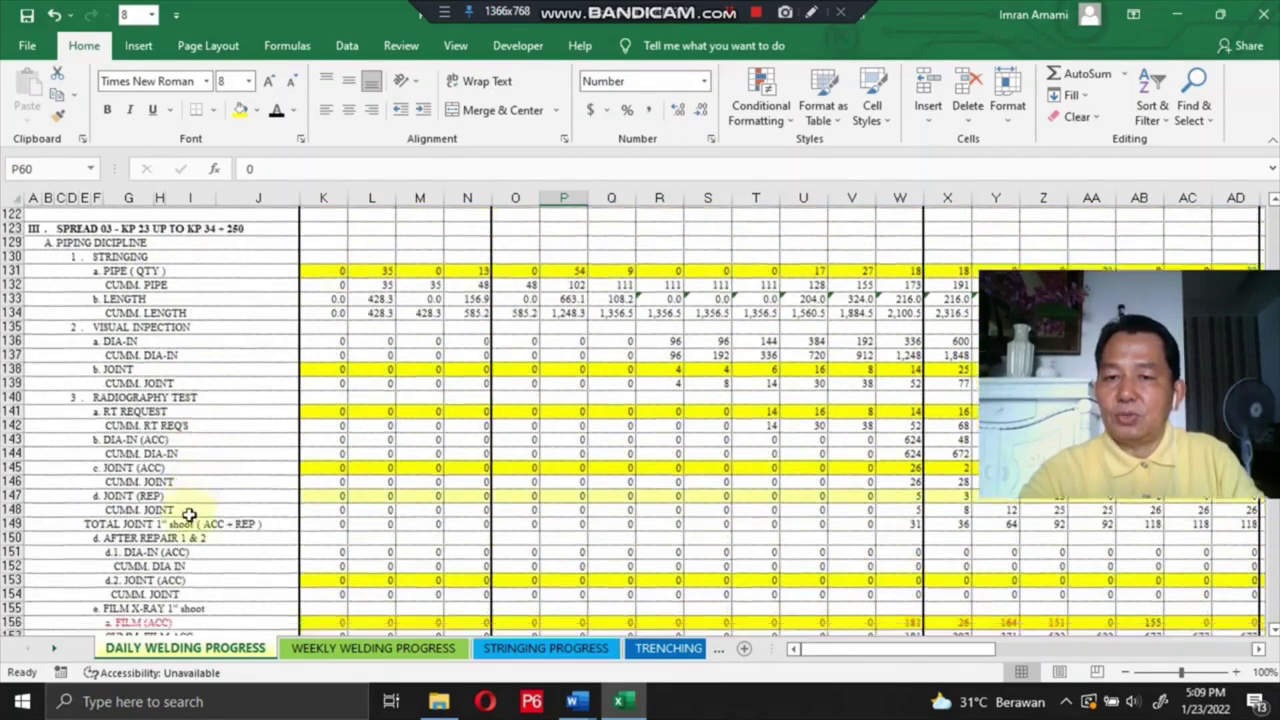
pyautogui.scroll(-6, 189, 514)
pyautogui.scroll(2, 469, 400)
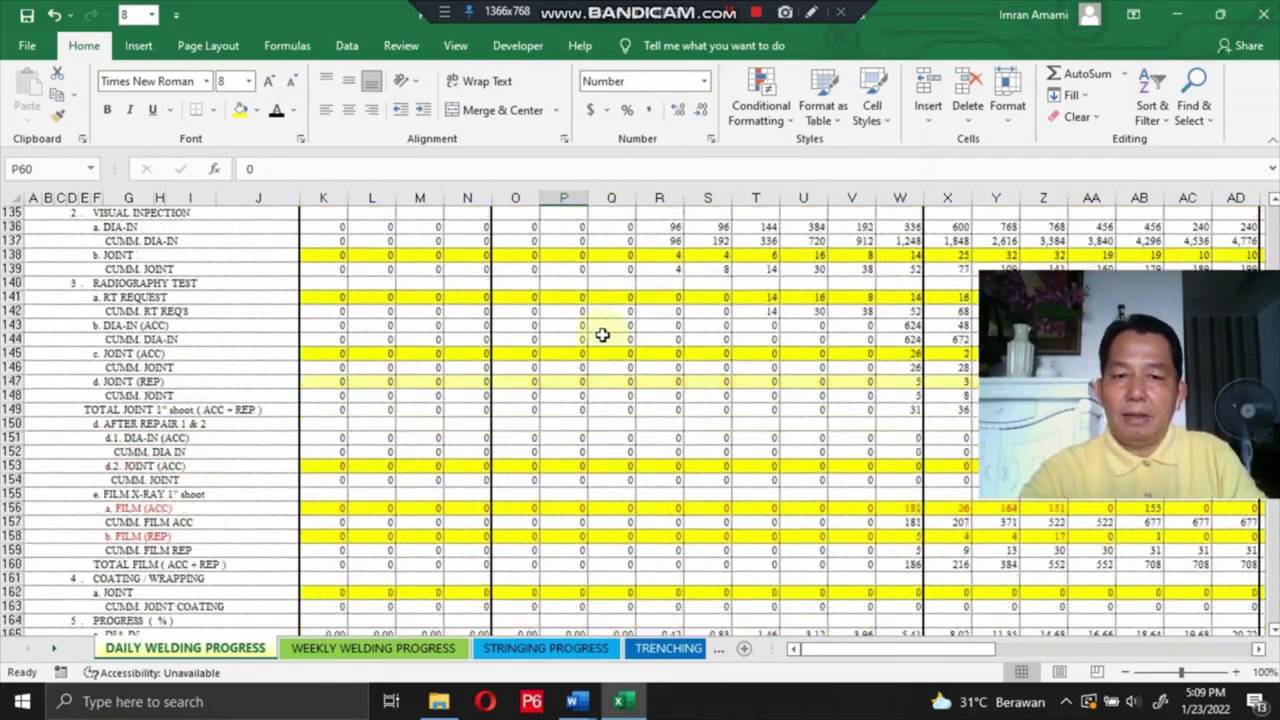
pyautogui.scroll(1, 602, 334)
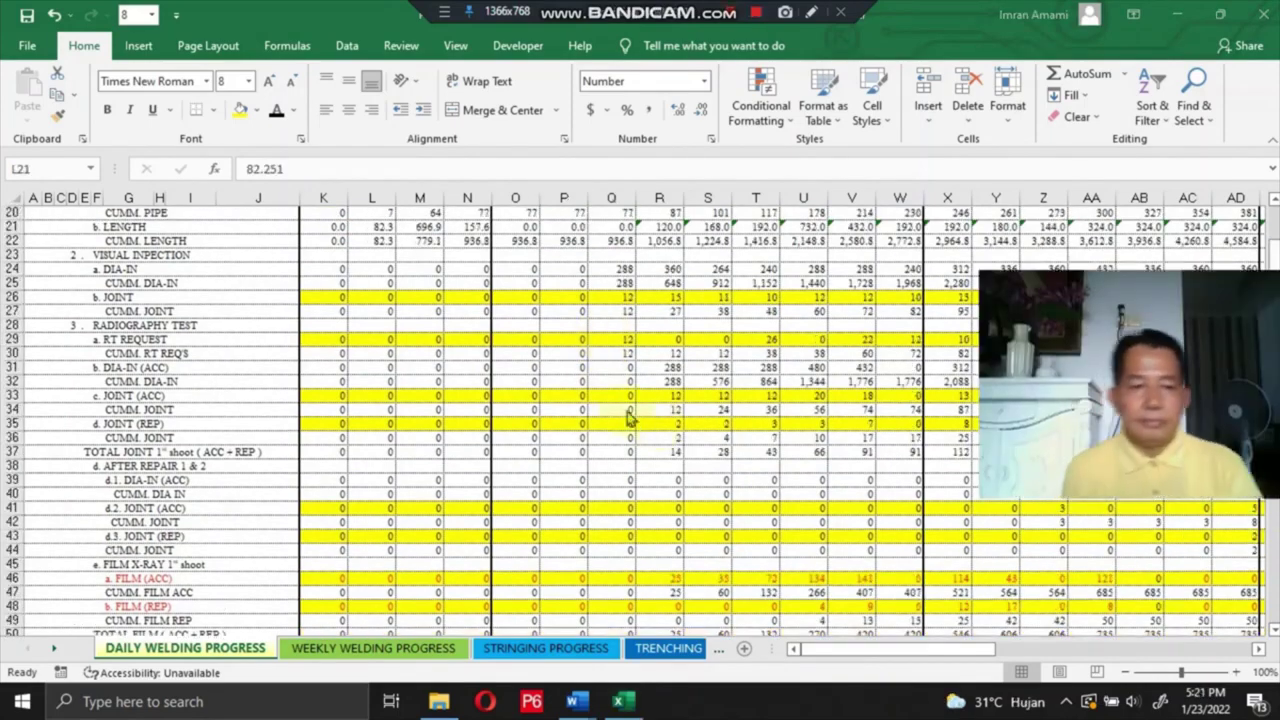
# Review the daily sheet from the Spread 01 date headers and piping rows down through Spread 02 to the start of Spread 03.
pyautogui.scroll(2, 615, 412)
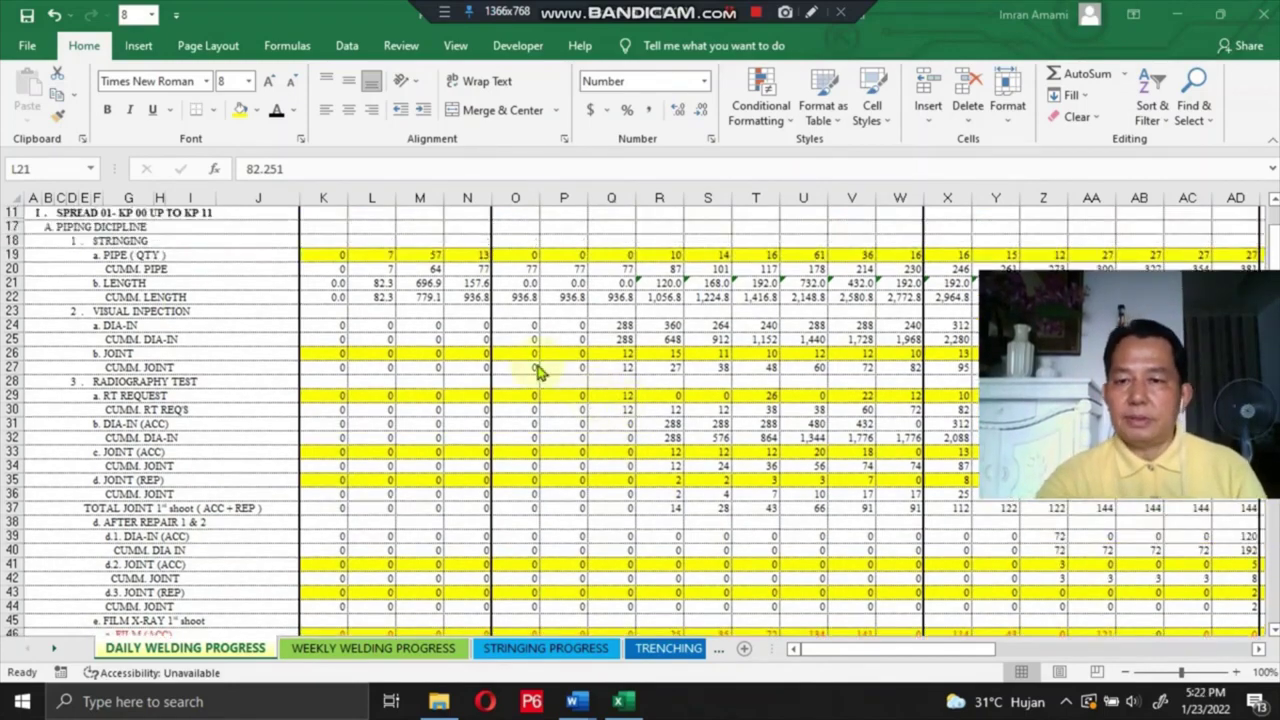
pyautogui.scroll(2, 538, 370)
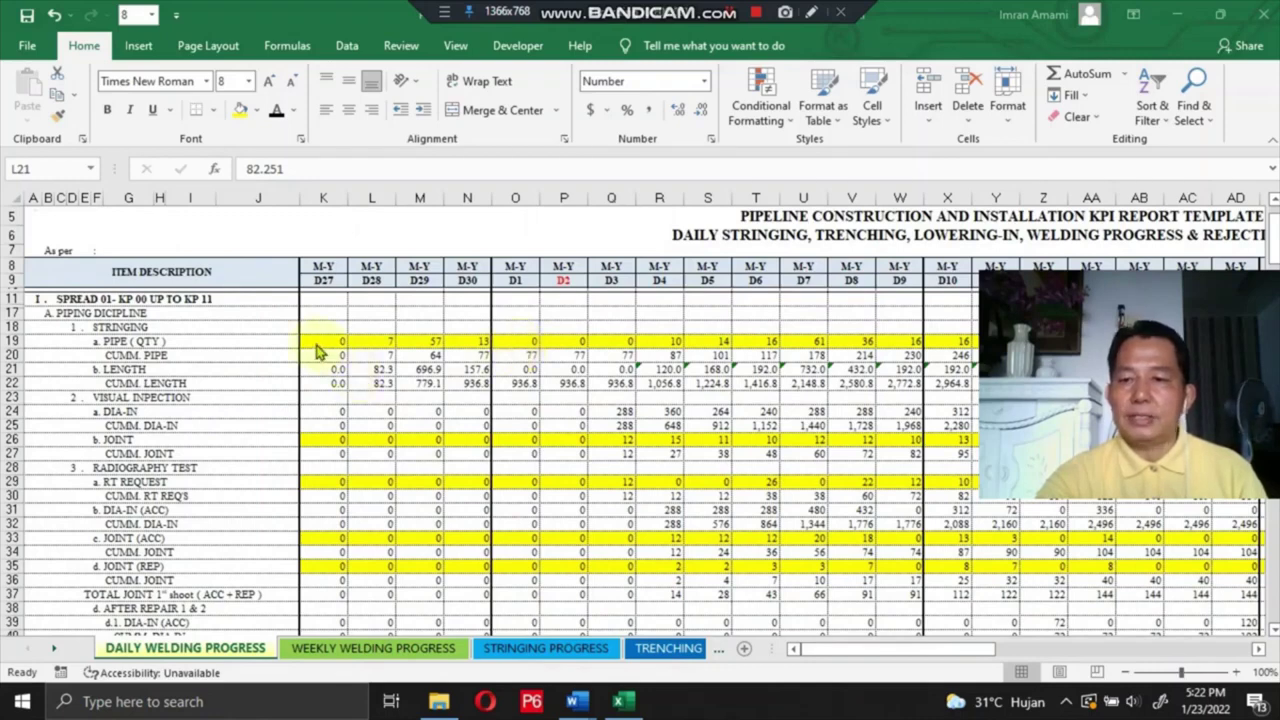
pyautogui.scroll(-2, 570, 352)
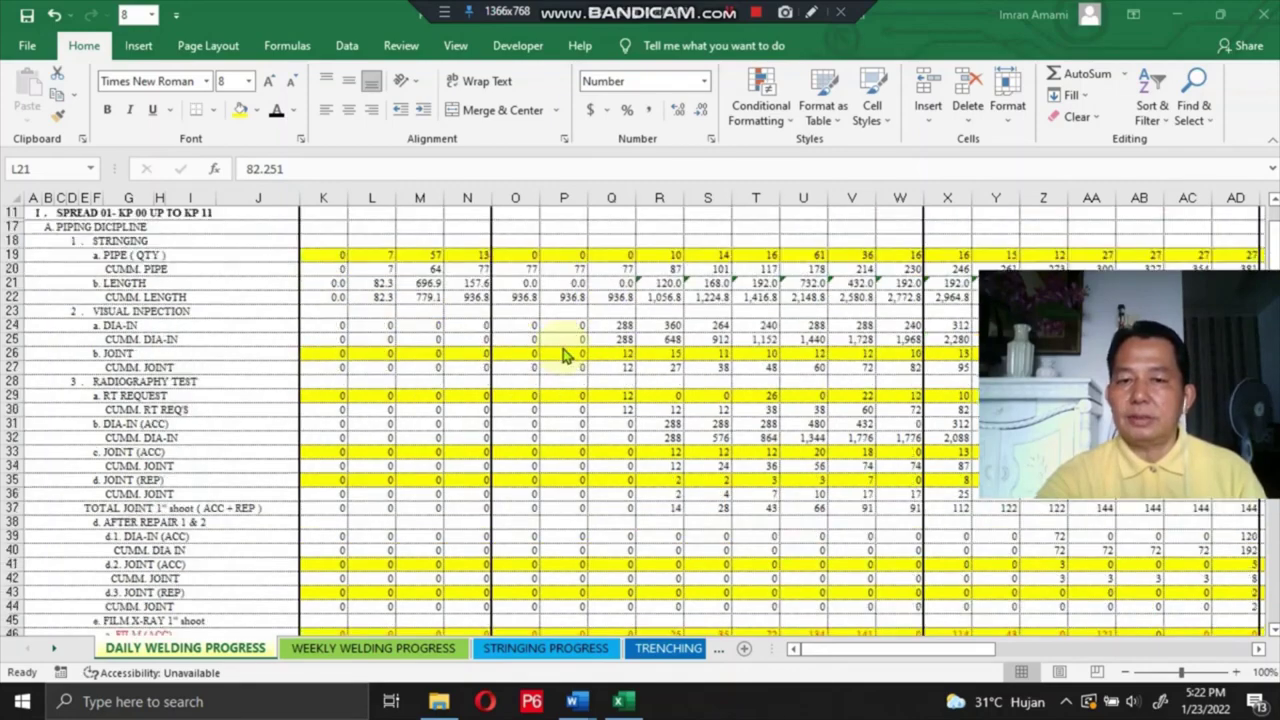
pyautogui.scroll(-4, 555, 362)
pyautogui.scroll(3, 545, 352)
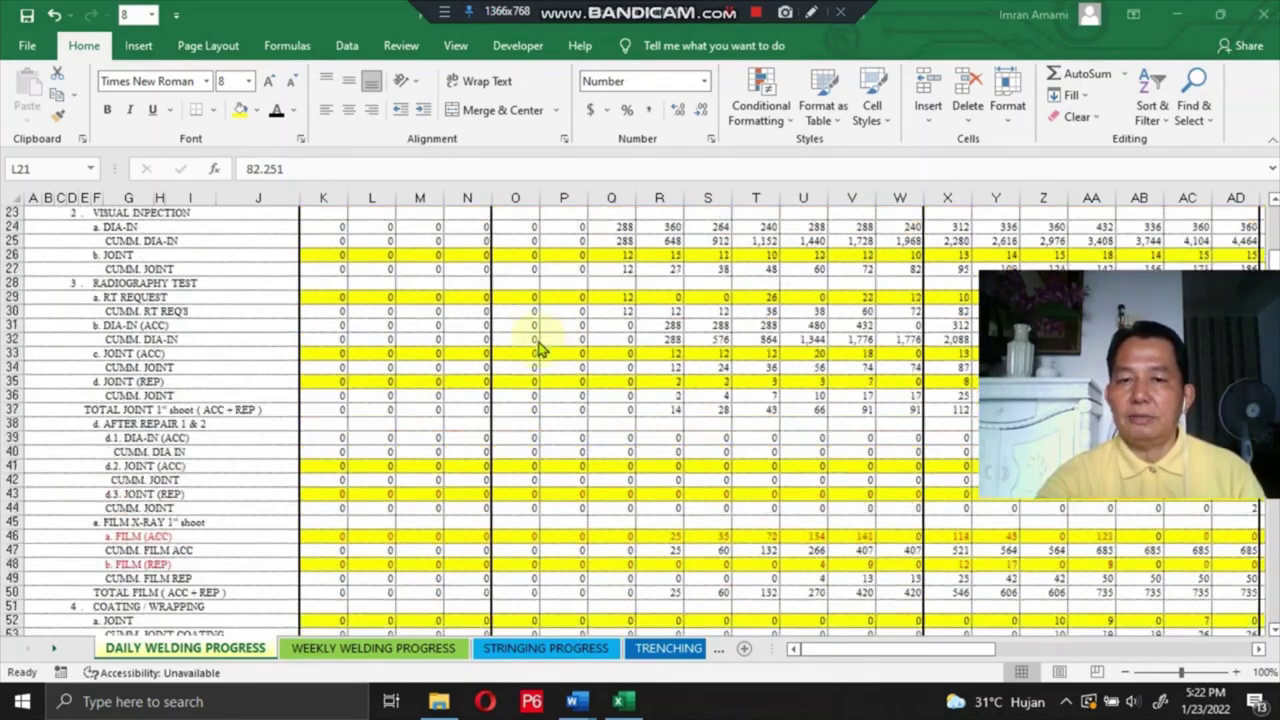
pyautogui.scroll(3, 540, 348)
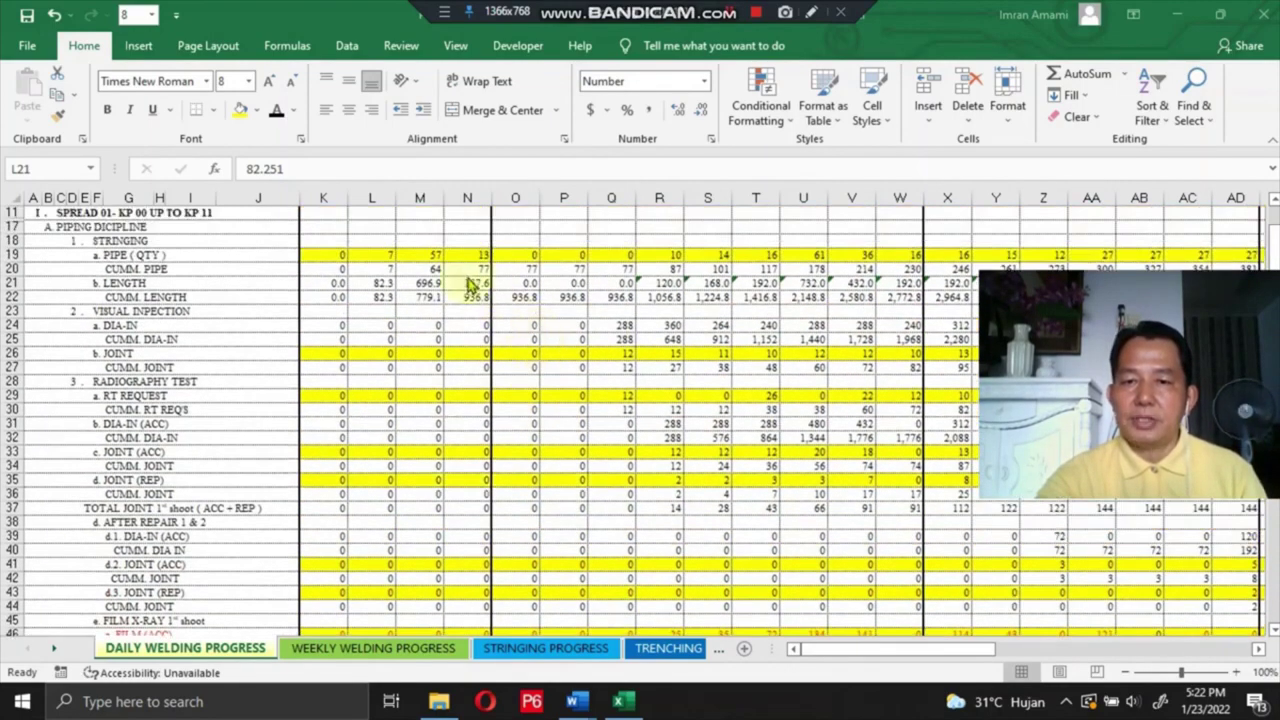
pyautogui.scroll(2, 505, 262)
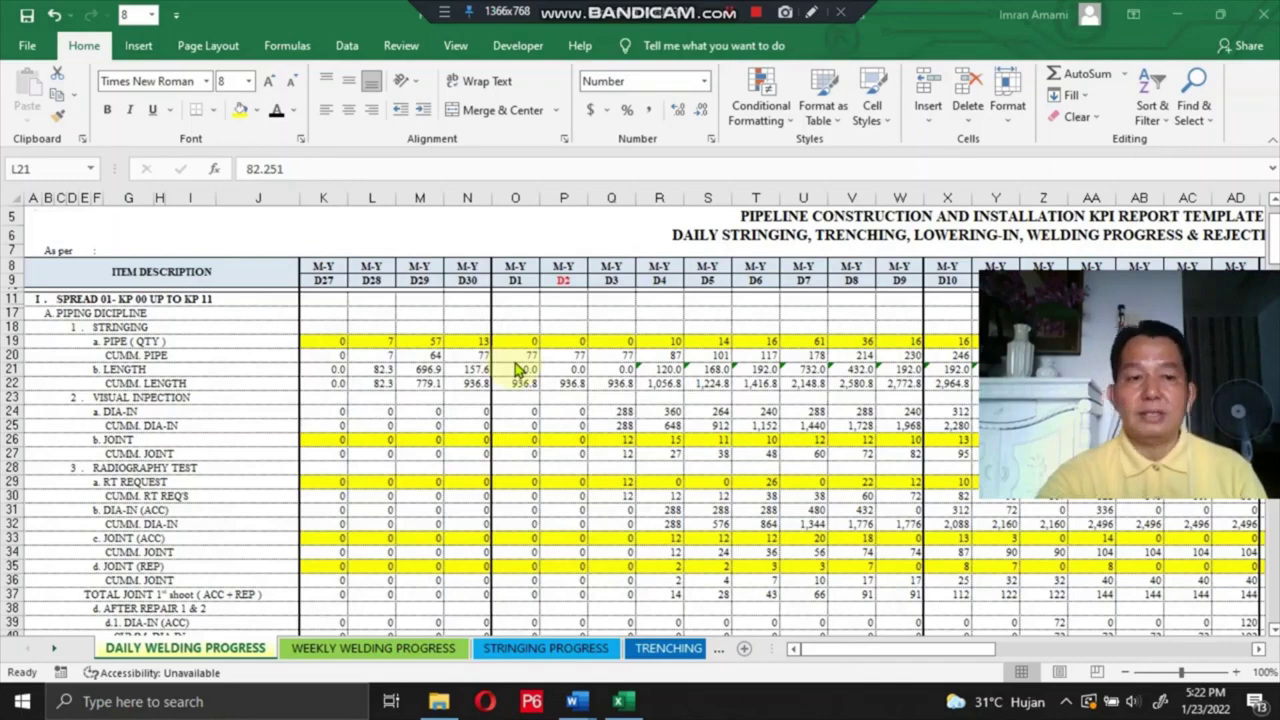
pyautogui.scroll(-5, 520, 360)
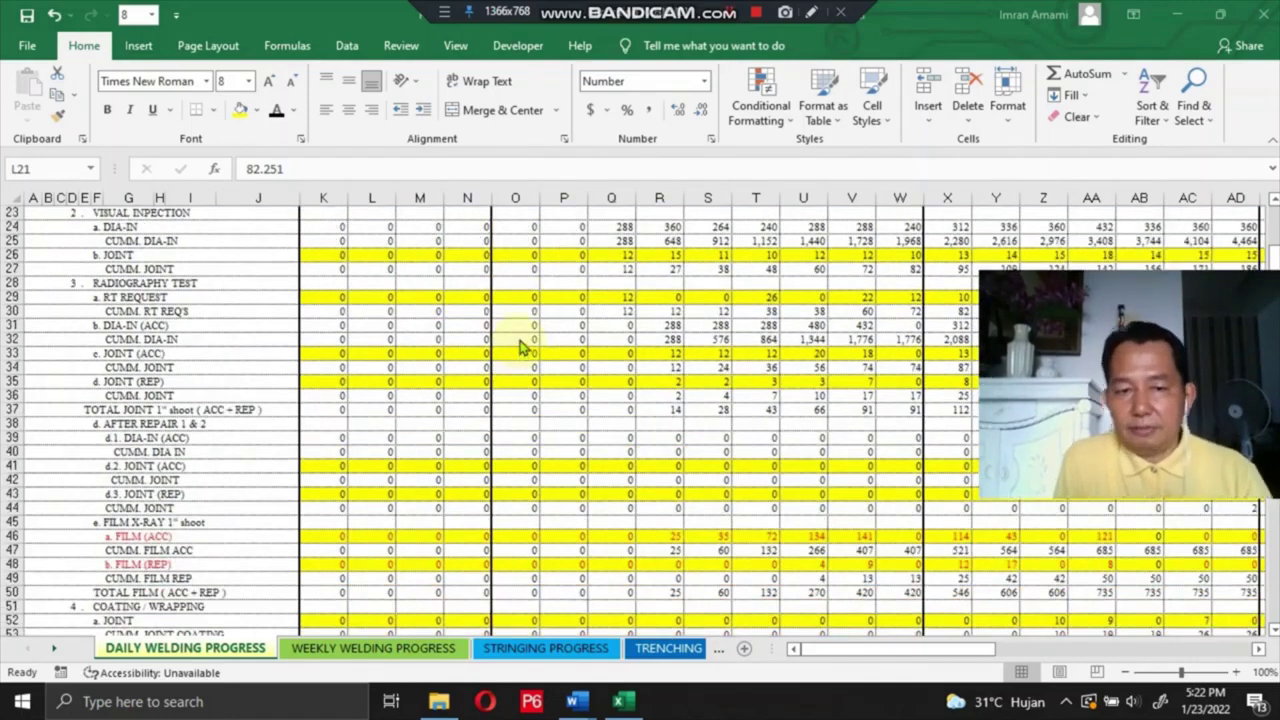
pyautogui.scroll(-18, 520, 347)
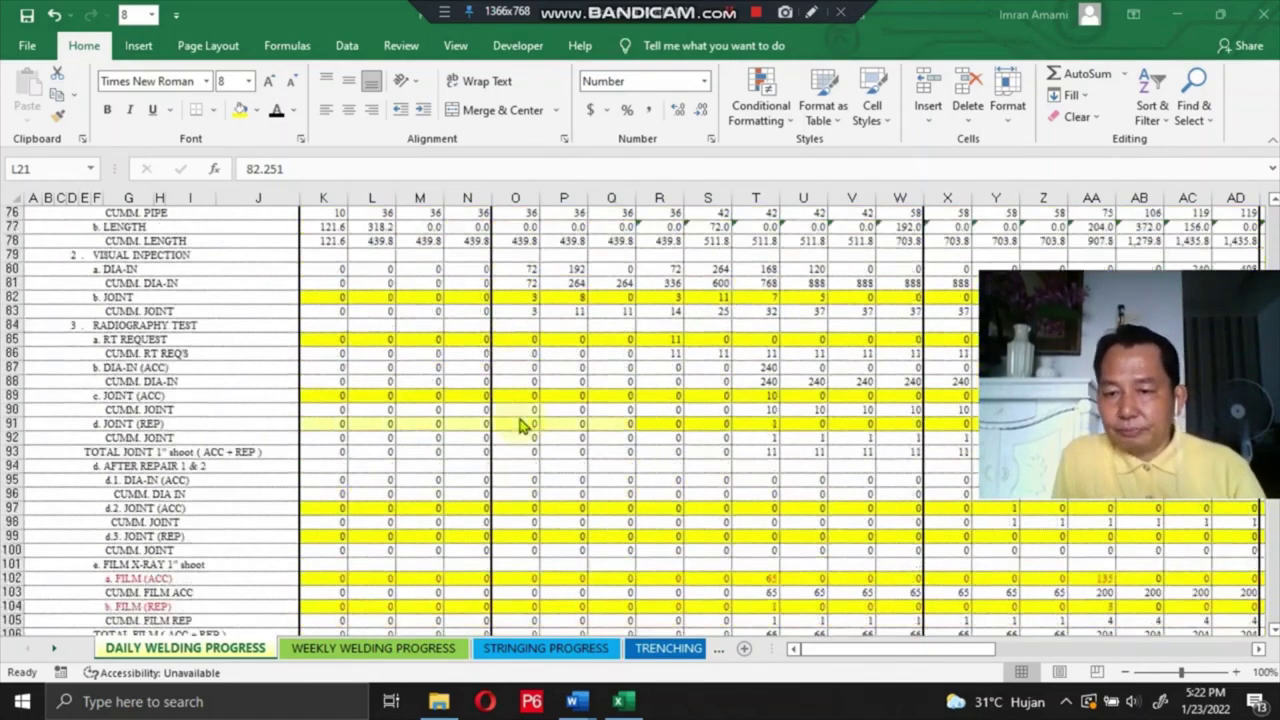
pyautogui.scroll(-7, 530, 440)
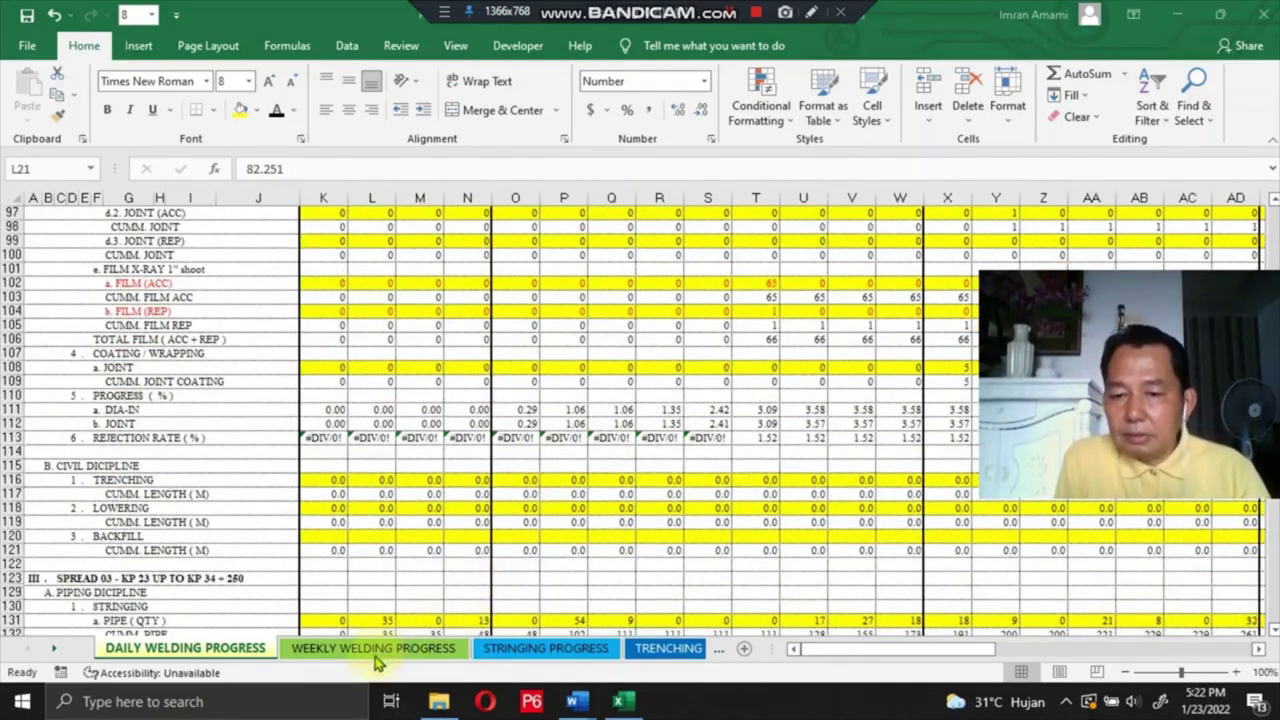
# Open the weekly welding progress sheet and inspect the Spread 01 visual inspection dia-inch formula for W1.
pyautogui.click(376, 656)
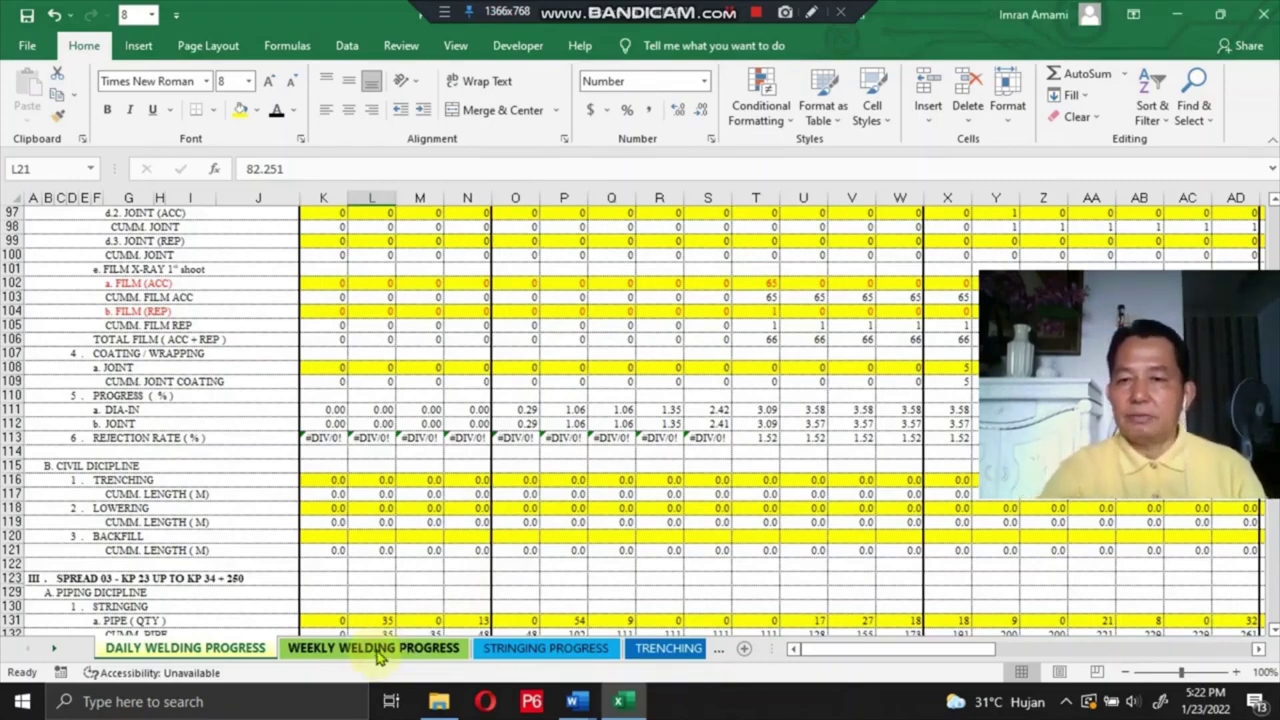
pyautogui.click(378, 652)
pyautogui.scroll(20, 420, 543)
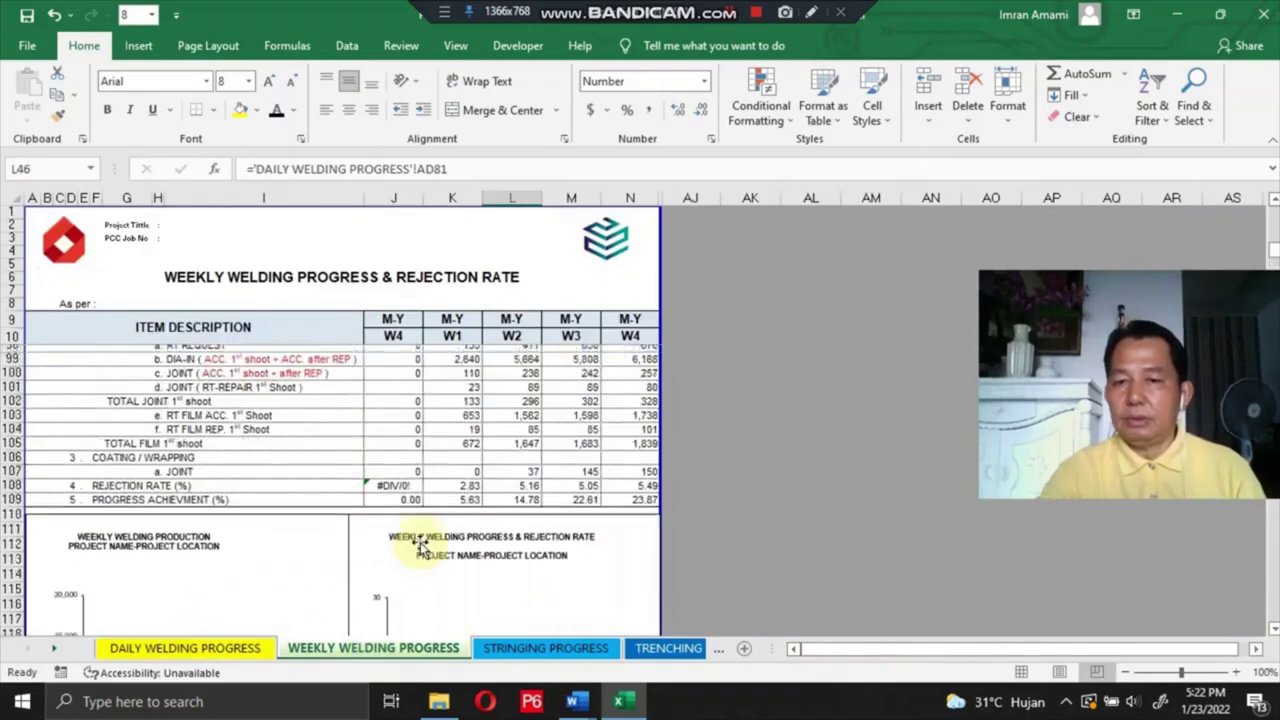
pyautogui.click(466, 383)
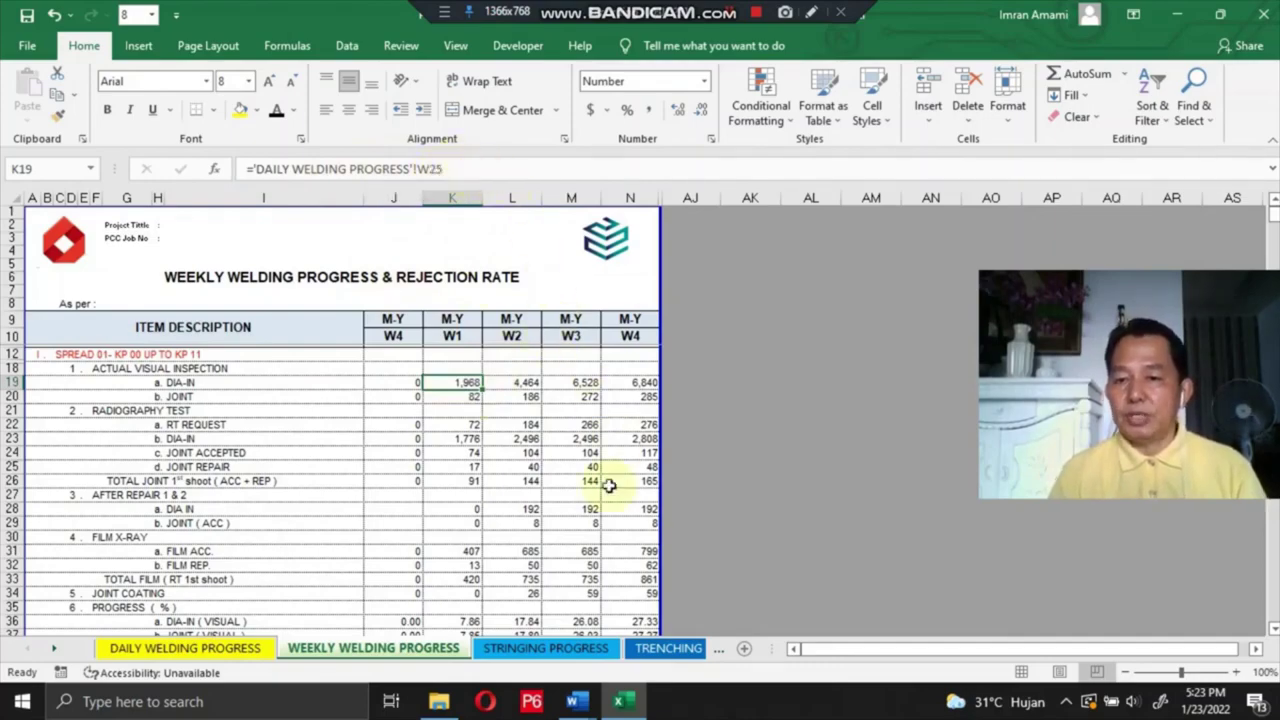
# Trace the weekly W1 dia-inch reference to cell W25, the Spread 01 cumulative visual dia-inch for D9, on the daily sheet.
pyautogui.click(185, 648)
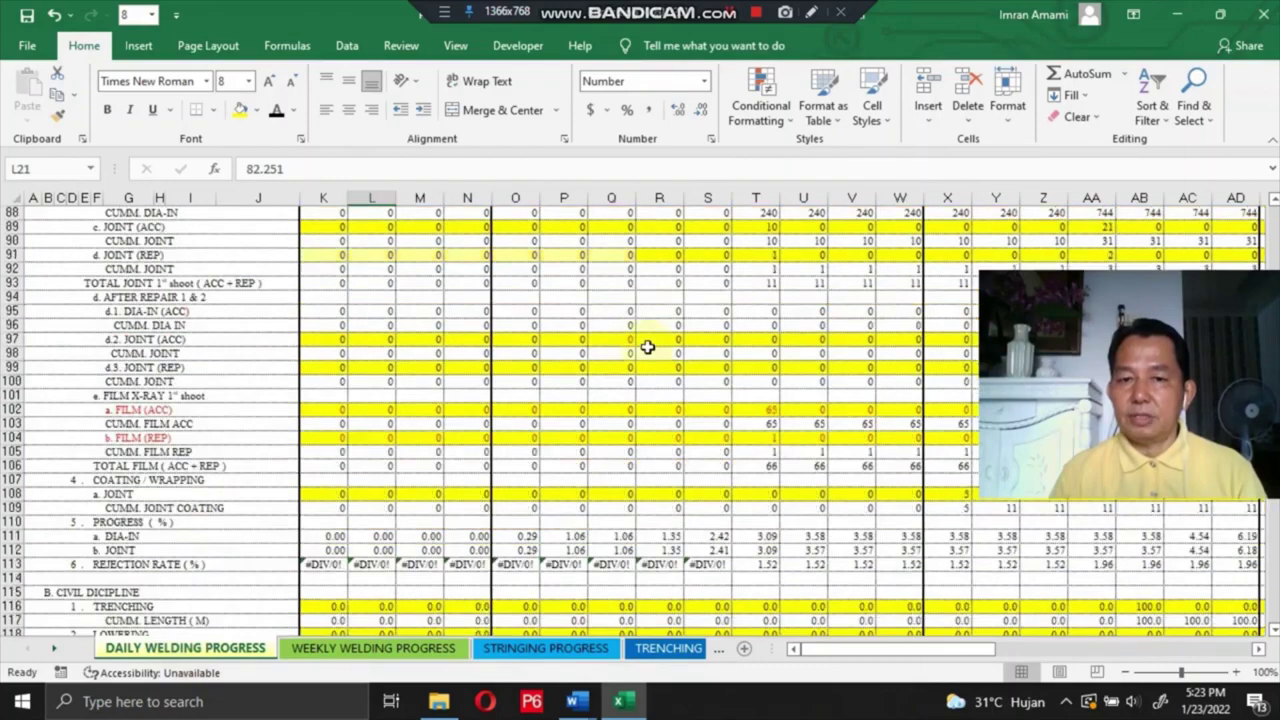
pyautogui.scroll(-9, 645, 349)
pyautogui.scroll(20, 623, 366)
pyautogui.scroll(-5, 600, 420)
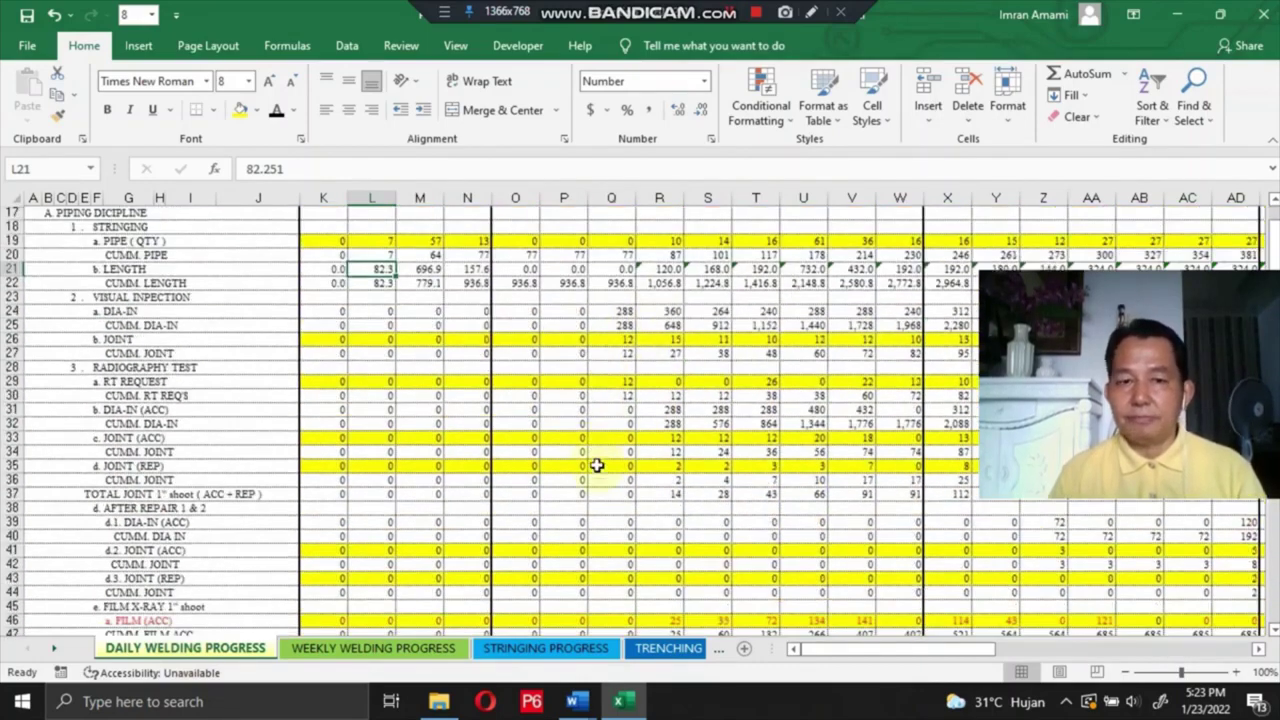
pyautogui.click(906, 241)
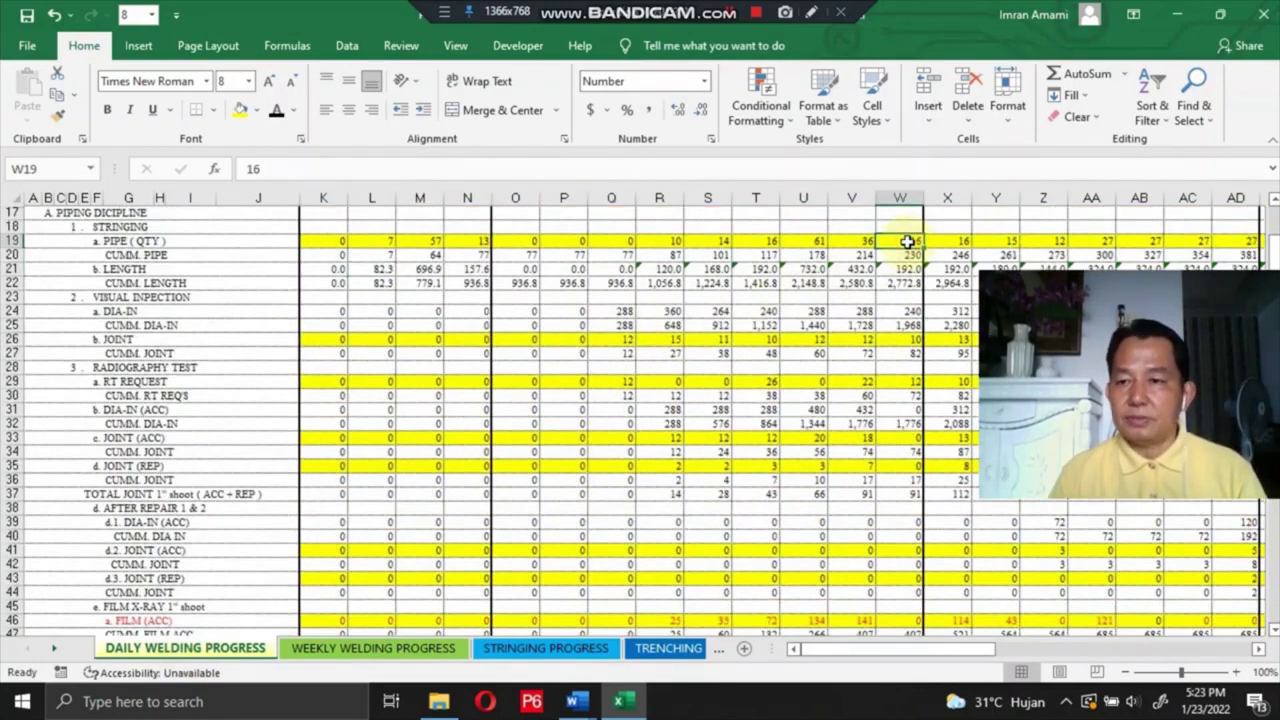
pyautogui.click(130, 325)
pyautogui.press('Right')
pyautogui.press('Right')
pyautogui.press('Right')
pyautogui.press('Right')
pyautogui.press('Right')
pyautogui.press('Right')
pyautogui.press('Right')
pyautogui.press('Right')
pyautogui.press('Right')
pyautogui.press('Right')
pyautogui.press('Right')
pyautogui.press('Right')
pyautogui.press('Right')
pyautogui.press('Right')
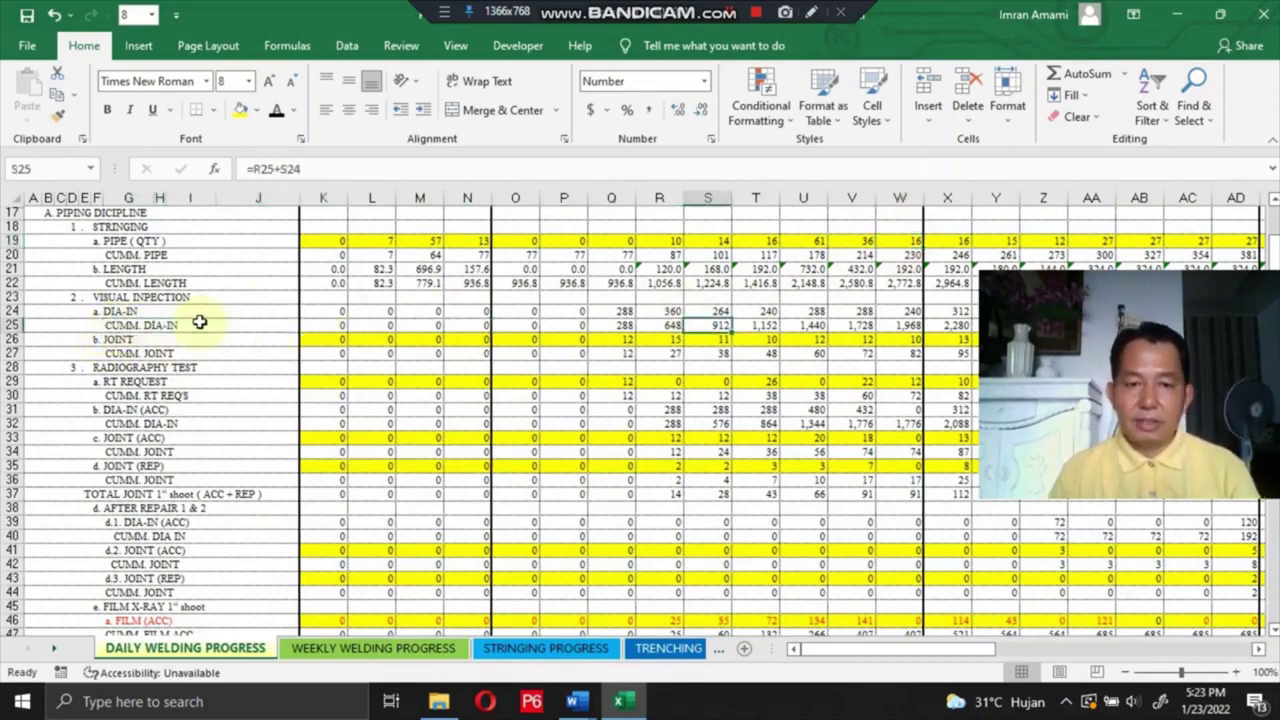
pyautogui.press('Right')
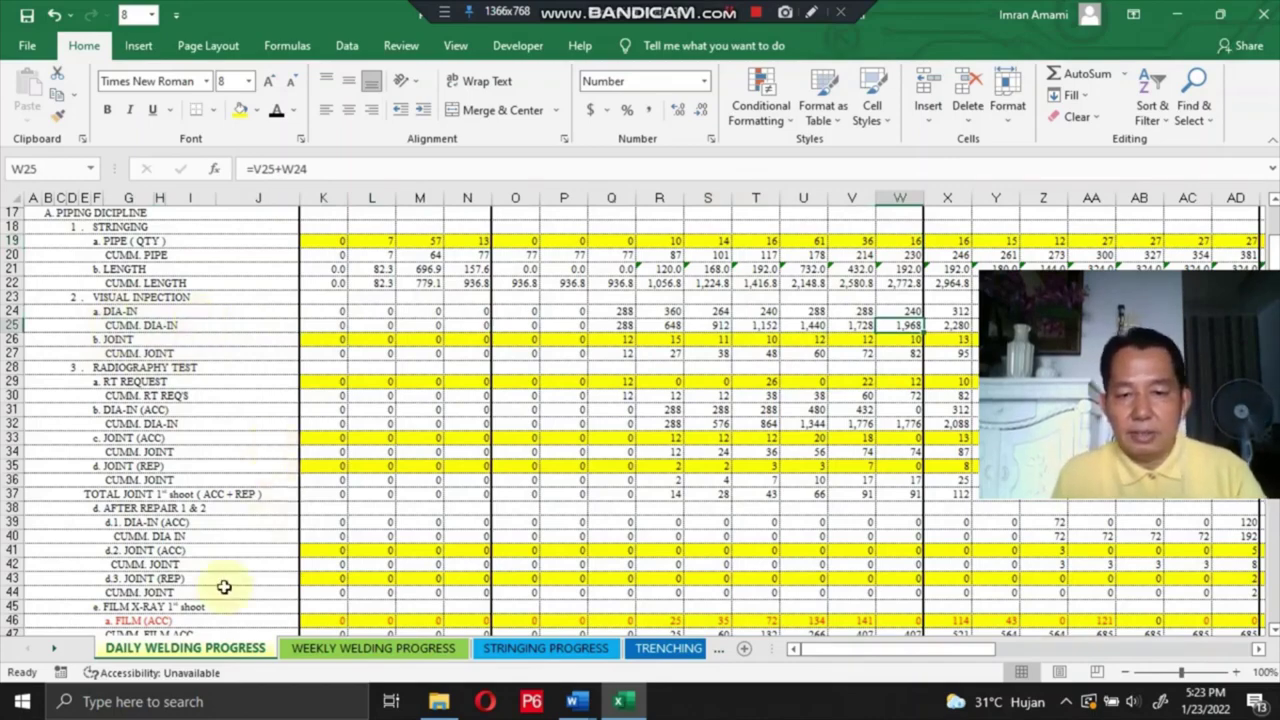
# Return to the weekly sheet and check the W1 dia-inch cell against its daily sheet source.
pyautogui.click(345, 649)
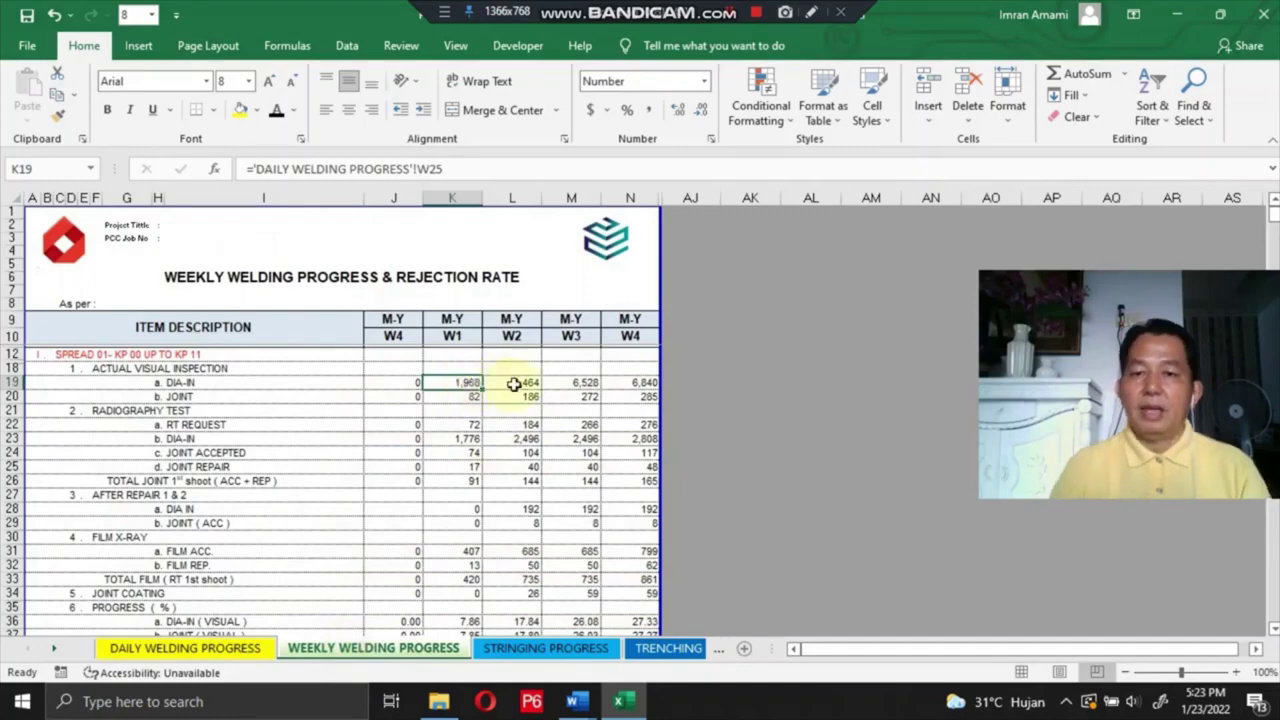
pyautogui.scroll(-3, 478, 398)
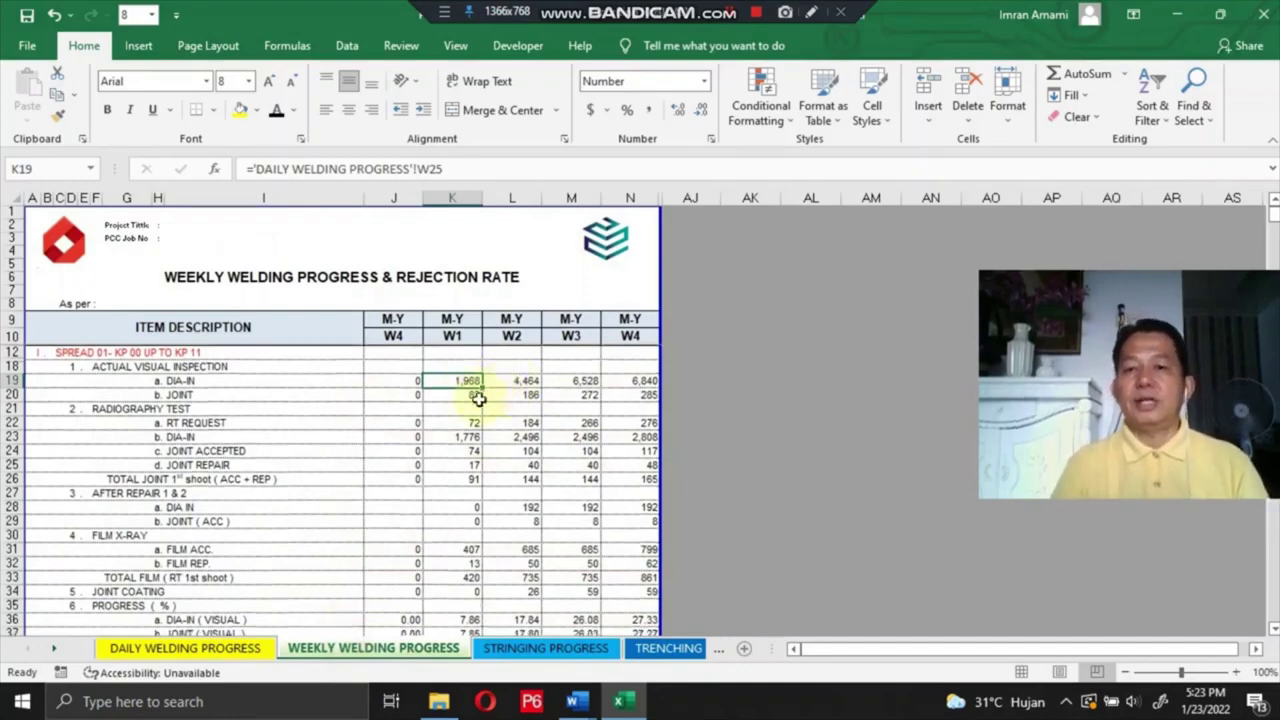
pyautogui.scroll(3, 474, 396)
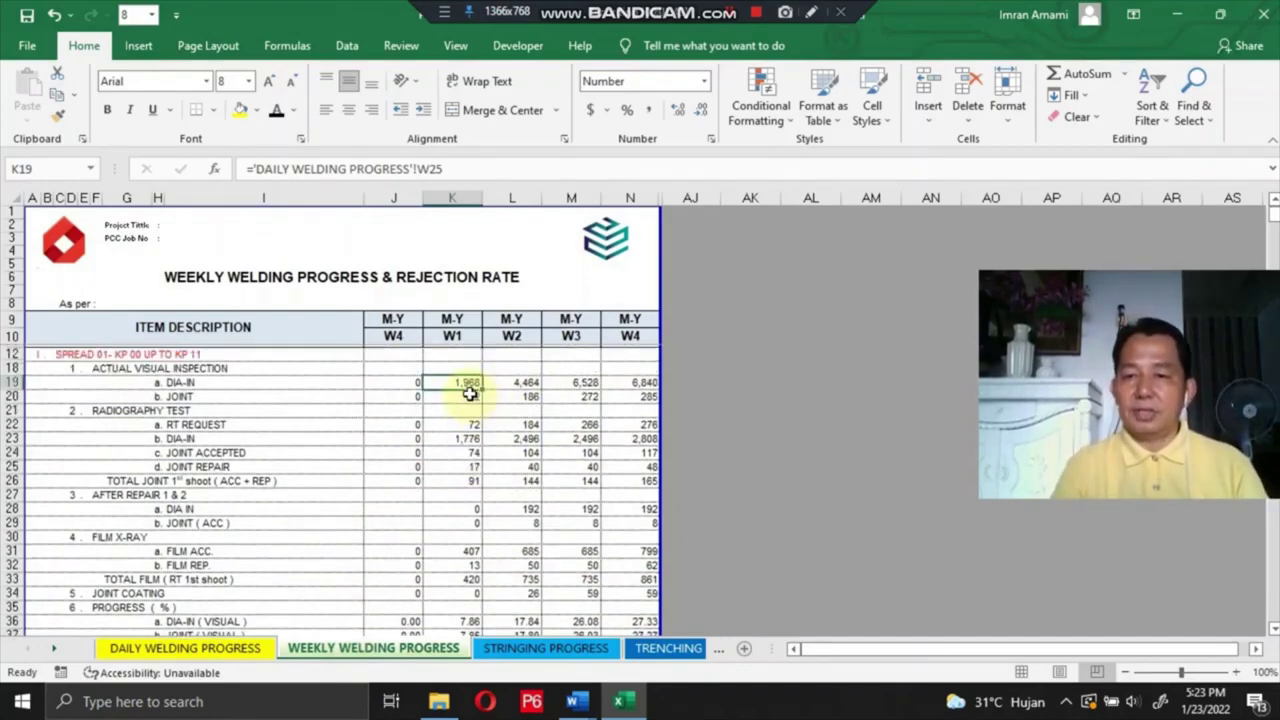
# Examine the weekly grand total rows and the welding production and rejection rate charts.
pyautogui.scroll(-20, 470, 394)
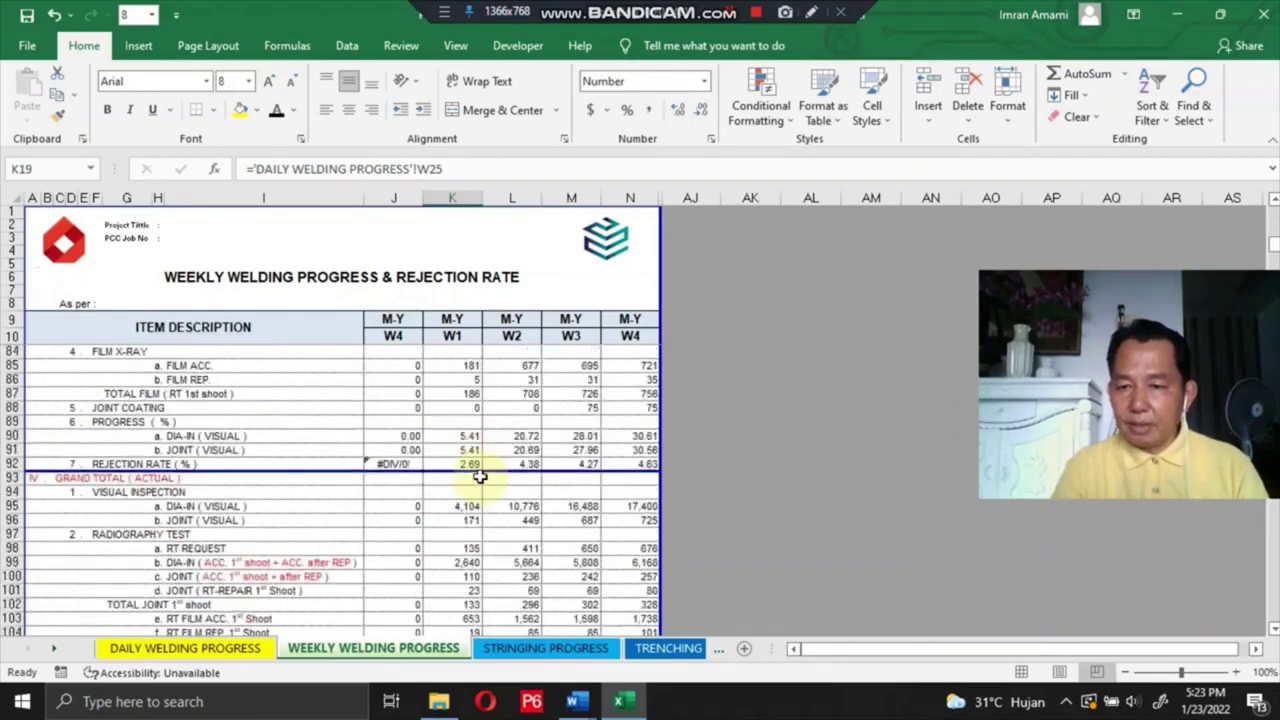
pyautogui.scroll(-8, 480, 478)
pyautogui.scroll(-5, 476, 459)
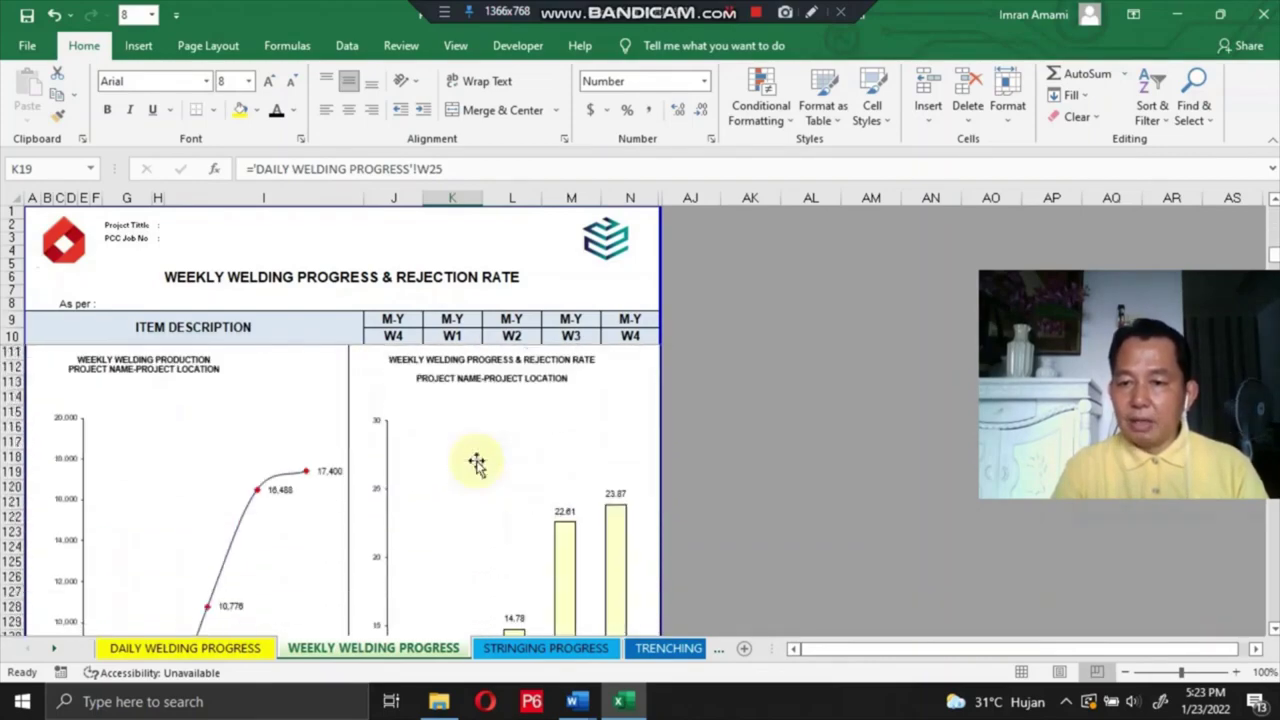
pyautogui.scroll(3, 476, 462)
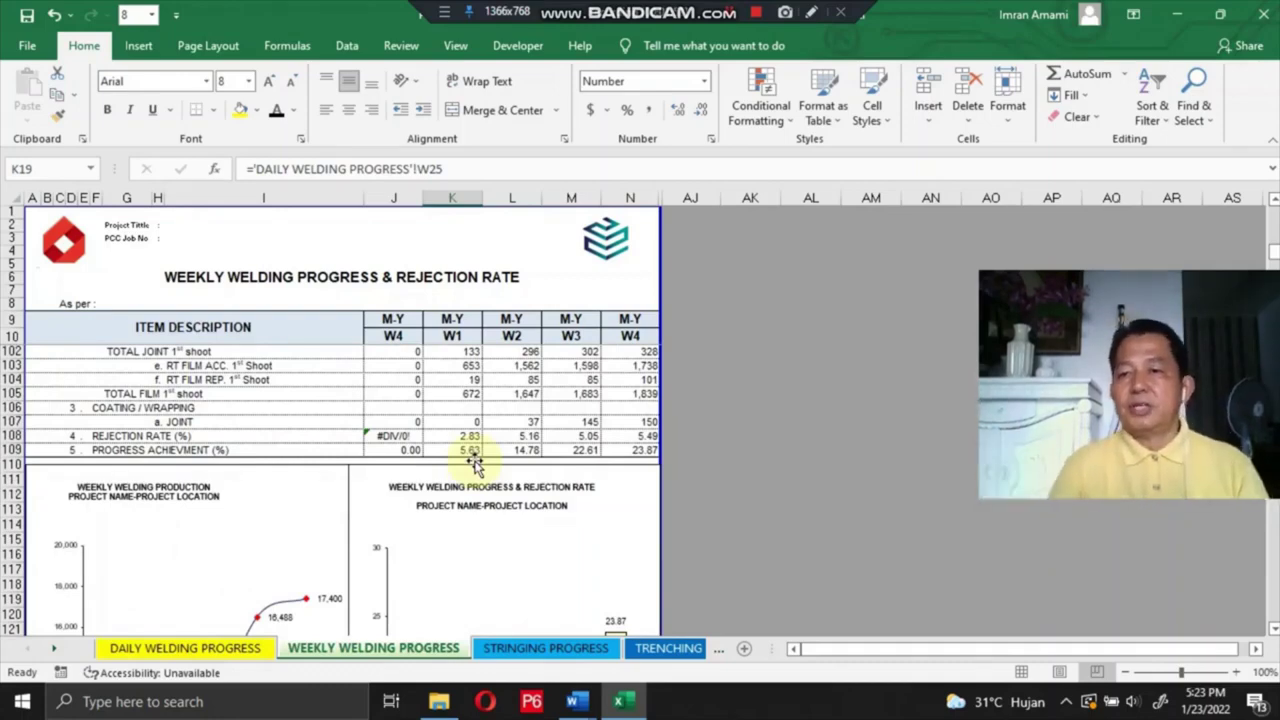
pyautogui.scroll(-10, 474, 462)
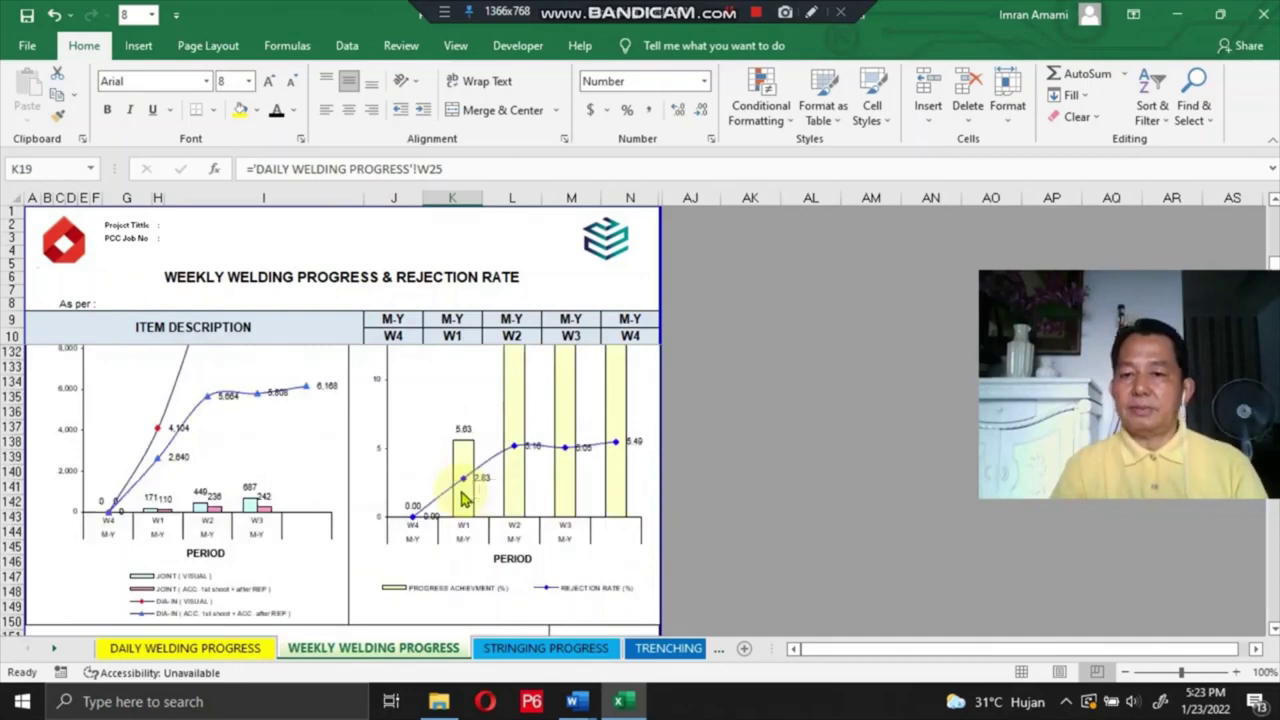
pyautogui.scroll(4, 458, 492)
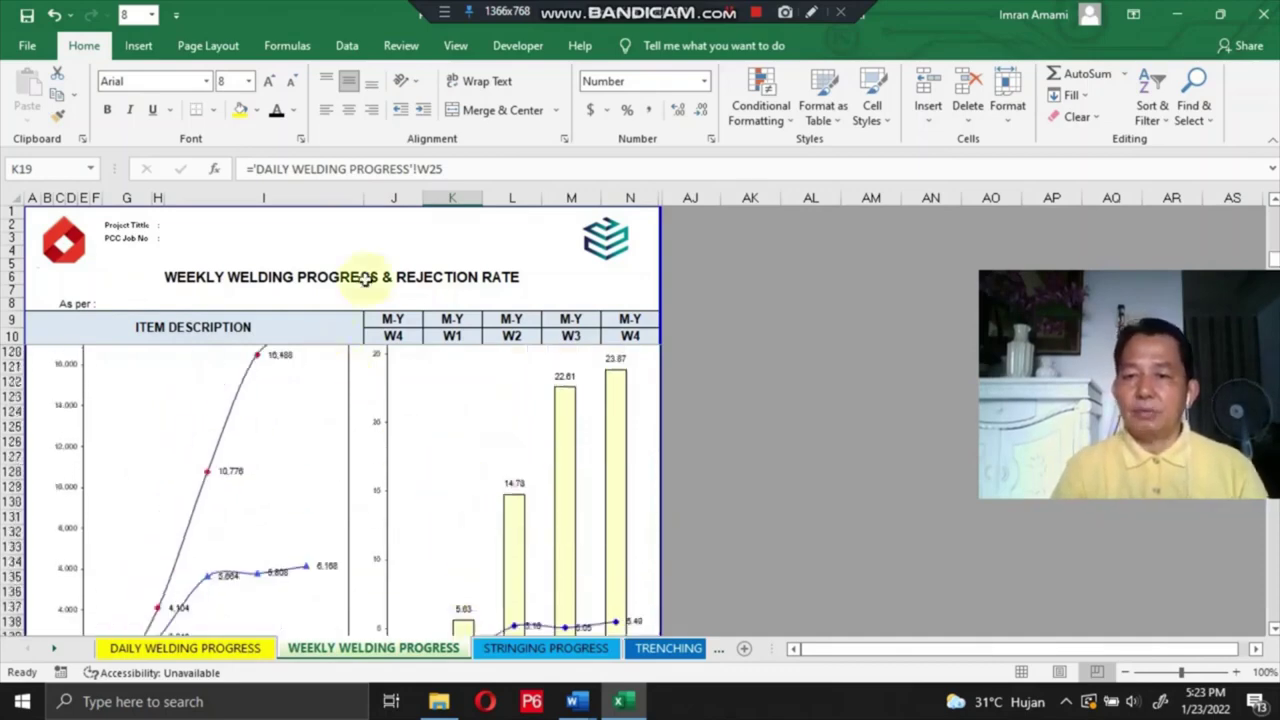
# Open the stringing progress sheet and examine the Spread 01 D4 pipe quantity formula linked to the daily sheet.
pyautogui.click(546, 648)
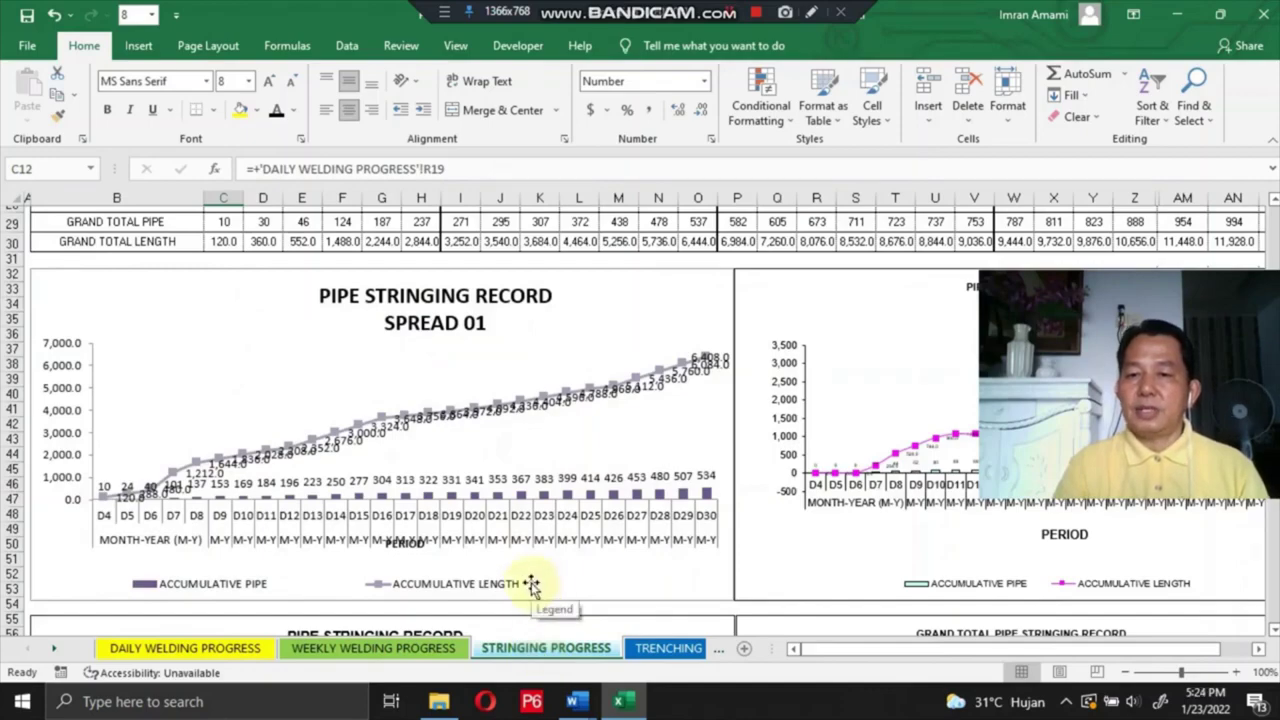
pyautogui.scroll(3, 530, 585)
pyautogui.scroll(6, 538, 568)
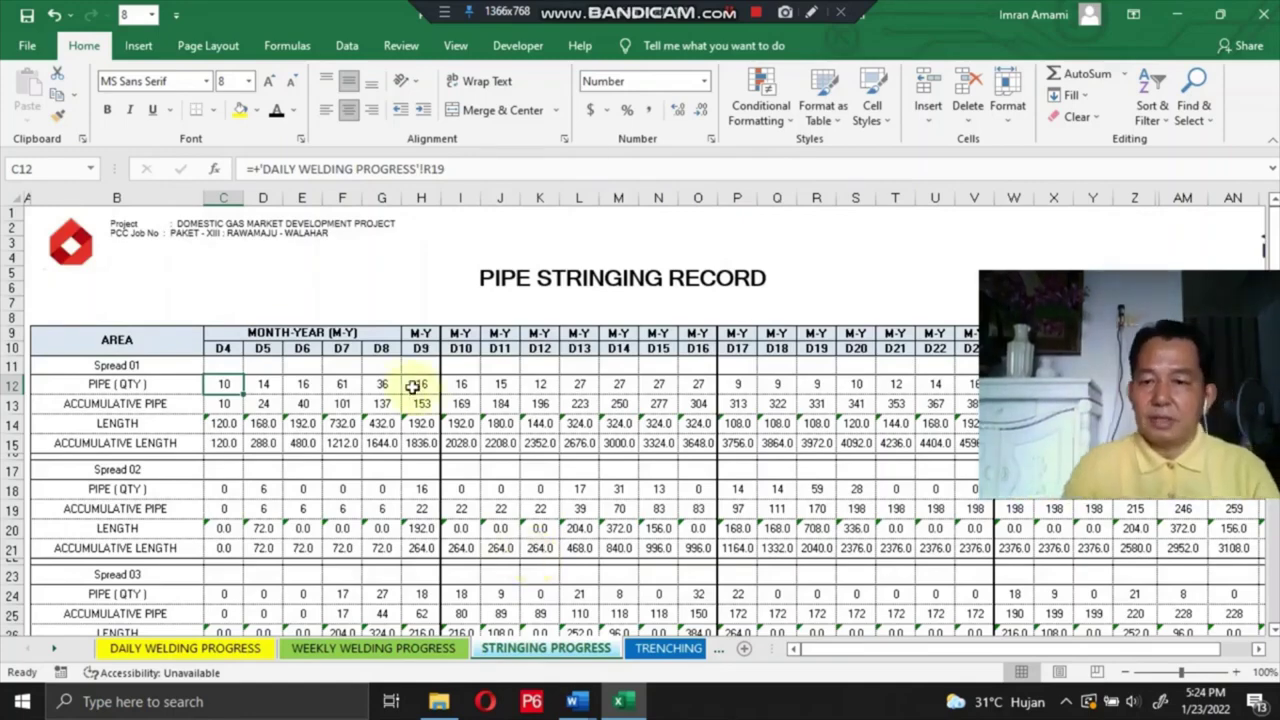
pyautogui.scroll(-5, 385, 385)
pyautogui.scroll(4, 368, 377)
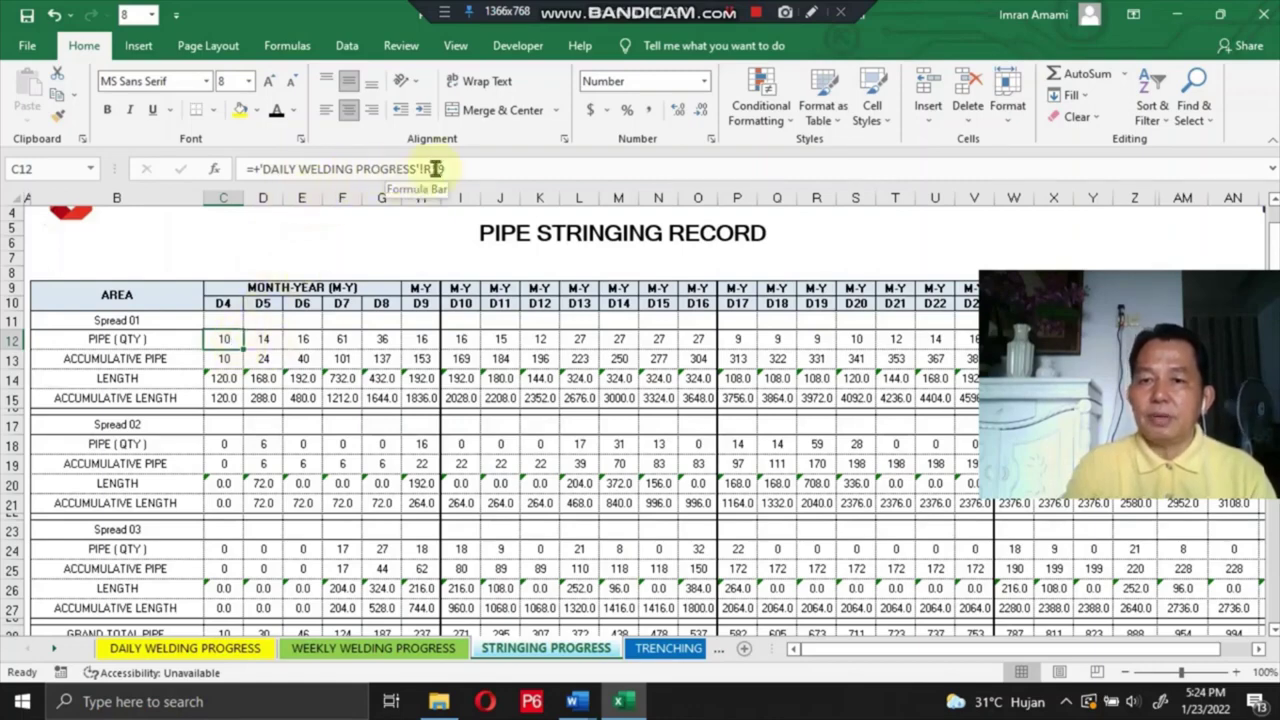
# Review the stringing rows for Spreads 01 to 03, the grand totals and the Spread 01 pipe stringing chart.
pyautogui.scroll(-5, 320, 397)
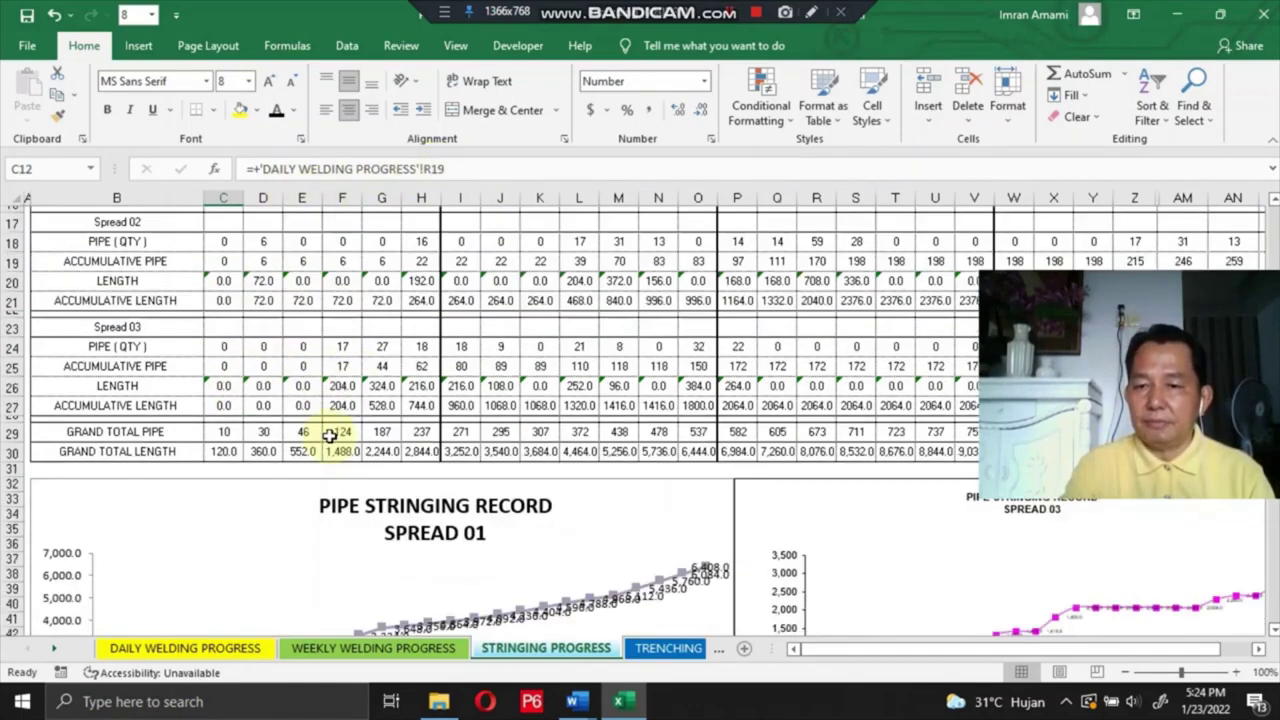
pyautogui.scroll(5, 330, 444)
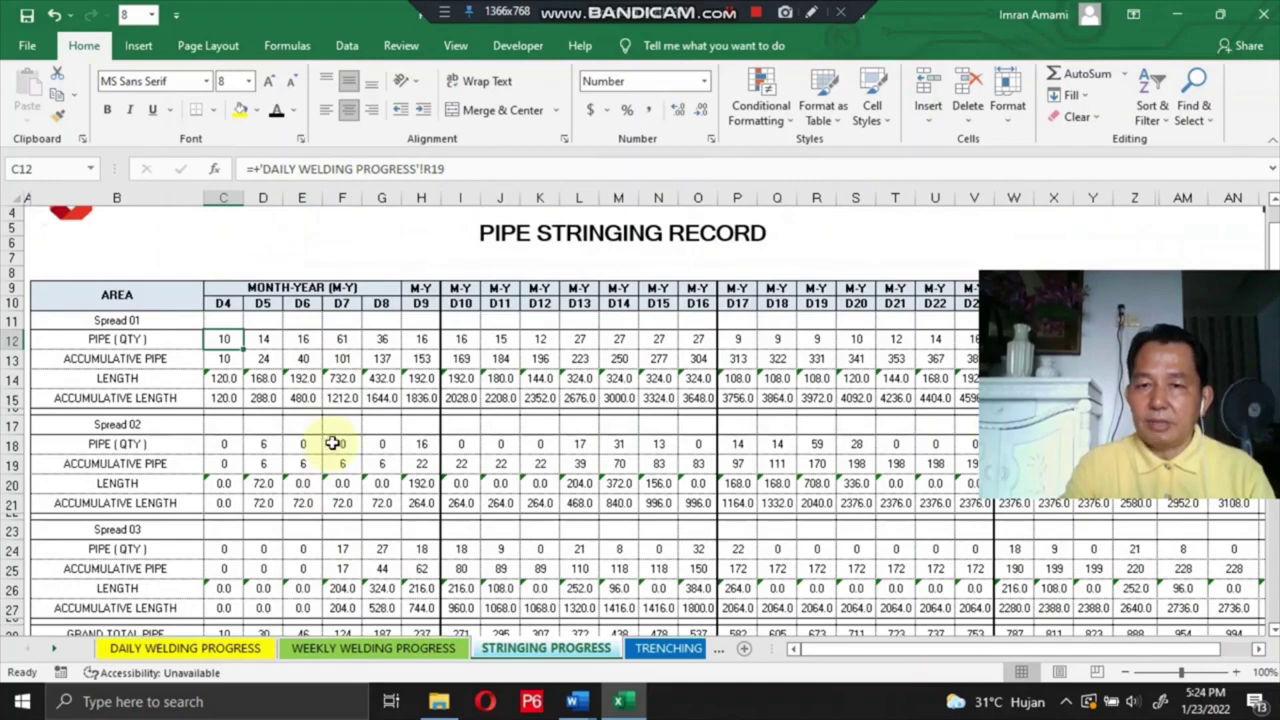
pyautogui.scroll(-4, 336, 446)
pyautogui.scroll(4, 372, 432)
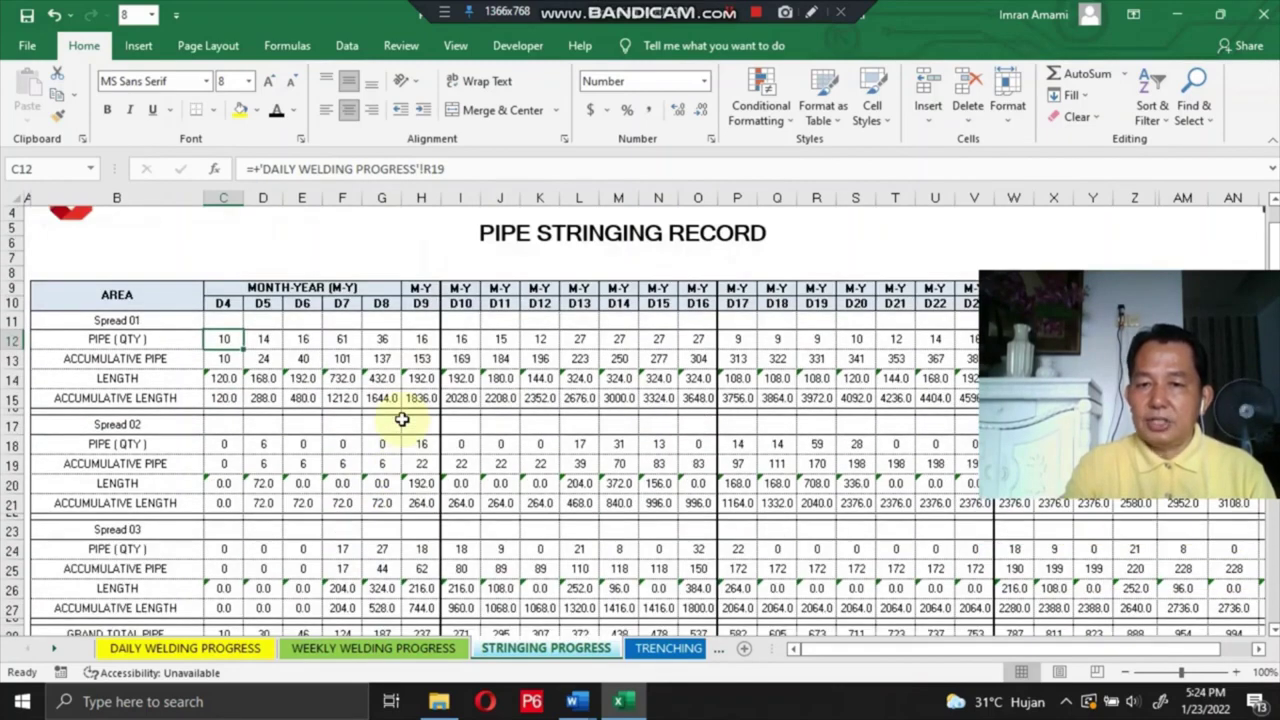
pyautogui.scroll(-7, 401, 420)
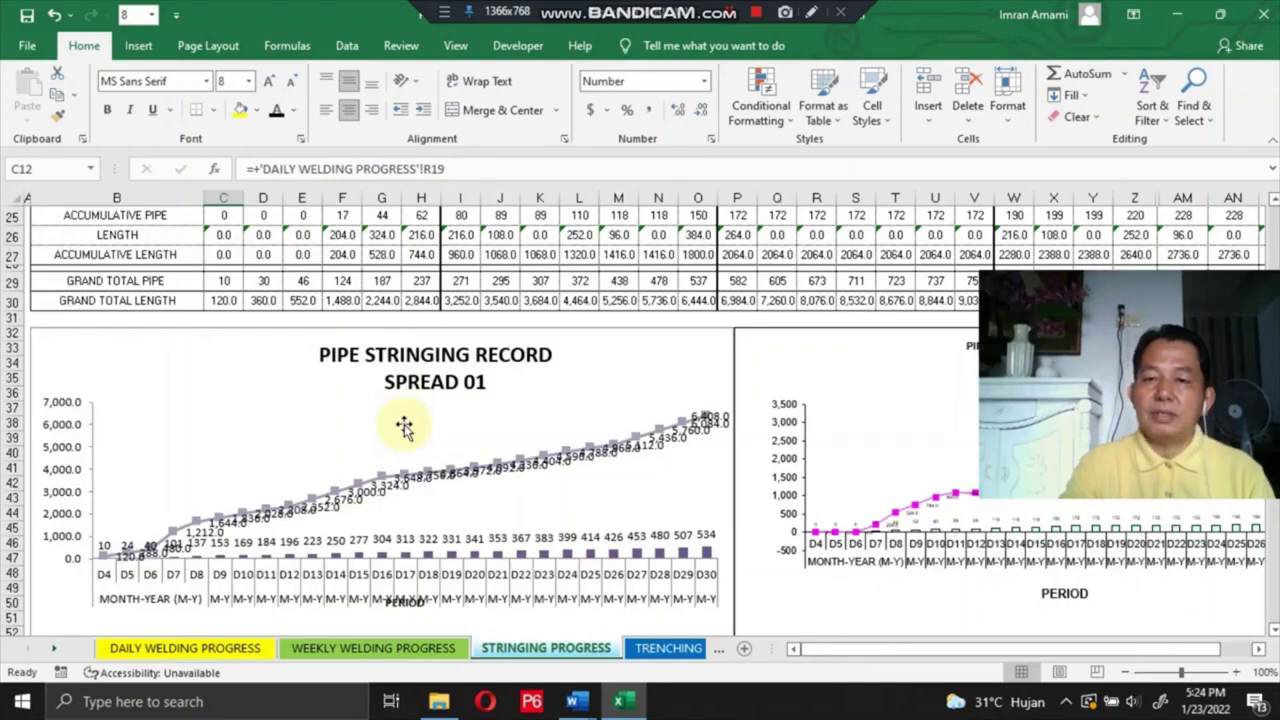
# Open the trenching progress sheet and review the pipe quantity and length rows for Spreads 01 to 03.
pyautogui.scroll(-3, 404, 427)
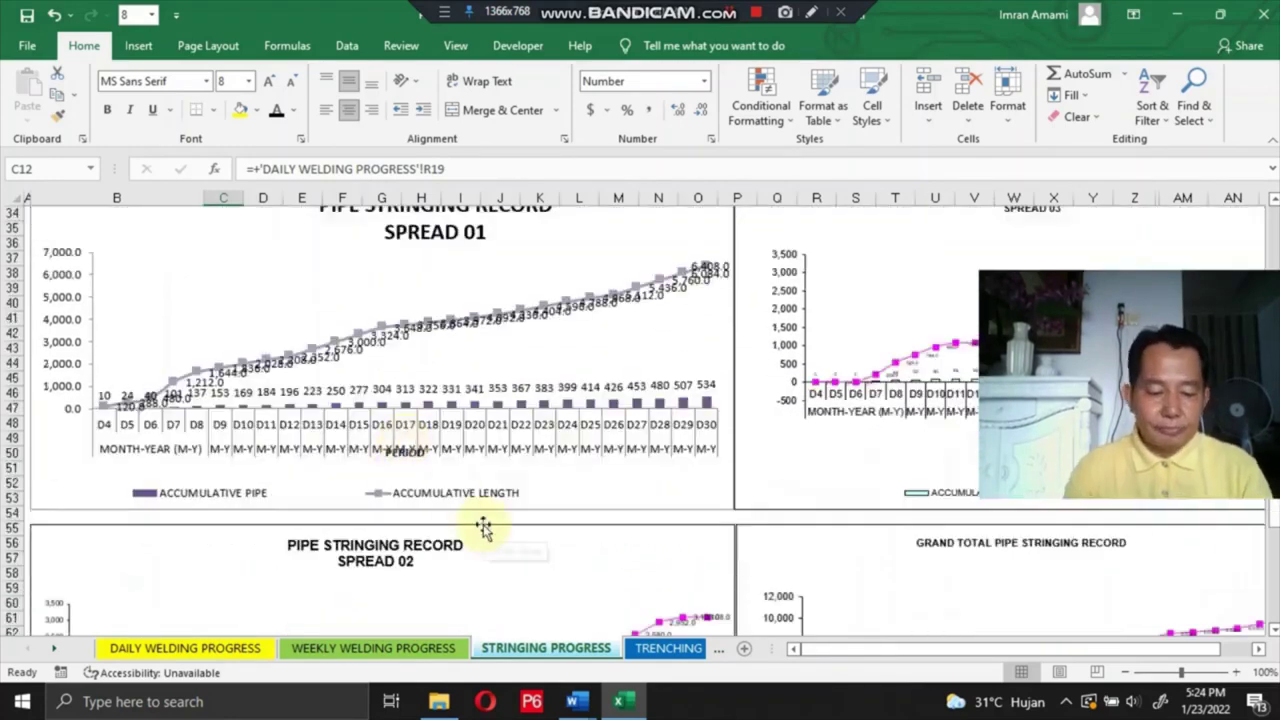
pyautogui.hotkey('ctrl', 'pagedown')
pyautogui.scroll(3, 384, 496)
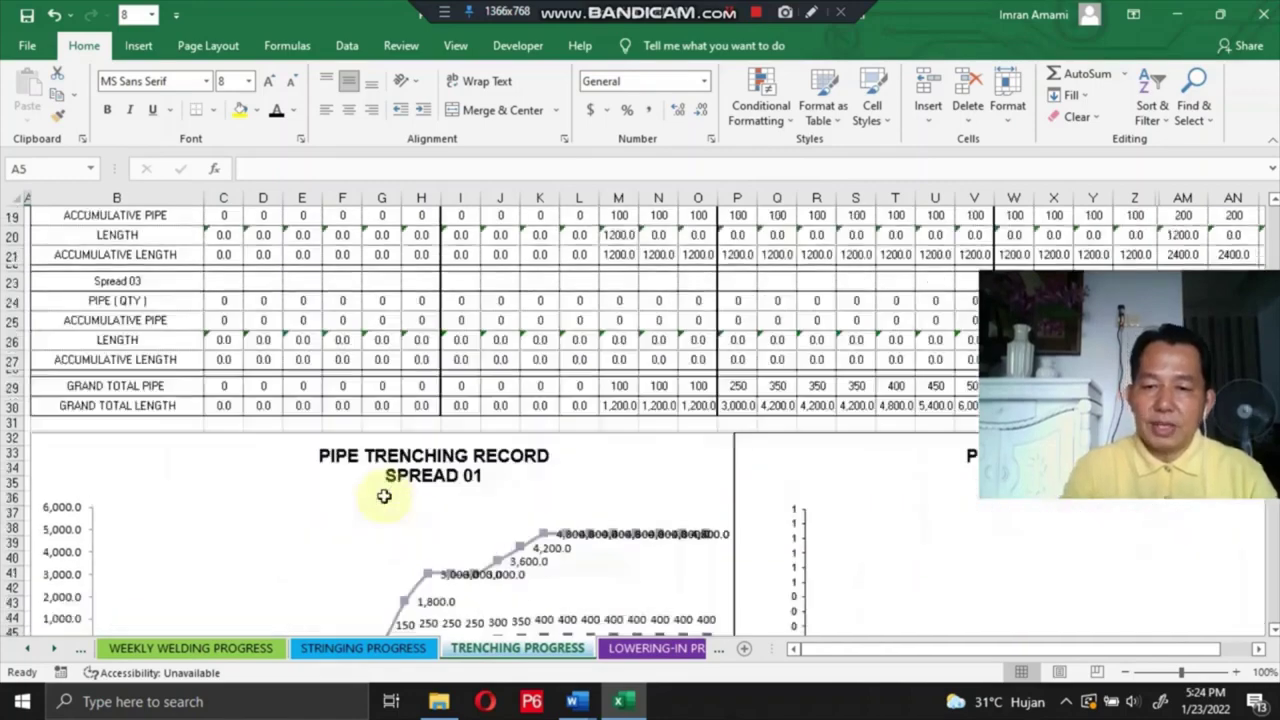
pyautogui.scroll(6, 384, 496)
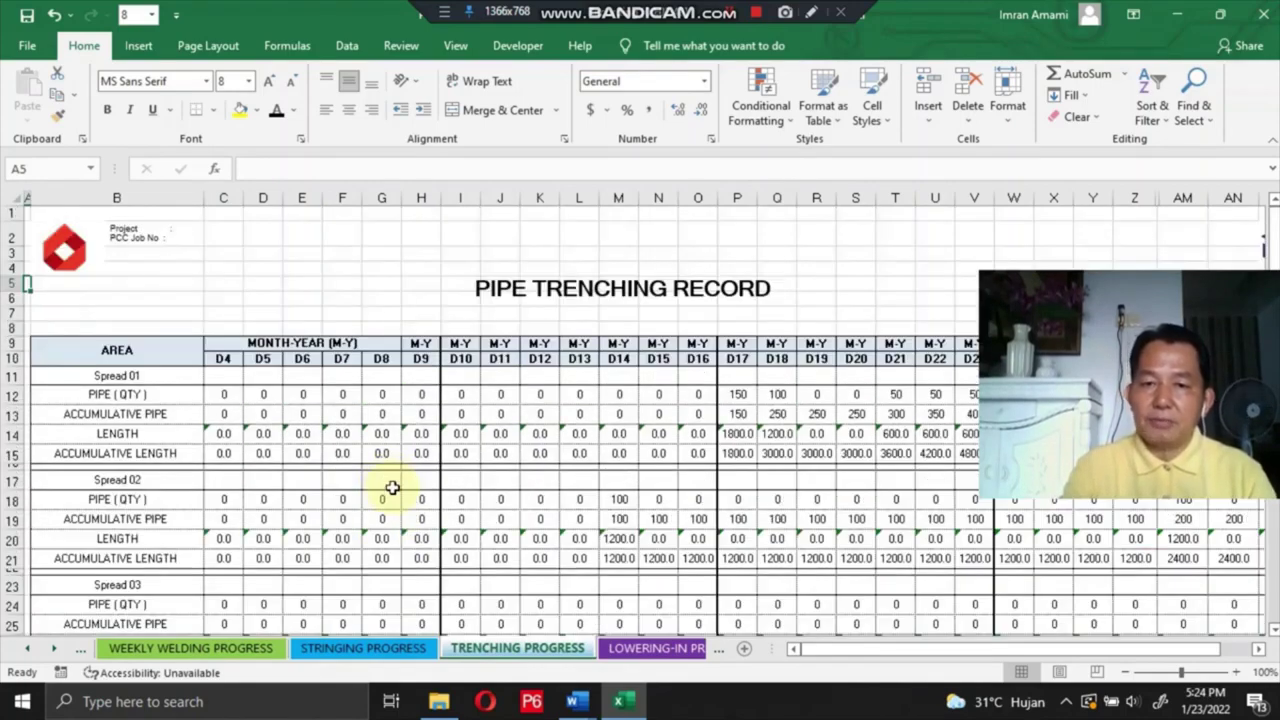
pyautogui.scroll(-6, 392, 487)
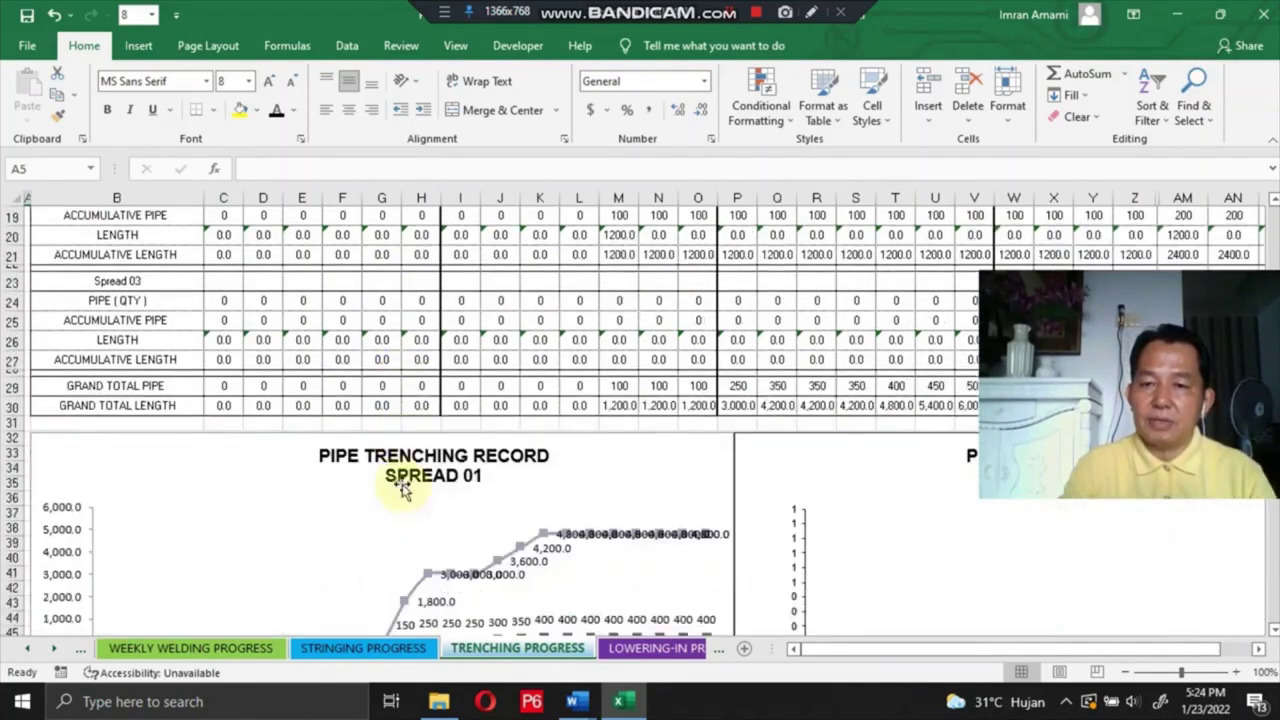
# Examine the trenching grand total rows and the Spread 01 pipe trenching chart with its accumulative pipe and length series.
pyautogui.scroll(4, 401, 485)
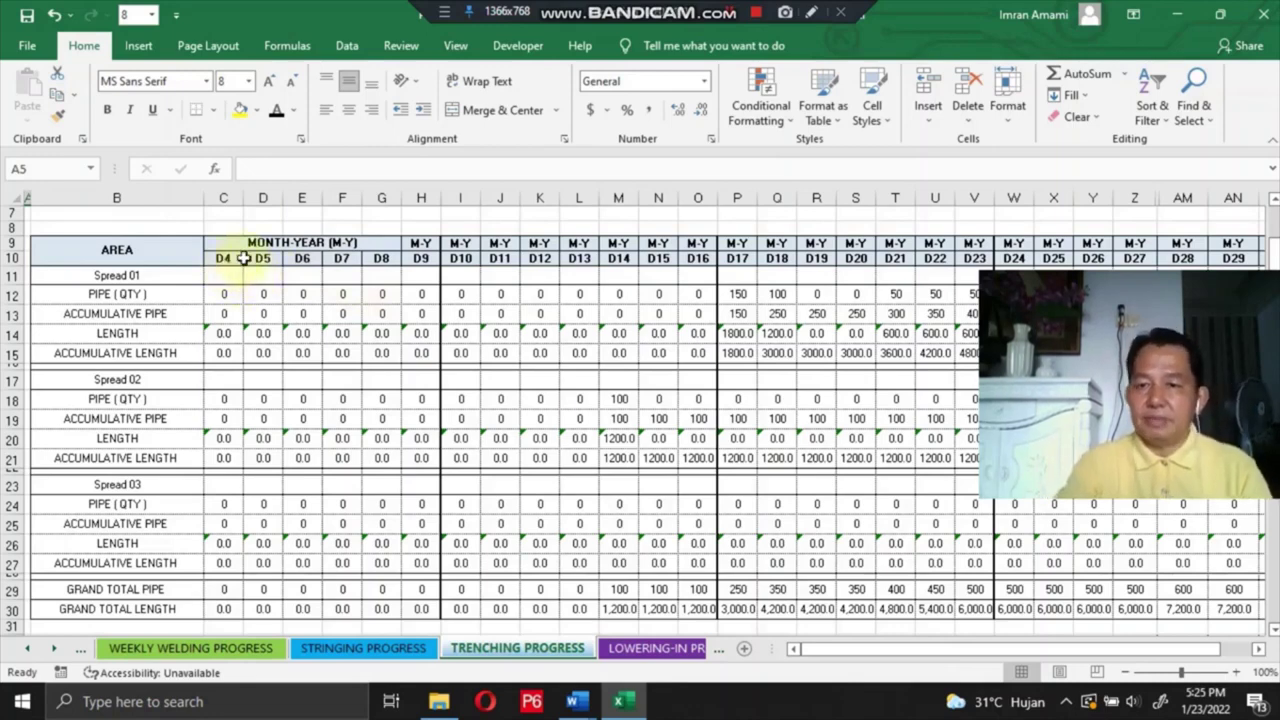
pyautogui.scroll(-6, 380, 286)
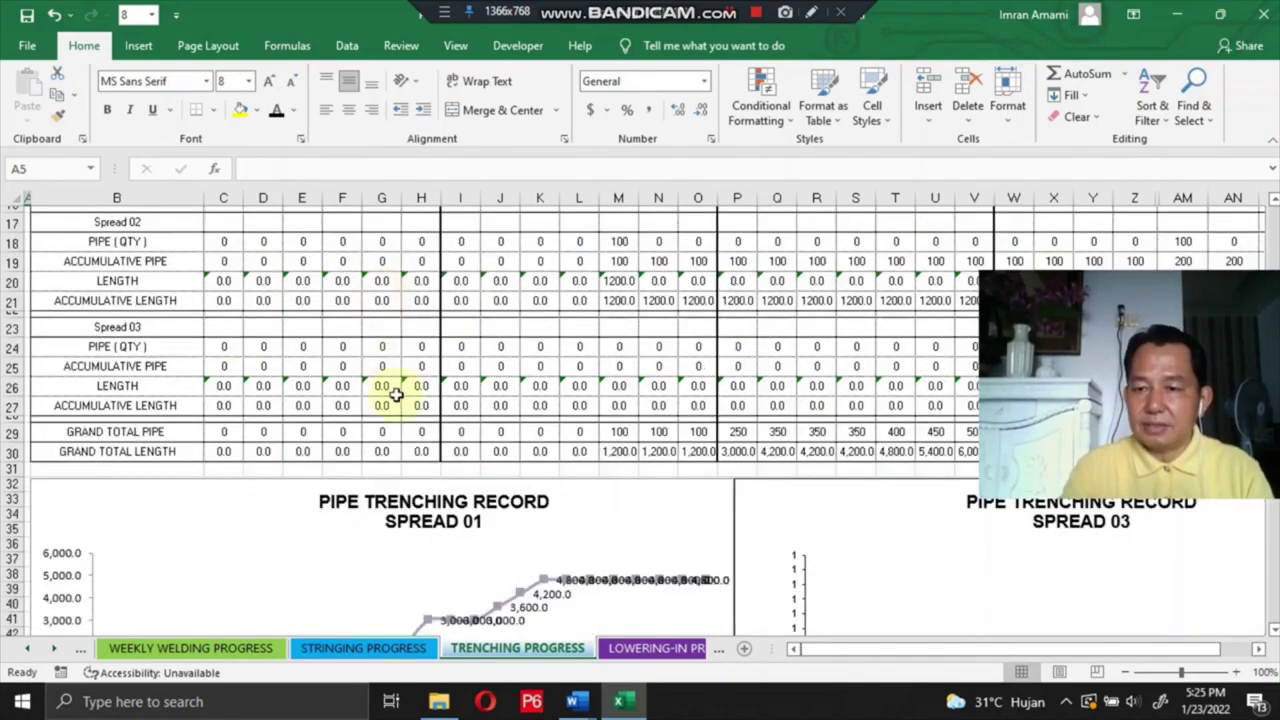
pyautogui.scroll(1, 375, 438)
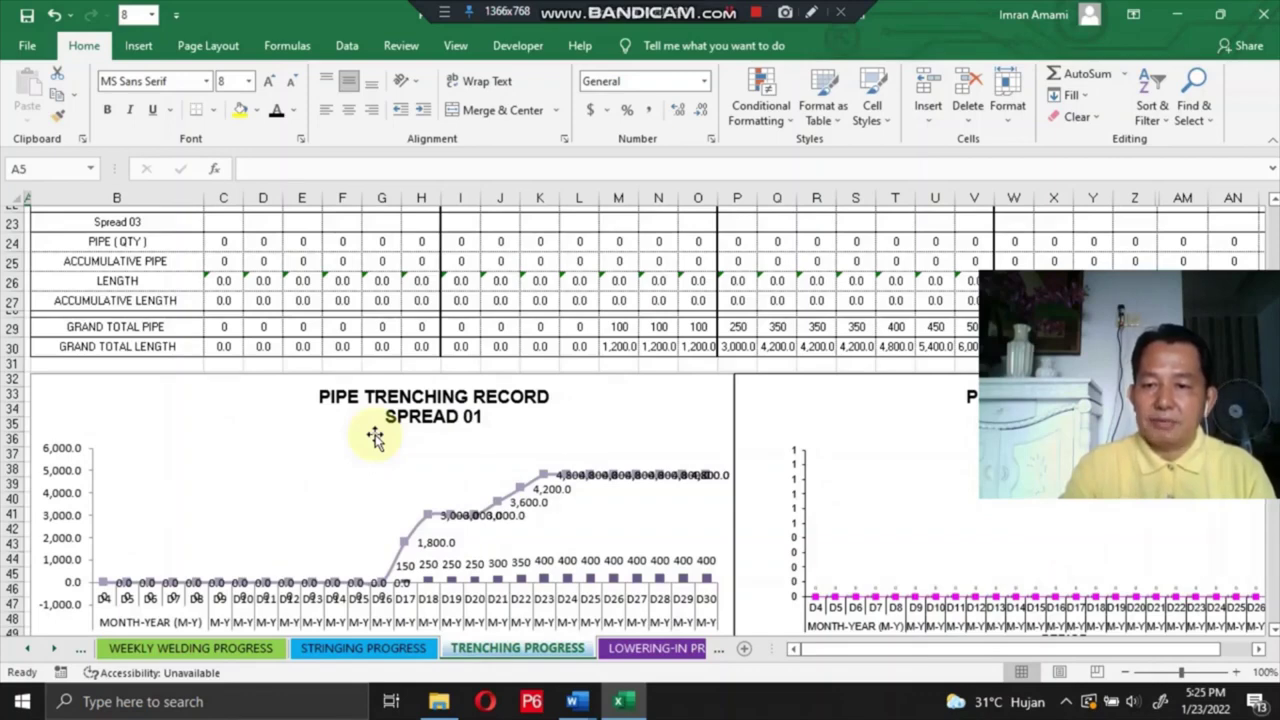
pyautogui.scroll(-1, 375, 438)
pyautogui.scroll(-2, 375, 438)
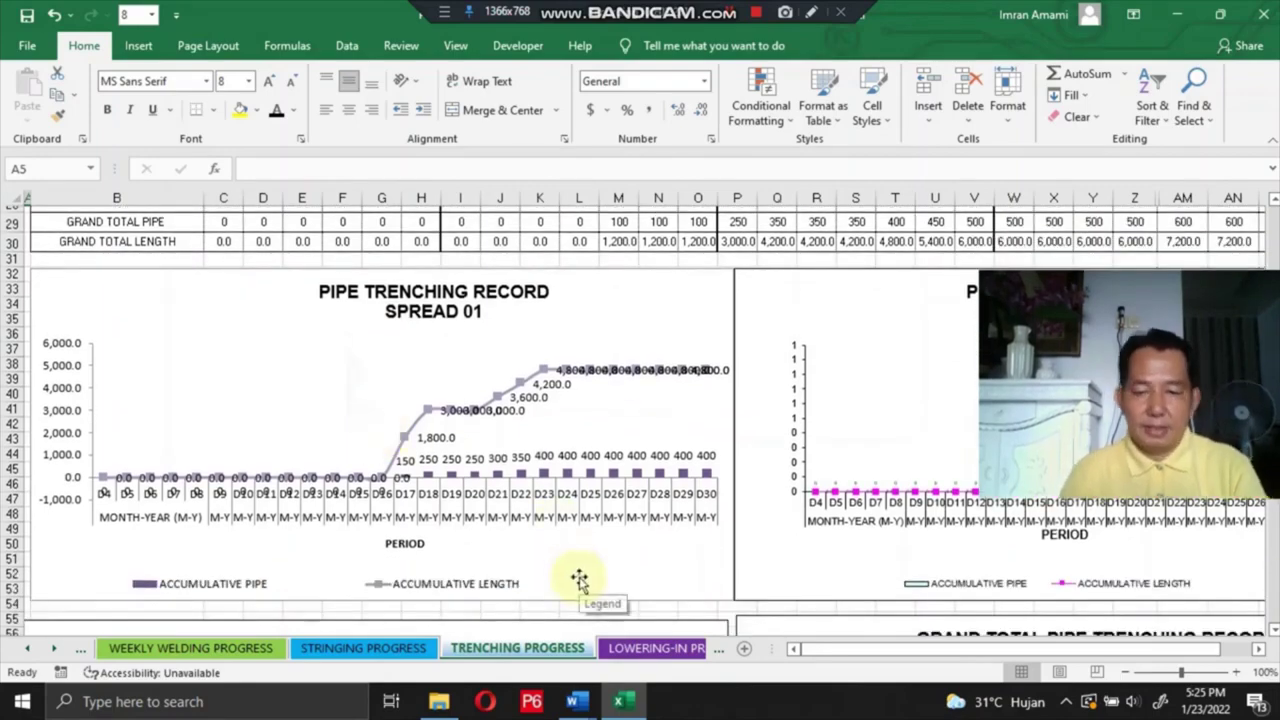
# Open the lowering-in progress sheet and review its spread rows, grand totals and the Spread 01 pipe lowering-in chart.
pyautogui.hotkey('ctrl', 'pagedown')
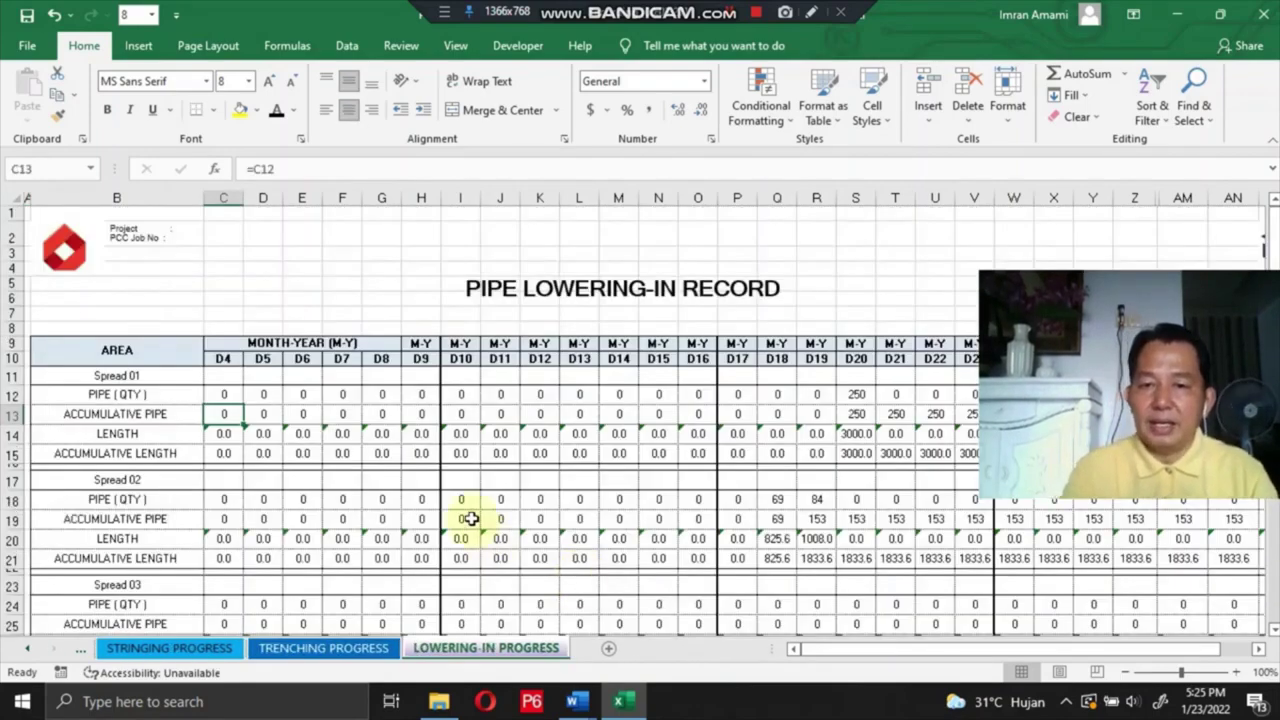
pyautogui.scroll(-7, 520, 445)
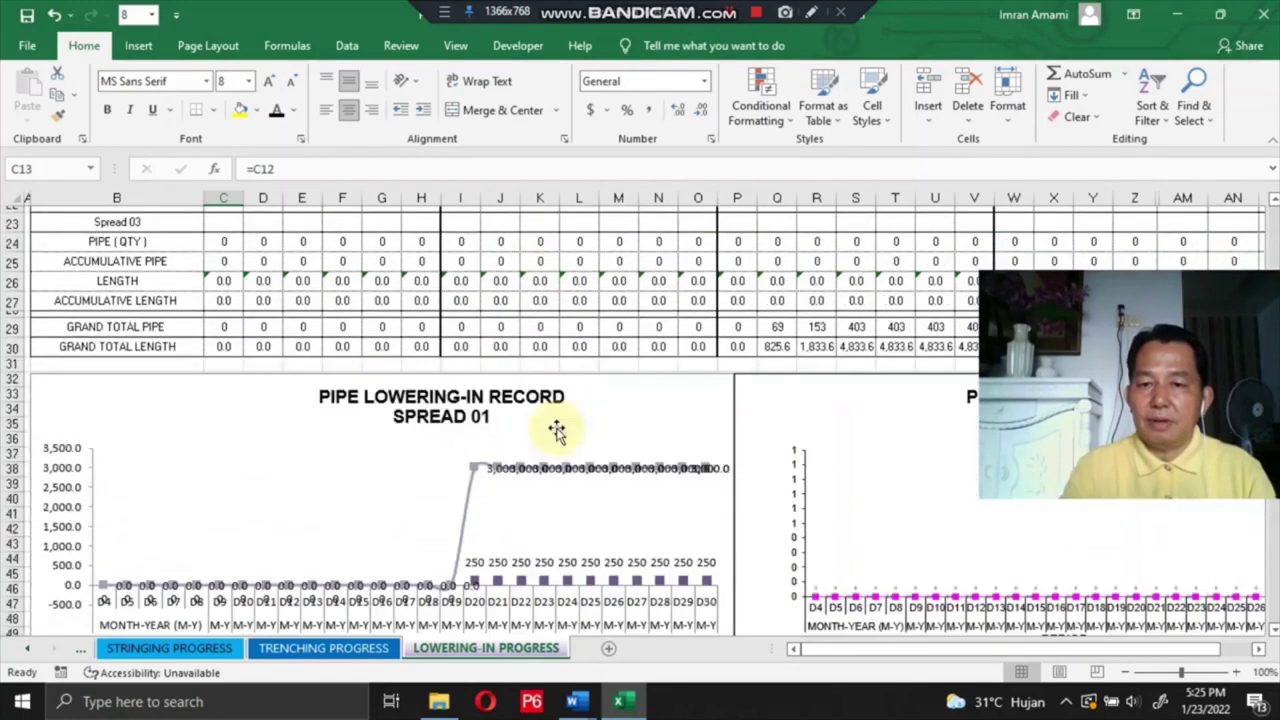
pyautogui.scroll(5, 556, 430)
pyautogui.scroll(-5, 560, 440)
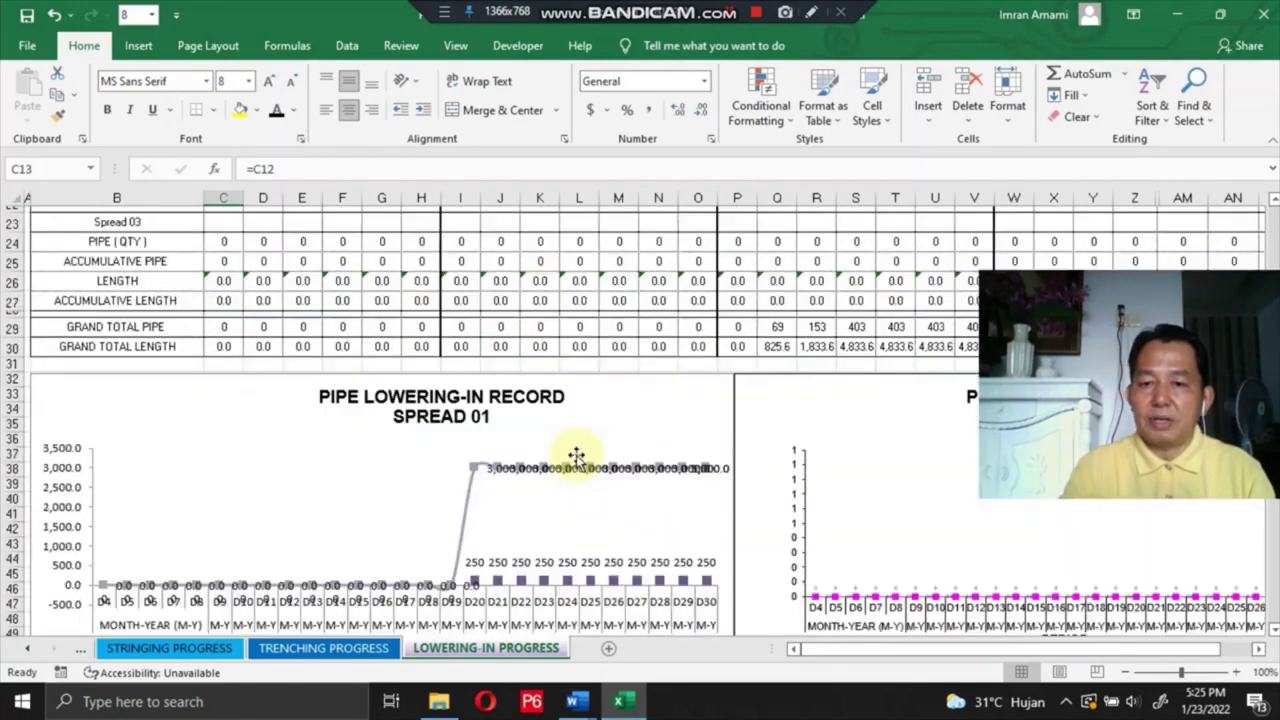
pyautogui.scroll(-2, 577, 458)
pyautogui.scroll(8, 580, 462)
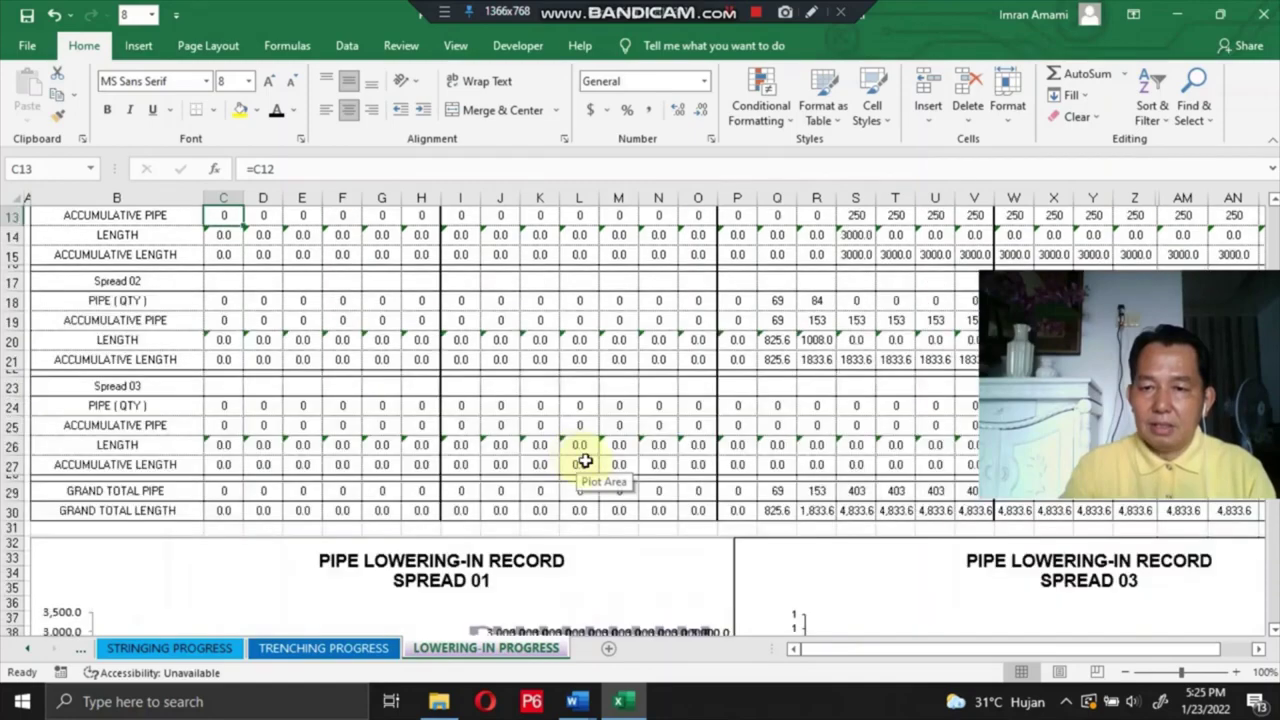
pyautogui.scroll(-6, 605, 484)
pyautogui.scroll(-2, 611, 490)
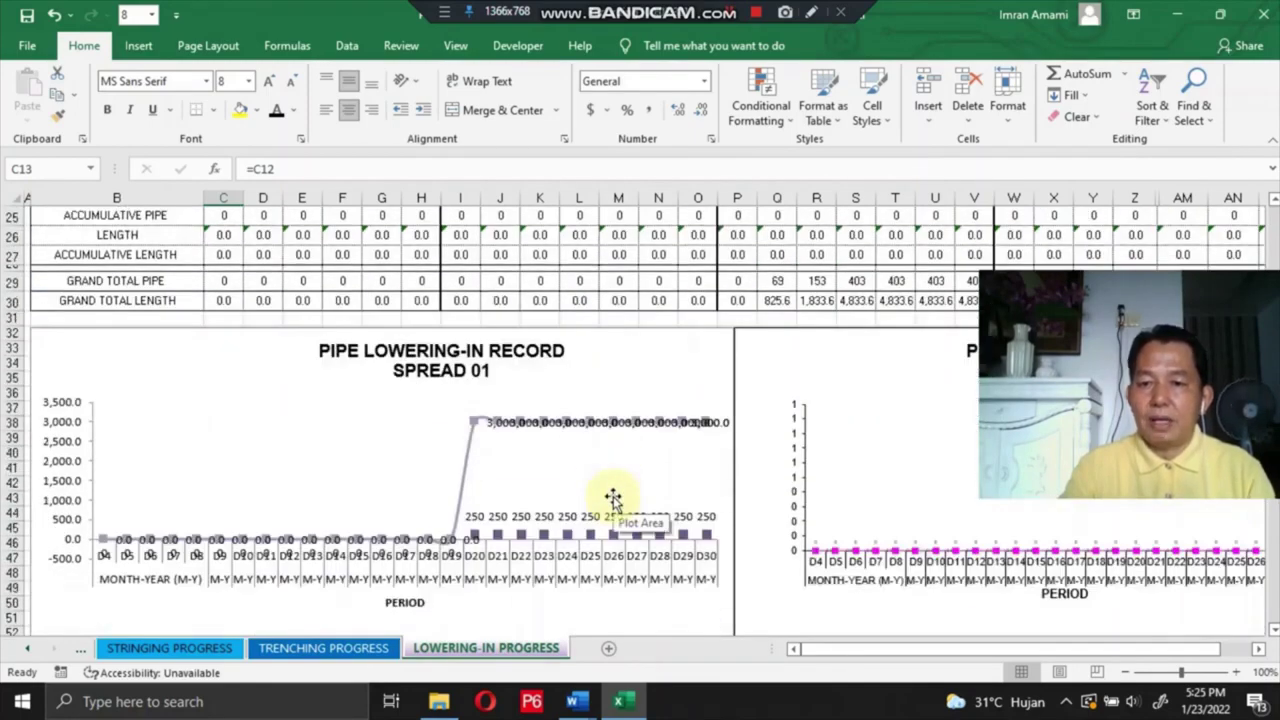
pyautogui.scroll(-2, 610, 493)
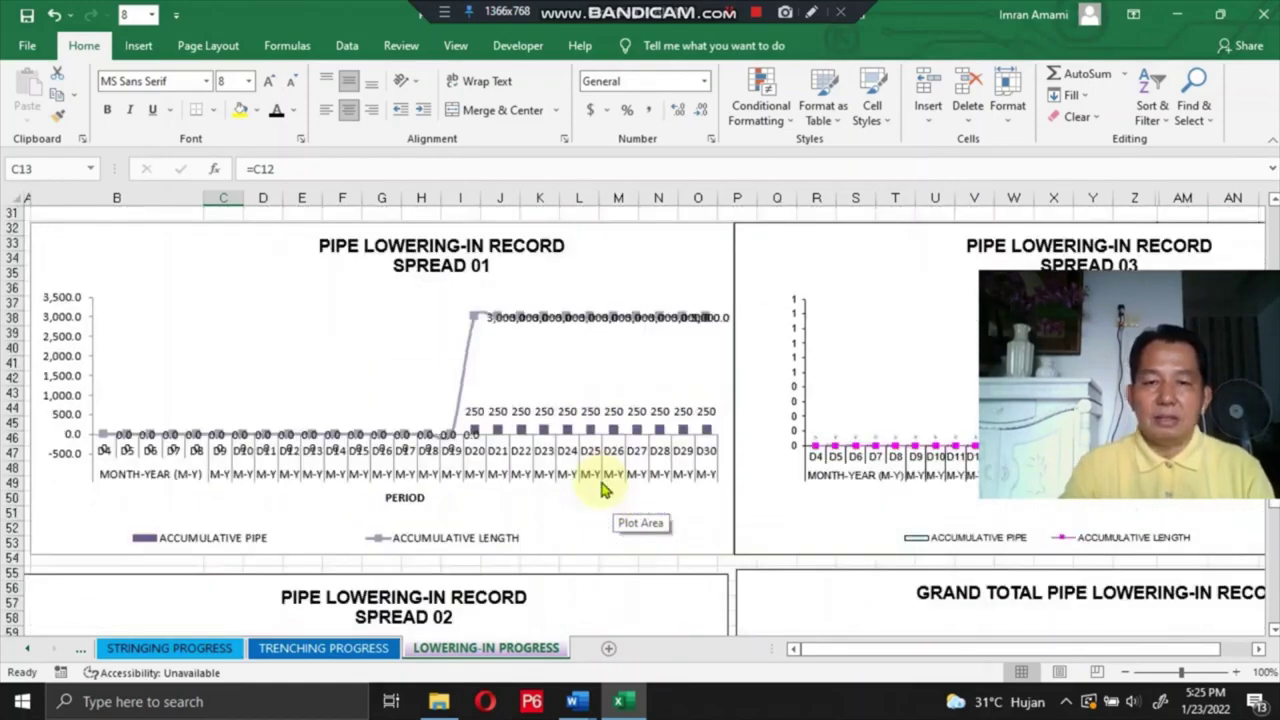
# Return to the daily welding progress sheet and look across its date columns for Spread 01.
pyautogui.scroll(10, 603, 490)
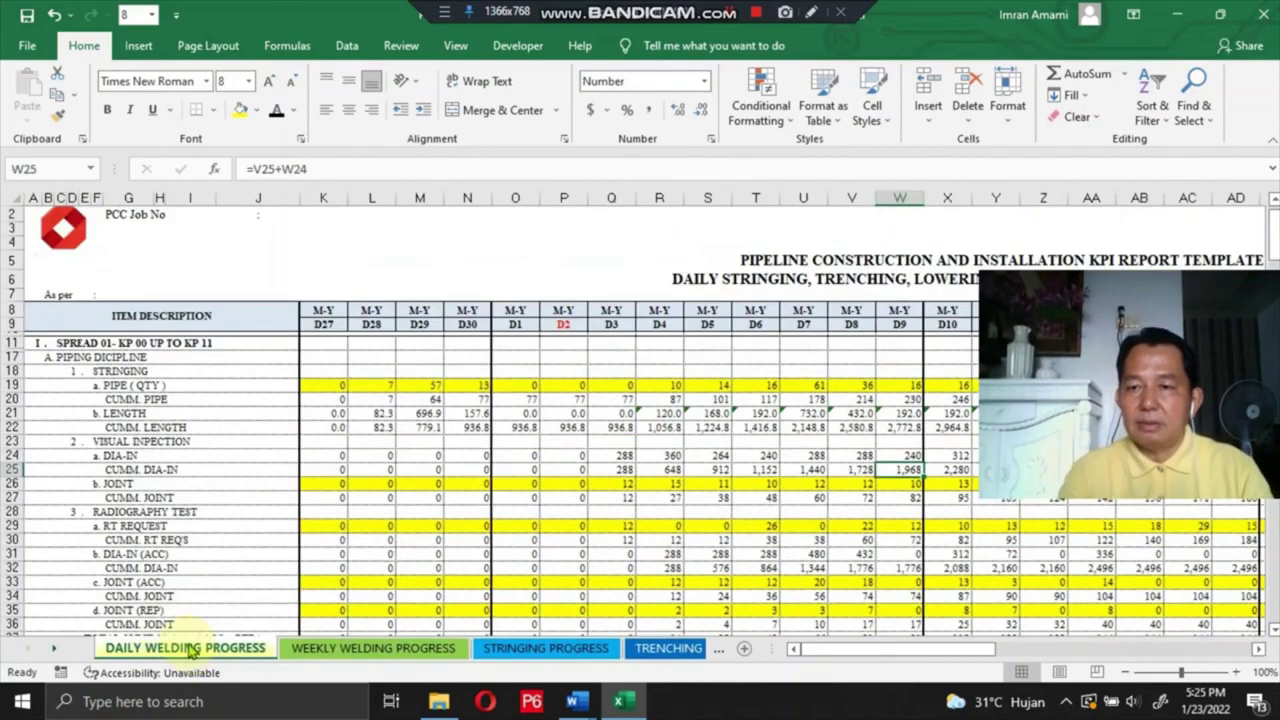
pyautogui.scroll(1, 268, 580)
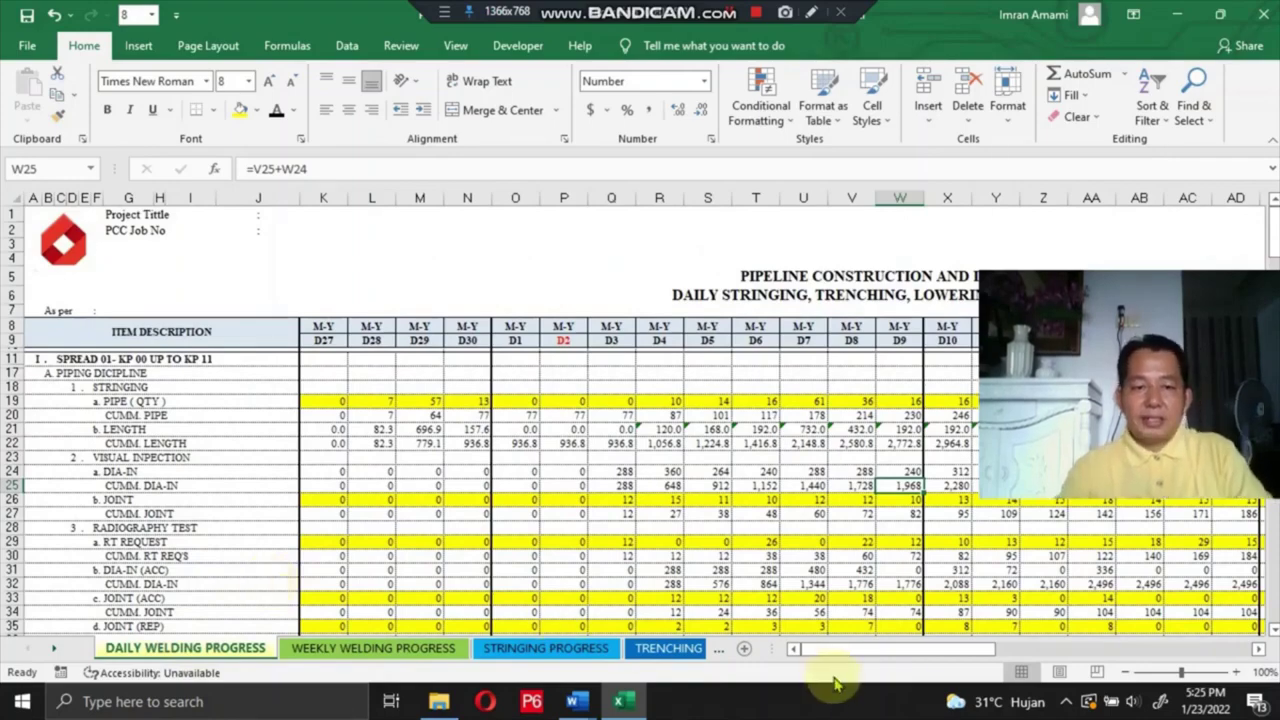
pyautogui.moveTo(848, 660); pyautogui.dragTo(968, 655)
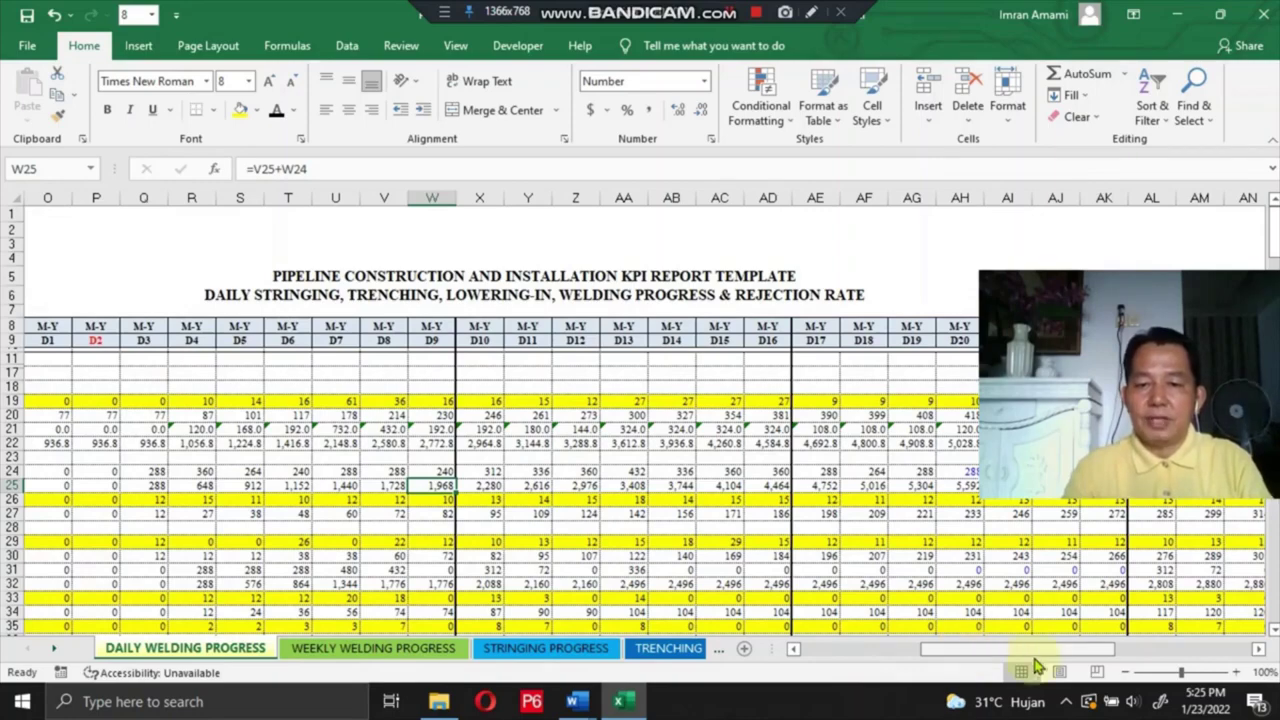
pyautogui.moveTo(1015, 656); pyautogui.dragTo(855, 673)
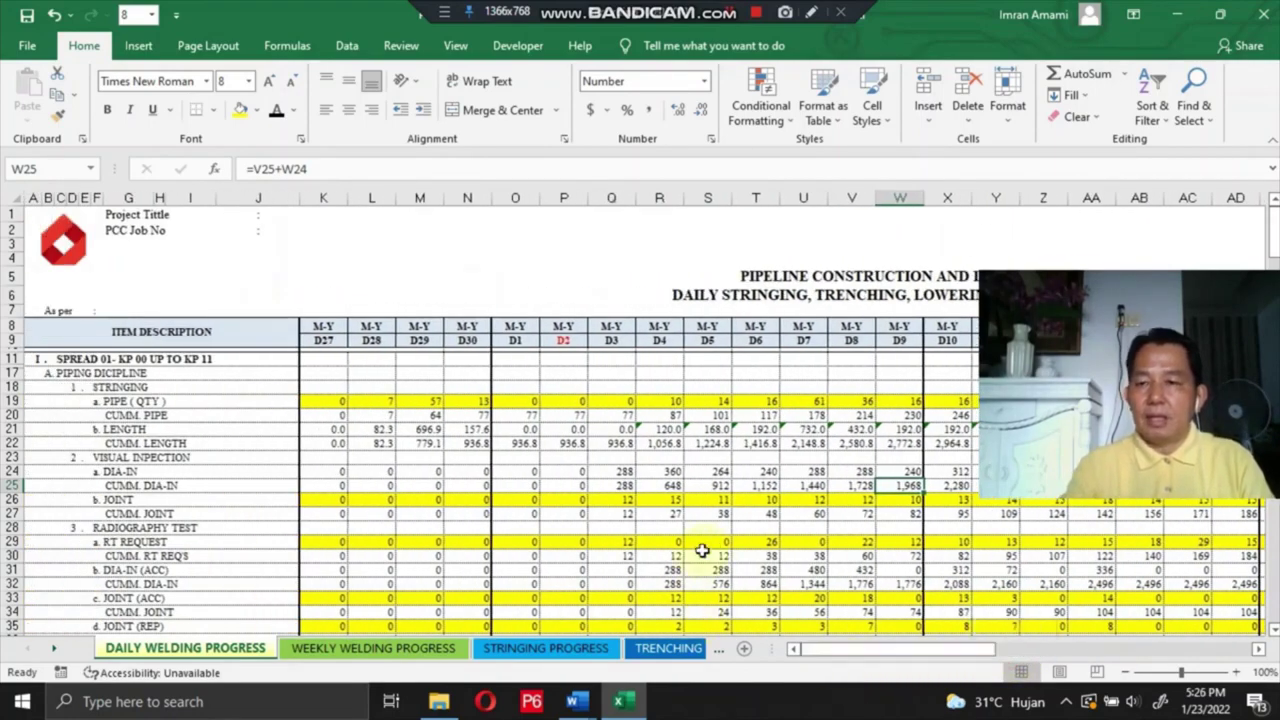